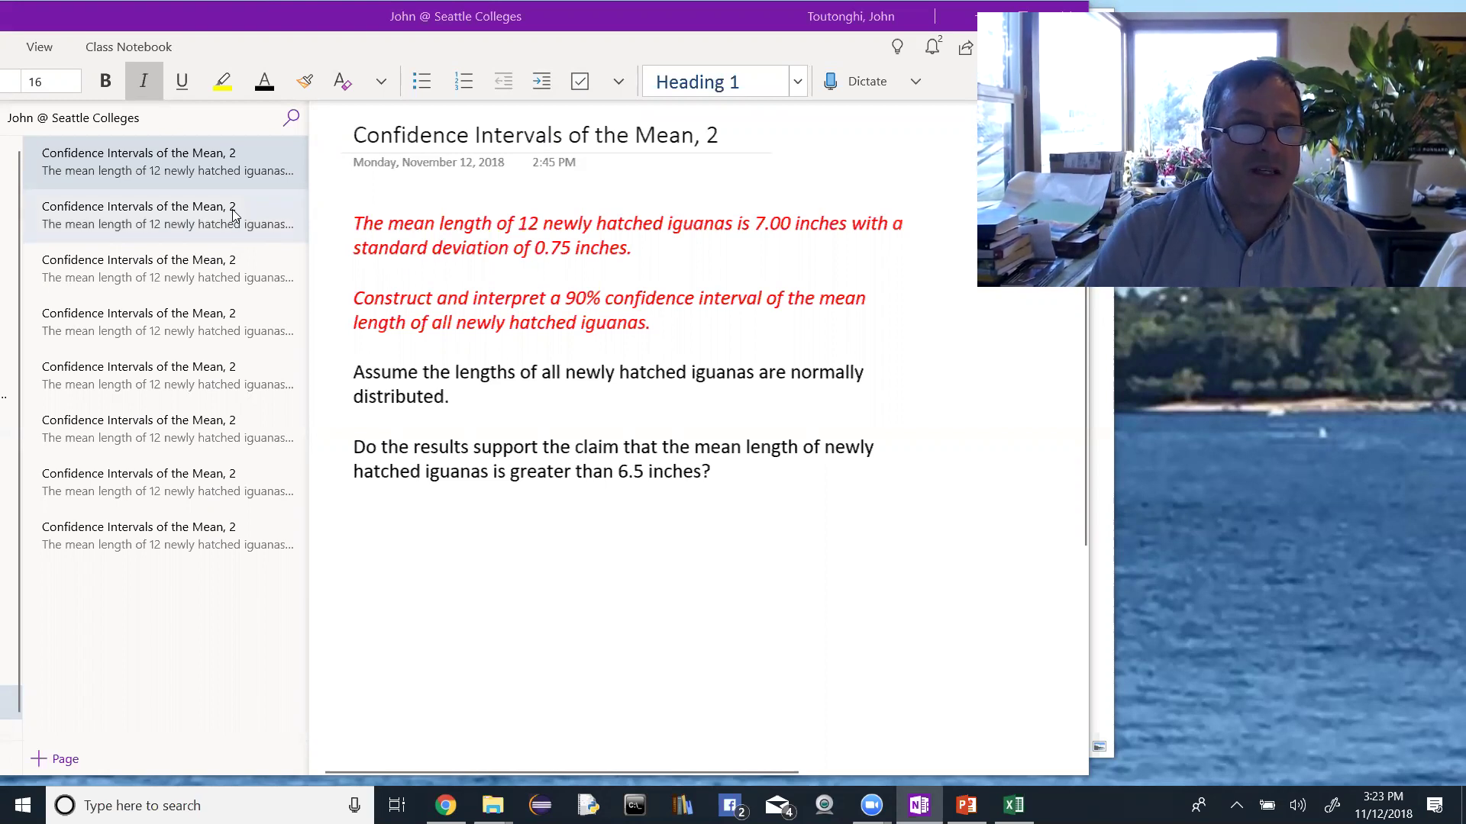
- Highlight the 90% confidence interval wording, then go to the page listing the given values
{"action": "left_click_drag", "start_coordinate": [566, 298], "coordinate": [873, 299]}
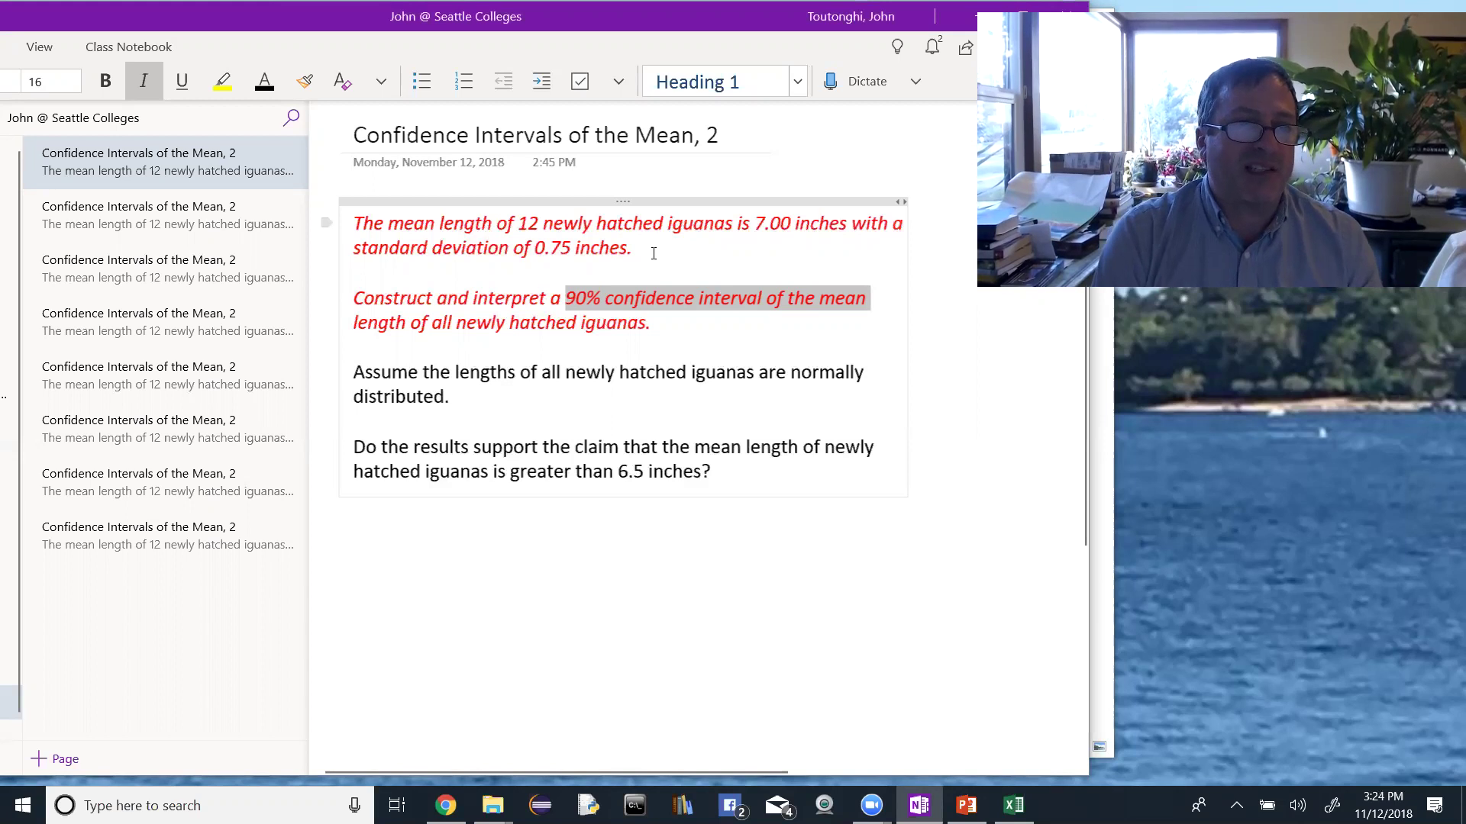
{"action": "left_click_drag", "start_coordinate": [257, 212], "coordinate": [239, 224]}
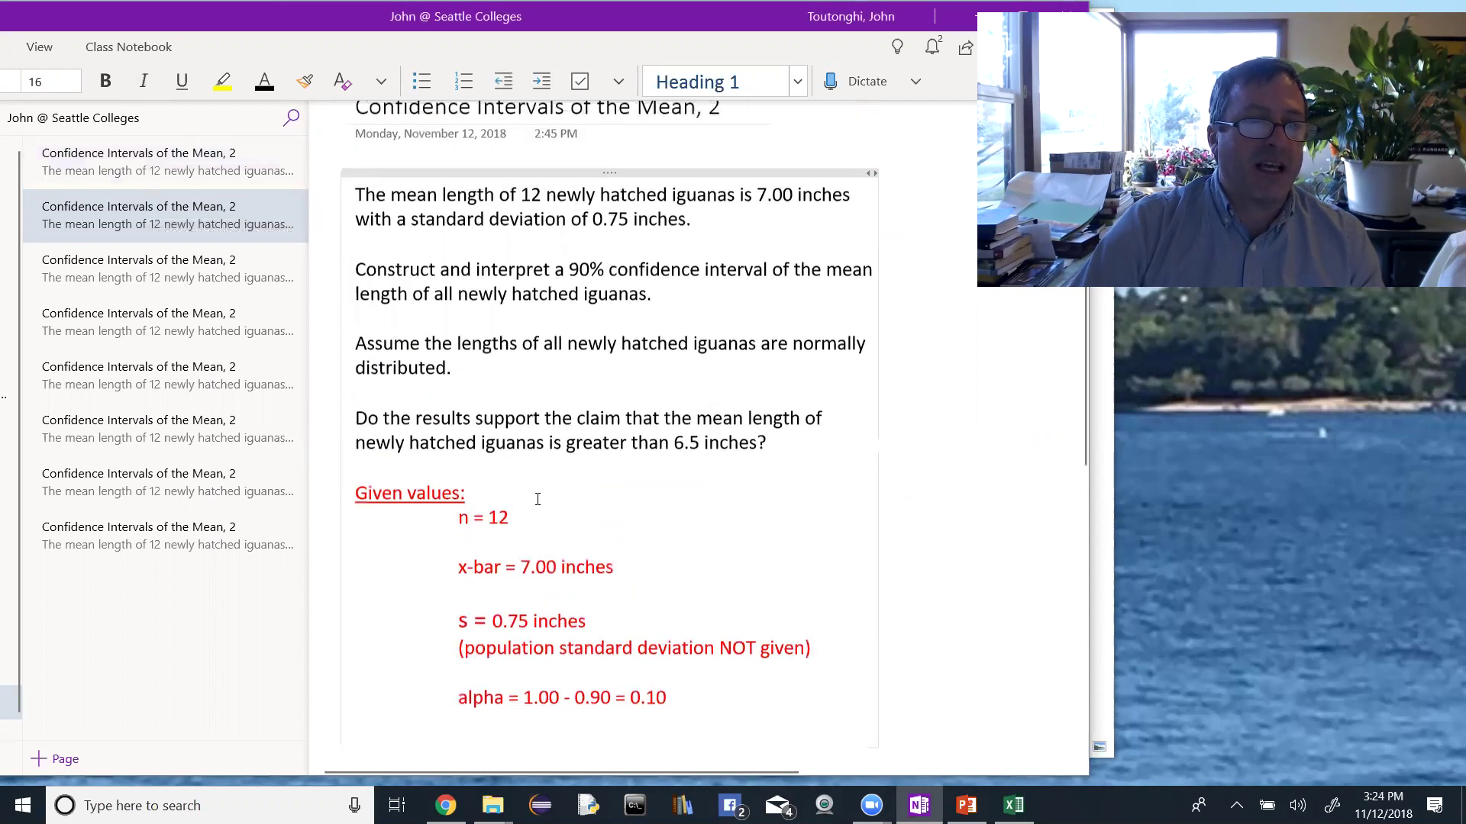
- Highlight the given values n = 12, x-bar = 7.00 and s = 0.75 inches
{"action": "left_click", "coordinate": [439, 522]}
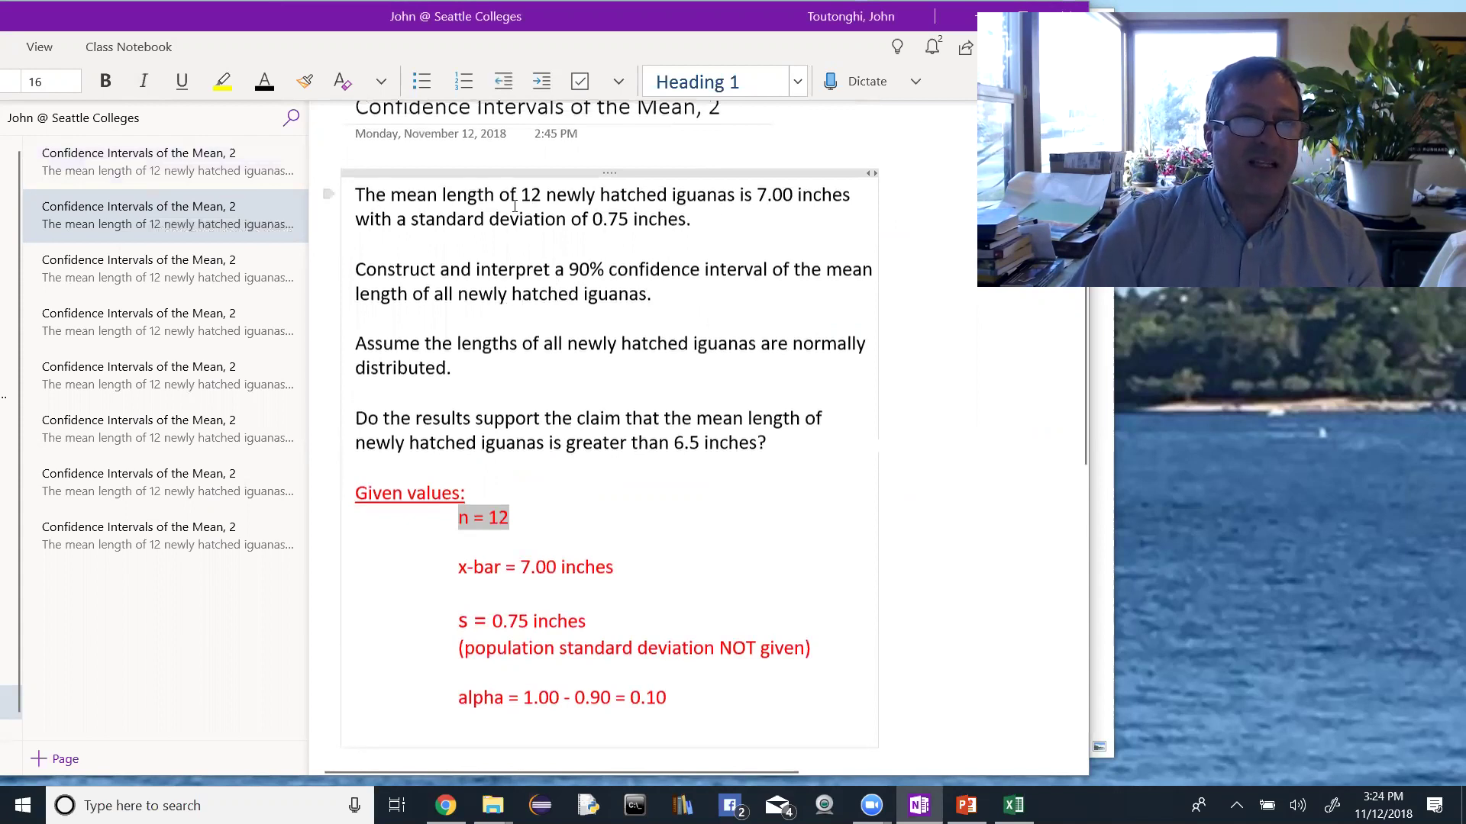
{"action": "left_click_drag", "start_coordinate": [627, 574], "coordinate": [459, 573]}
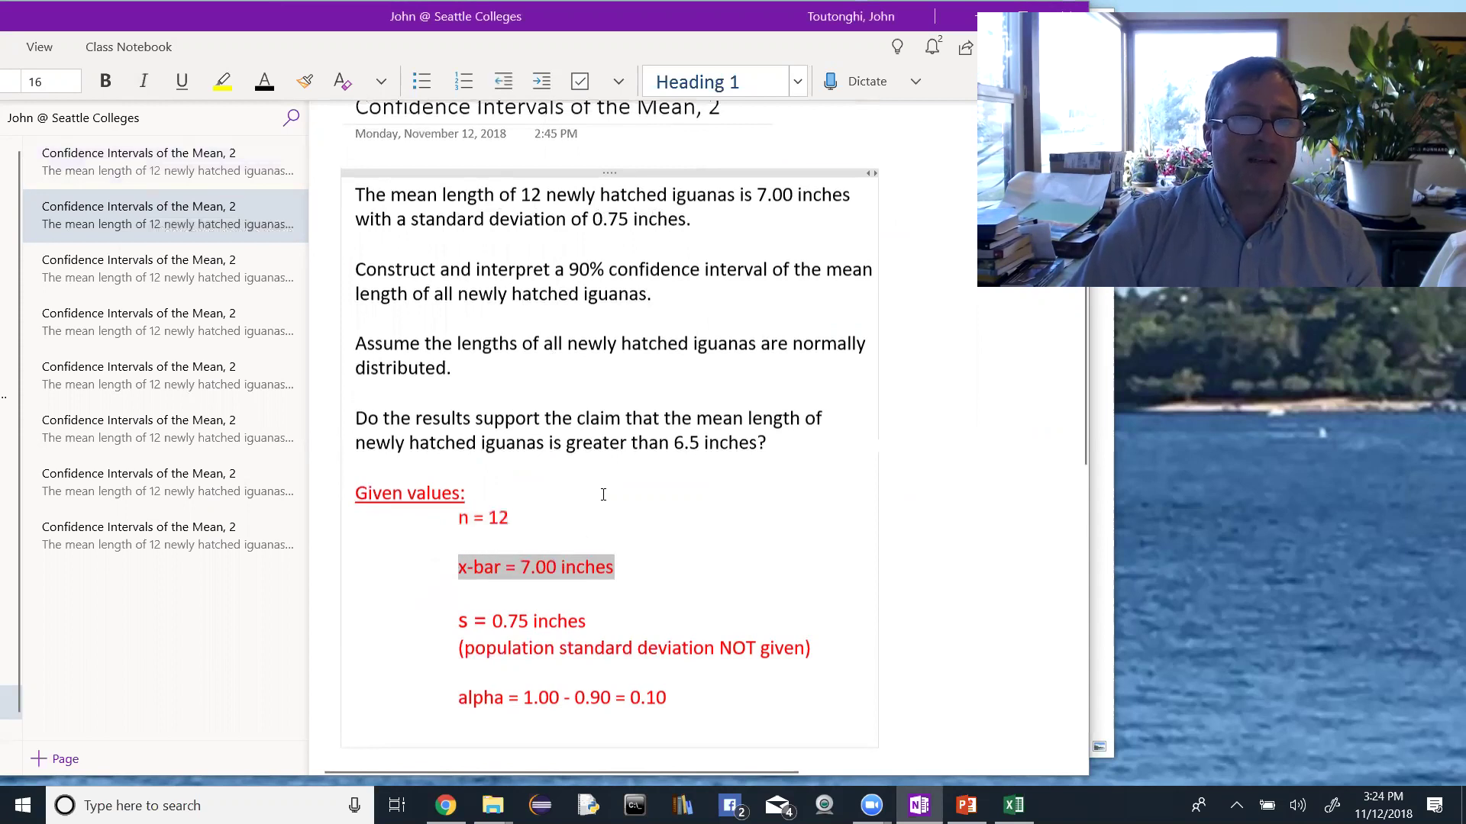
{"action": "left_click", "coordinate": [629, 573]}
{"action": "left_click_drag", "start_coordinate": [696, 223], "coordinate": [408, 226]}
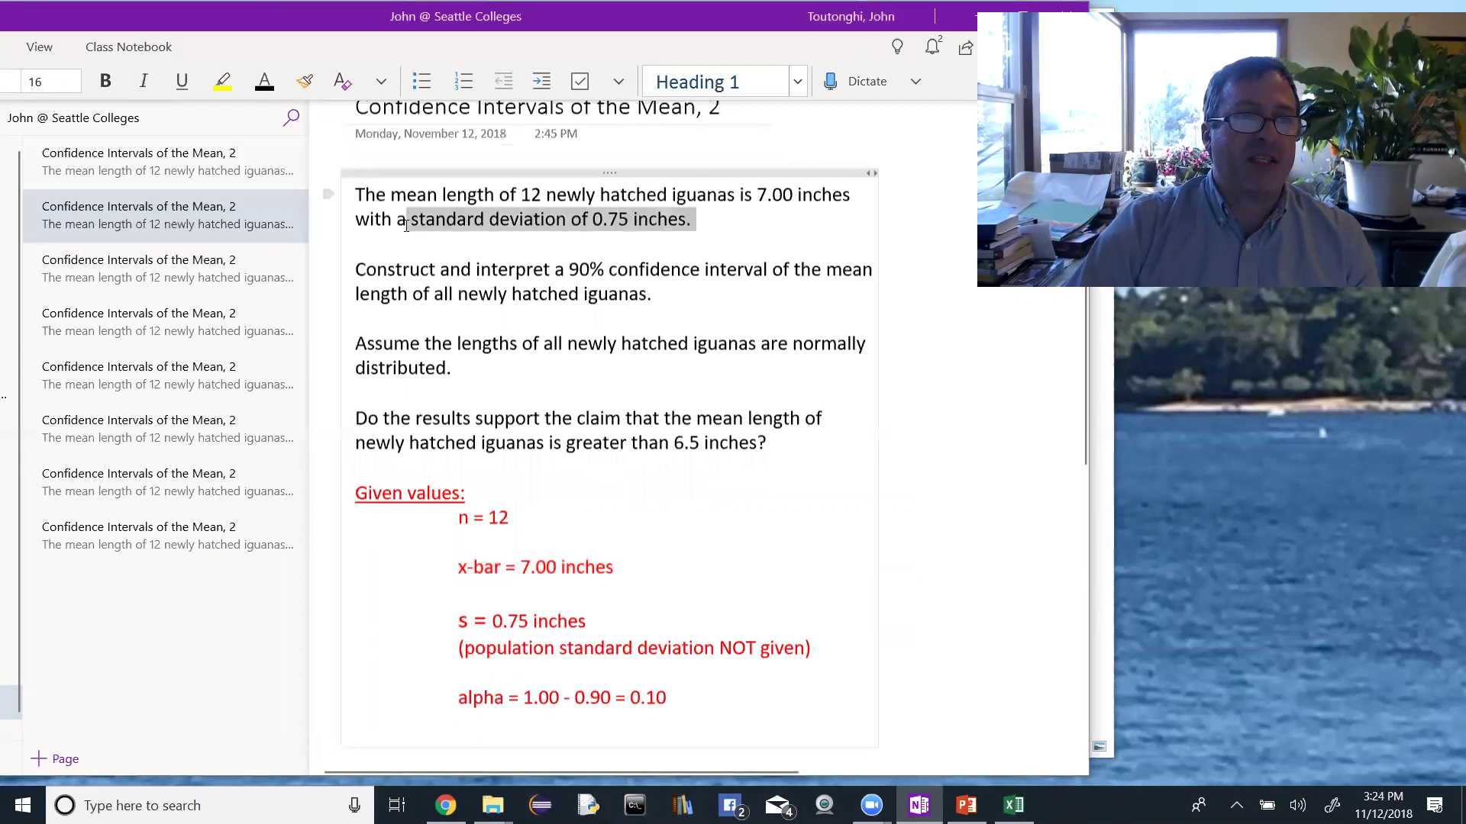
{"action": "left_click_drag", "start_coordinate": [541, 197], "coordinate": [509, 197]}
- Make the opening problem paragraph red and italic
{"action": "left_click_drag", "start_coordinate": [693, 222], "coordinate": [345, 202]}
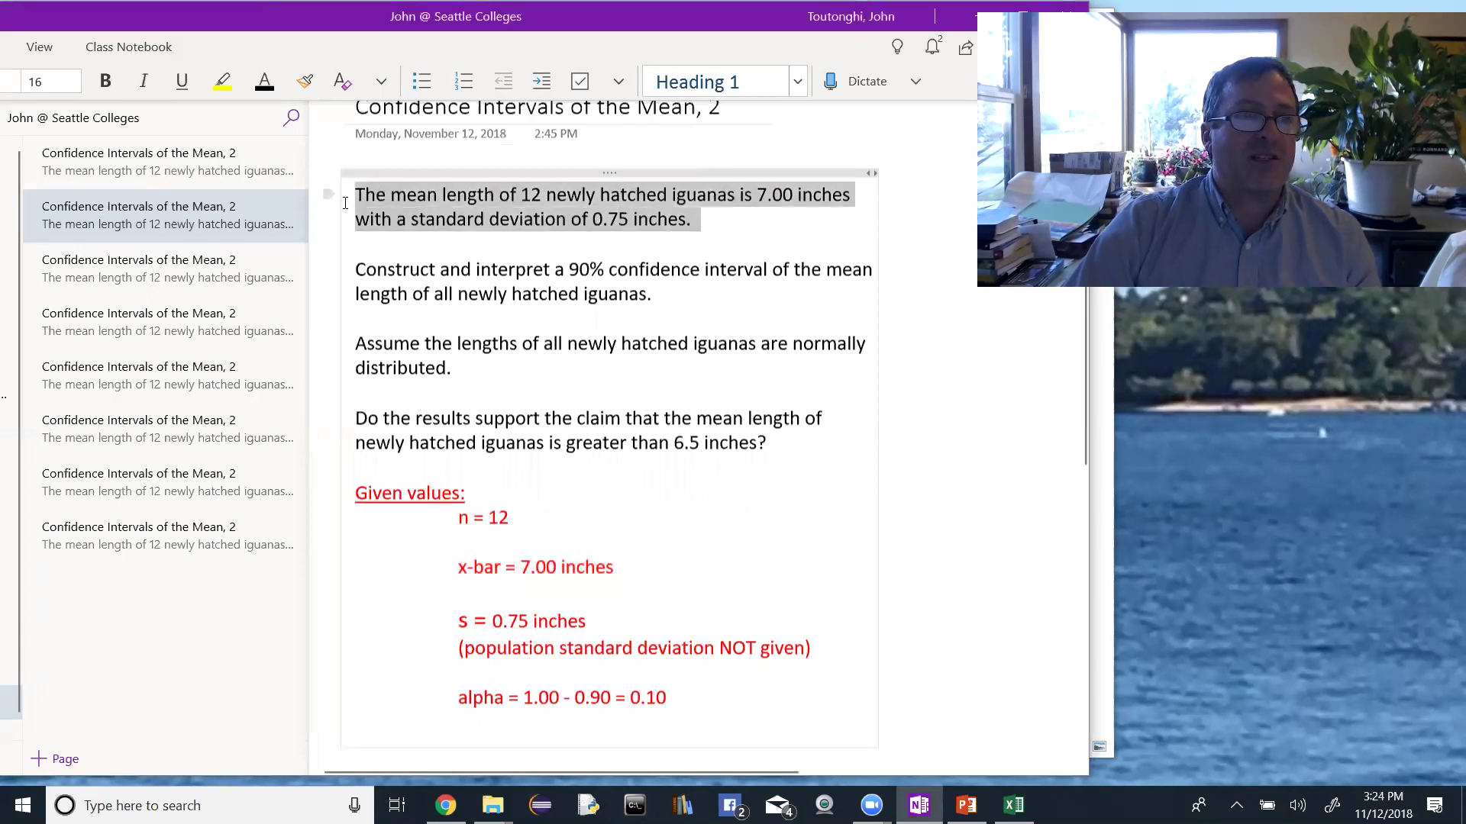
{"action": "left_click", "coordinate": [264, 81]}
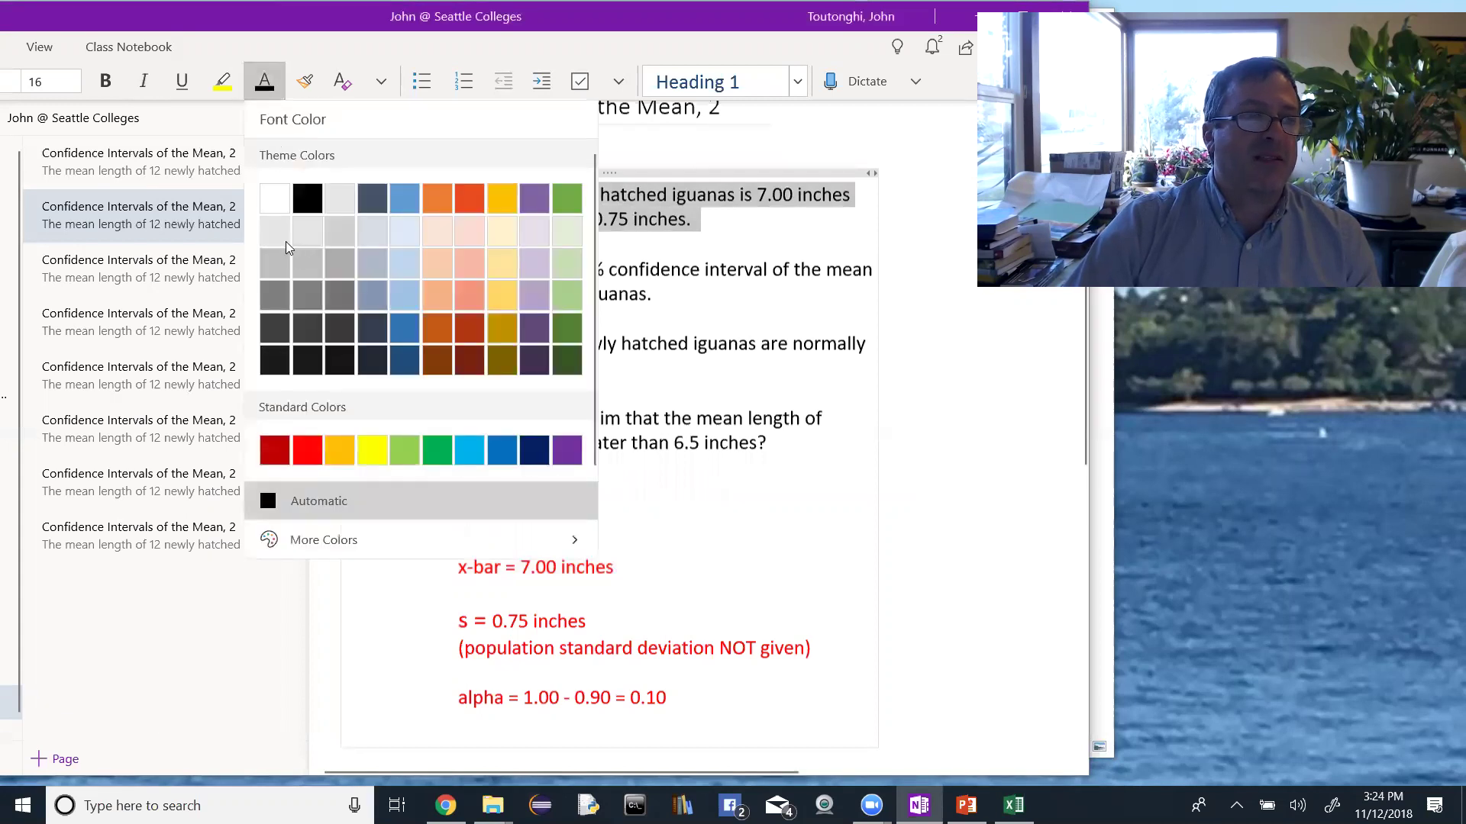
{"action": "left_click", "coordinate": [306, 451]}
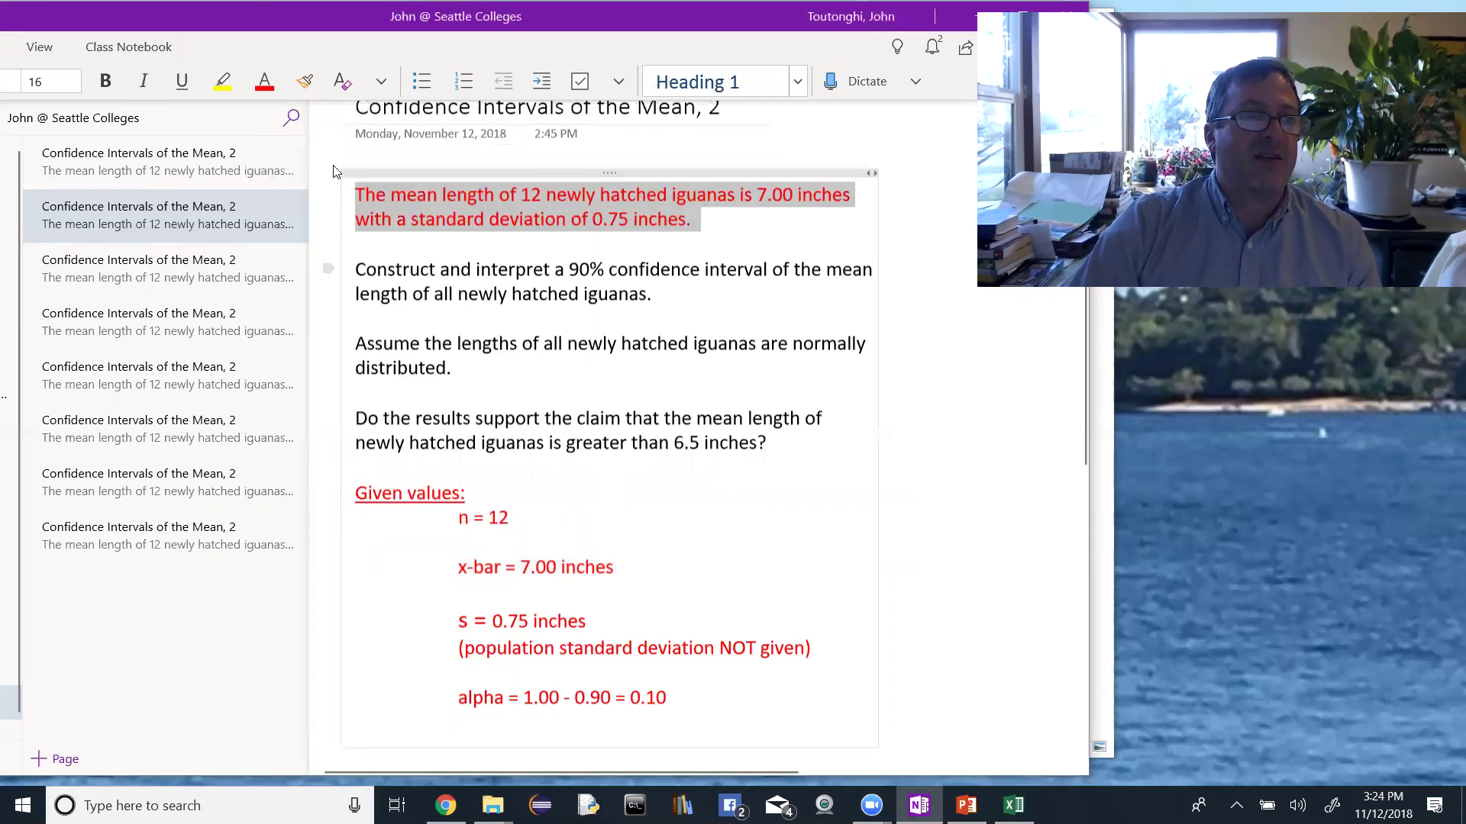
{"action": "left_click", "coordinate": [143, 81]}
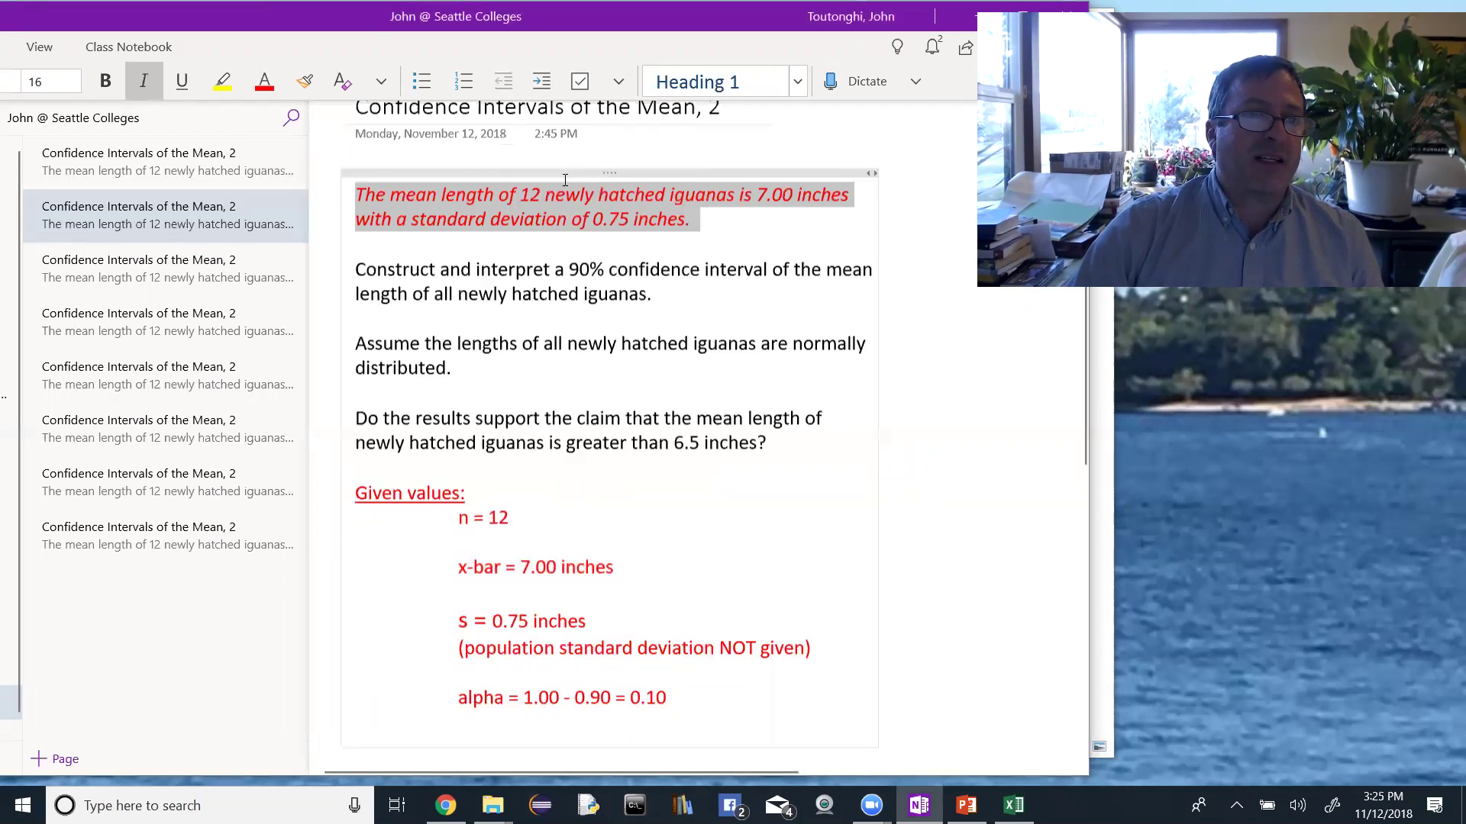
- Highlight the sample size and the construct-and-interpret question, then open the third page
{"action": "left_click_drag", "start_coordinate": [539, 194], "coordinate": [520, 195]}
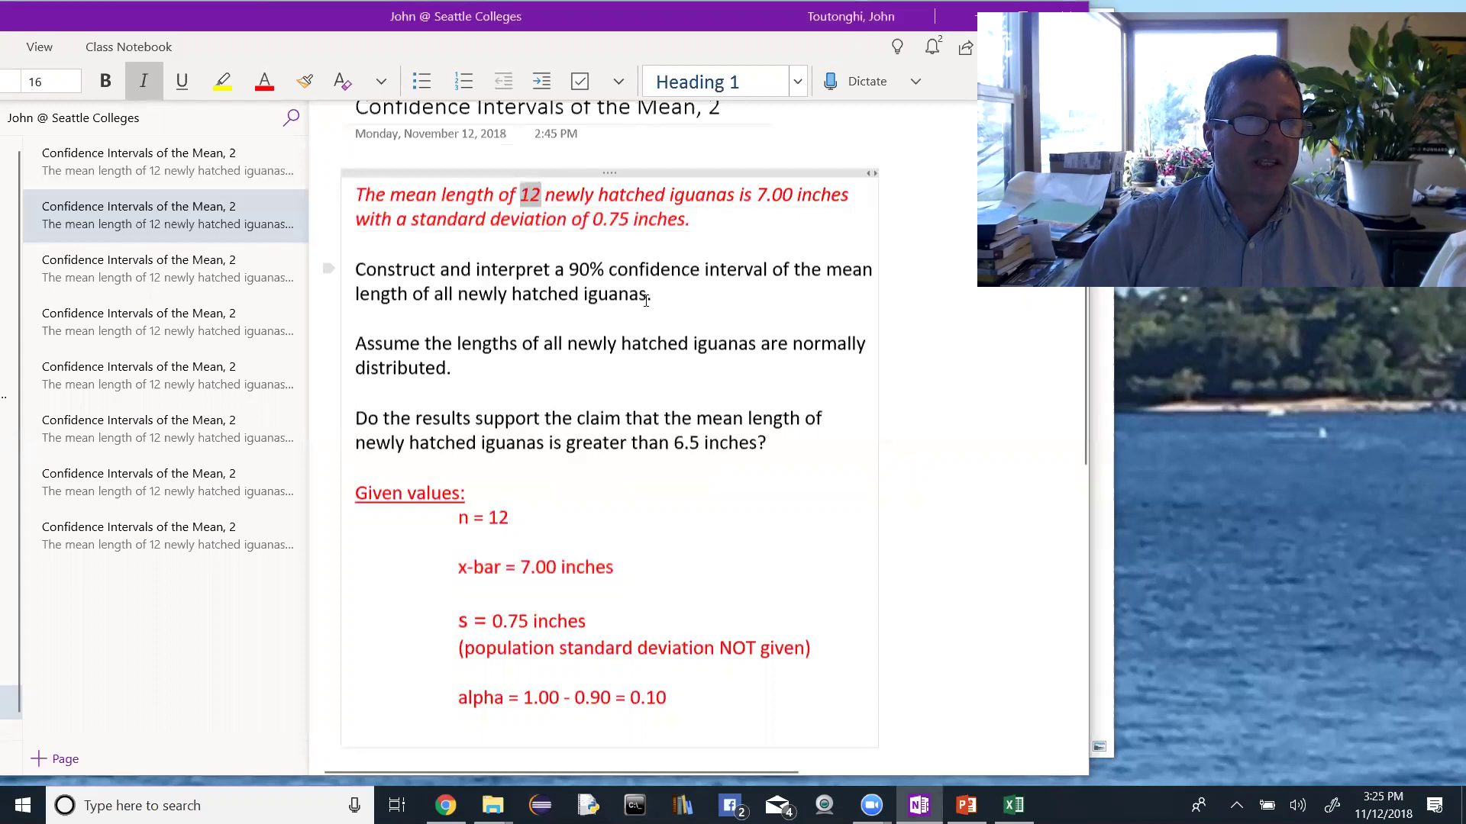
{"action": "left_click_drag", "start_coordinate": [657, 295], "coordinate": [353, 271]}
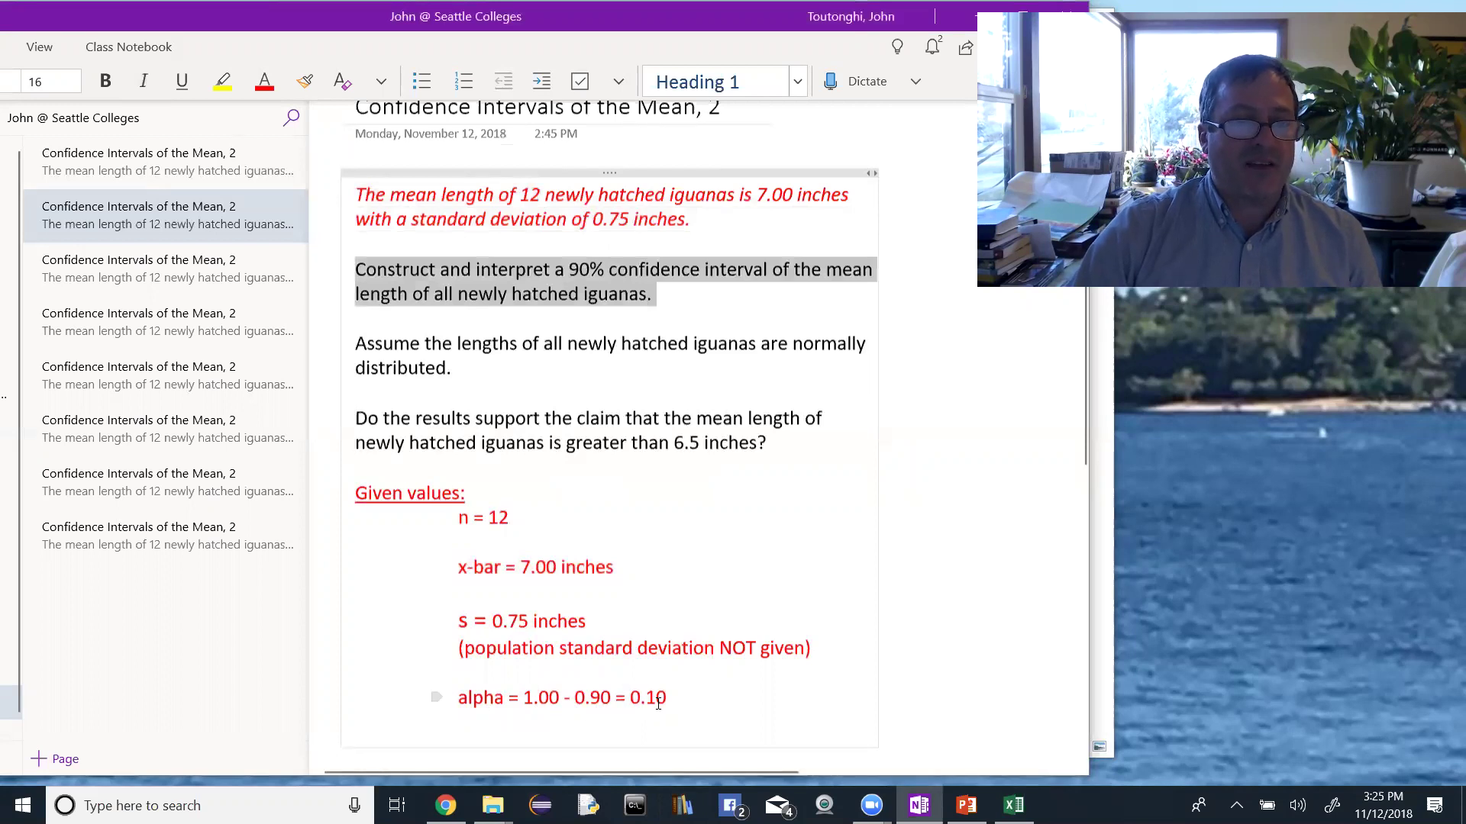
{"action": "left_click", "coordinate": [682, 703]}
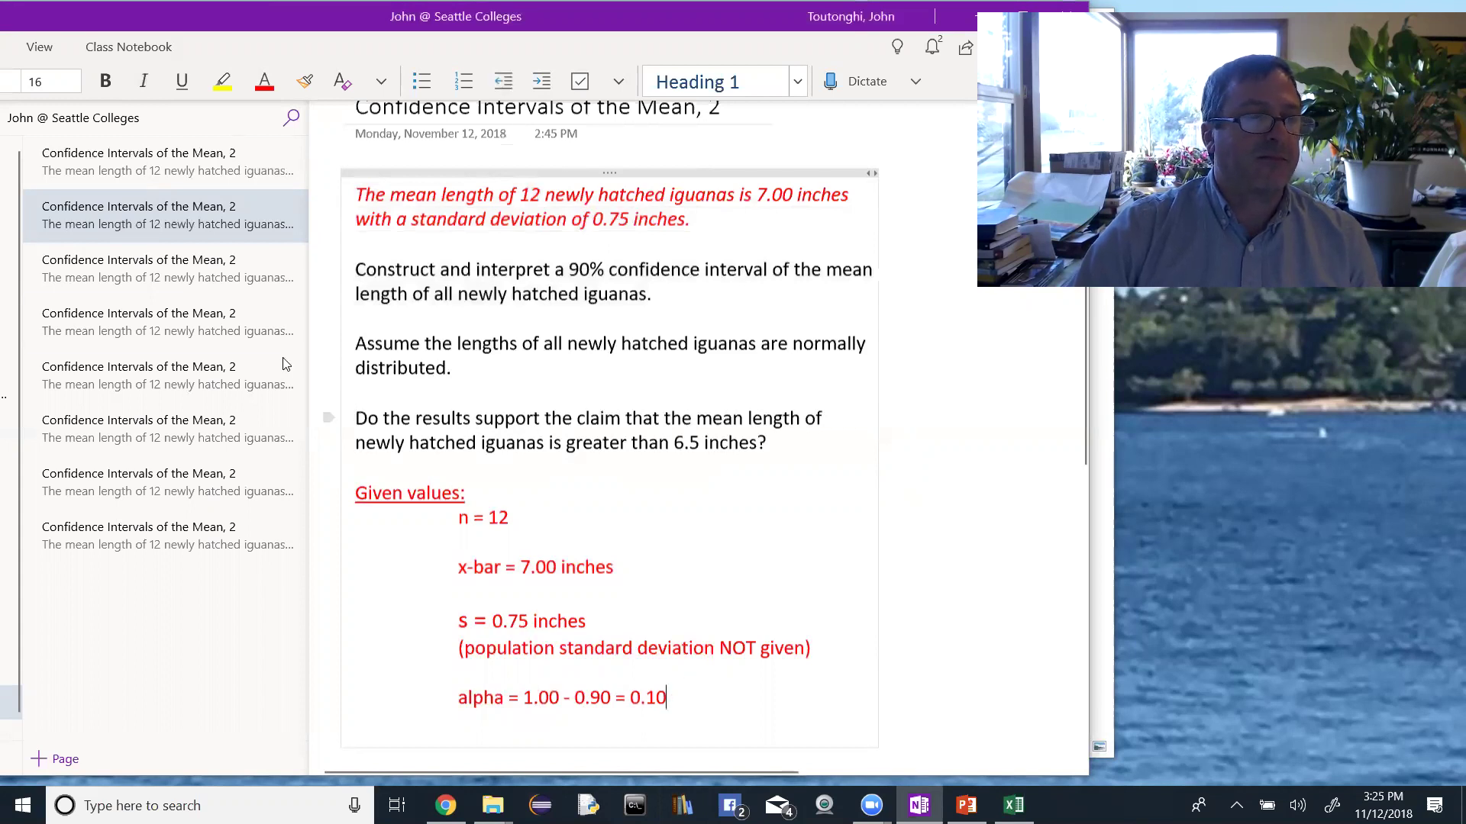
{"action": "left_click", "coordinate": [197, 280]}
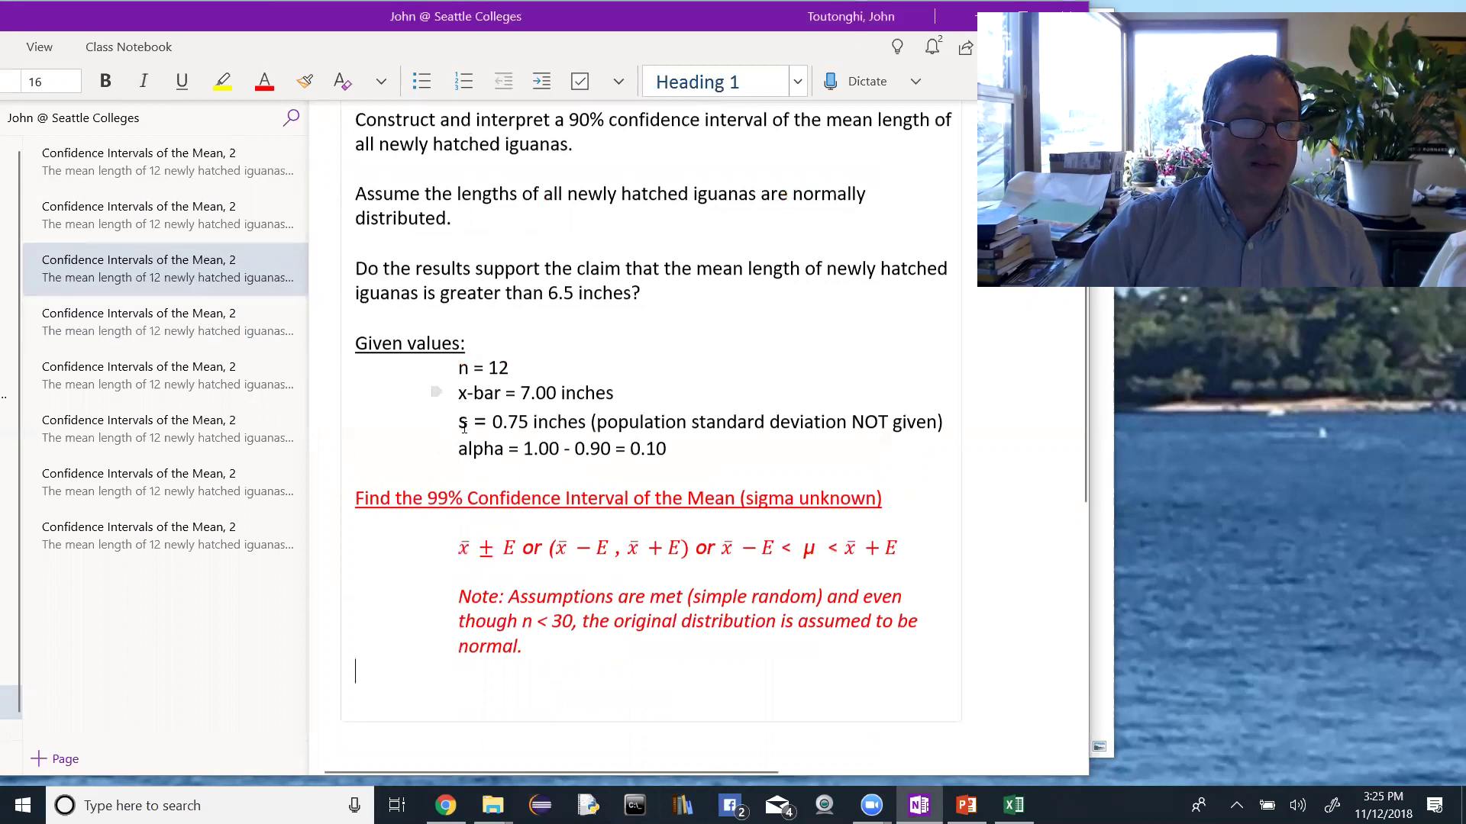
- Correct the heading's 99% to 90%, and highlight 'unknown' and the interval formulas
{"action": "left_click", "coordinate": [449, 497]}
{"action": "key", "text": "BackSpace"}
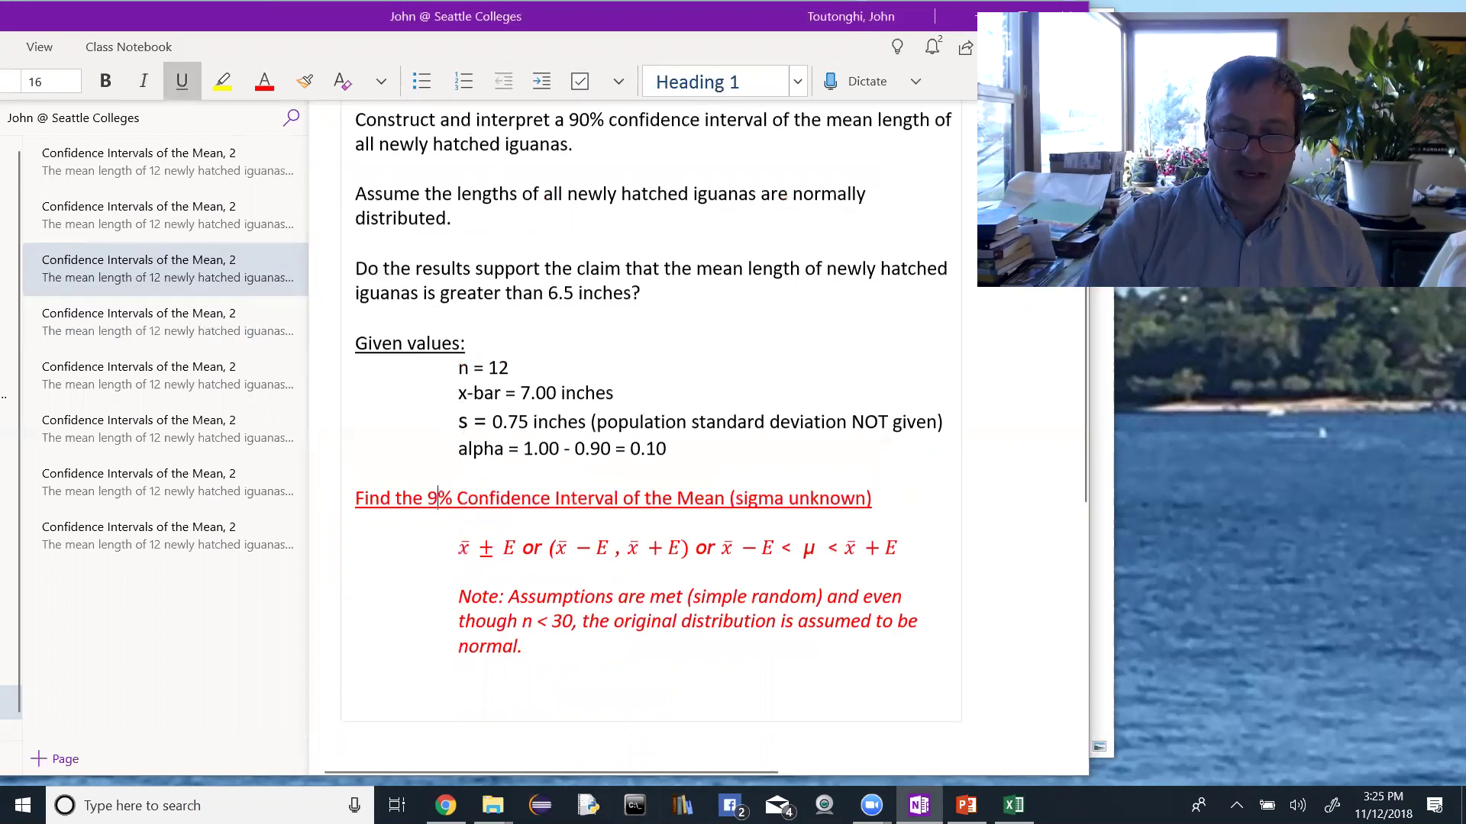
{"action": "type", "text": "0"}
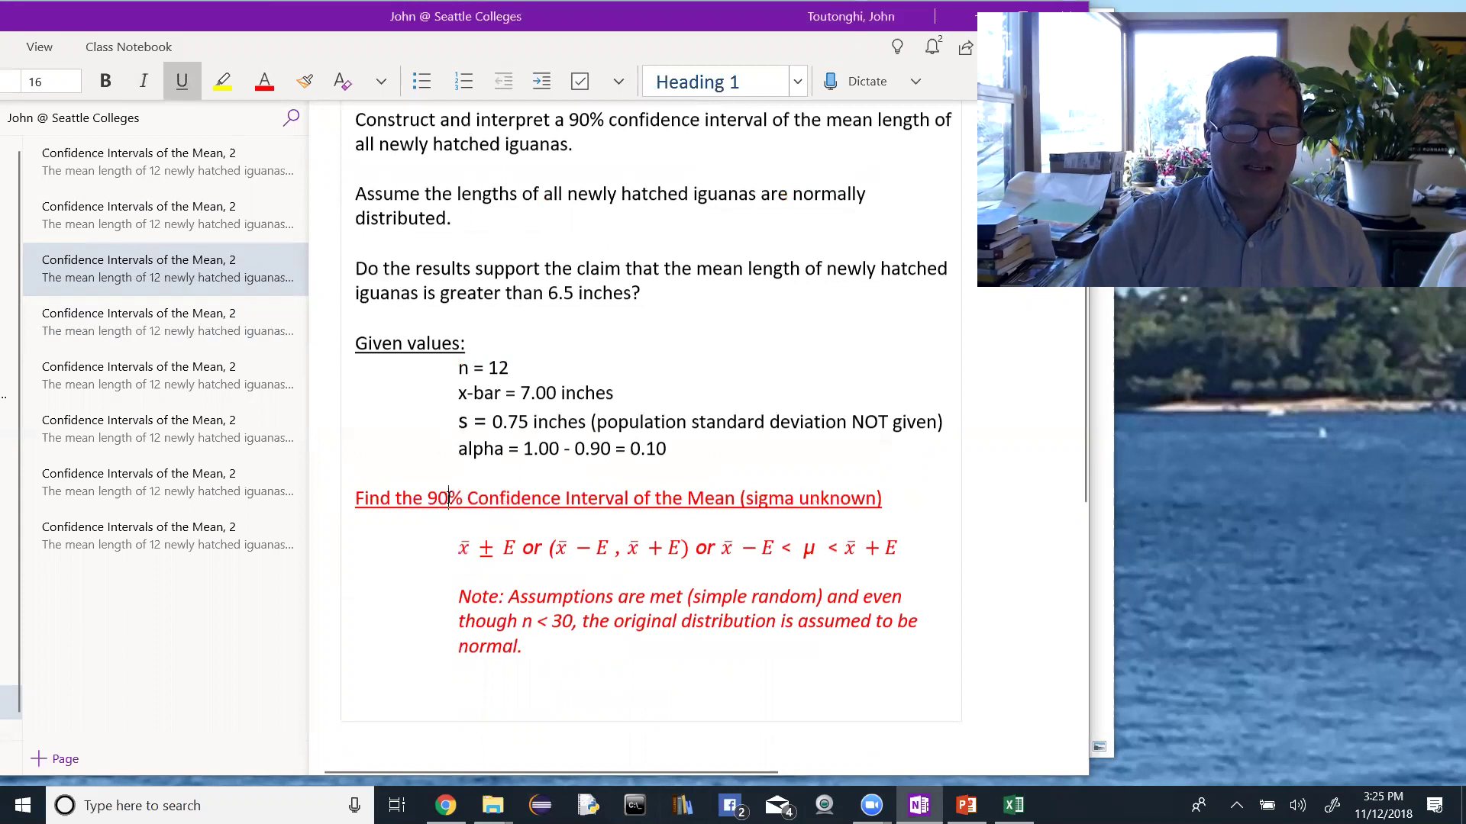
{"action": "double_click", "coordinate": [842, 500]}
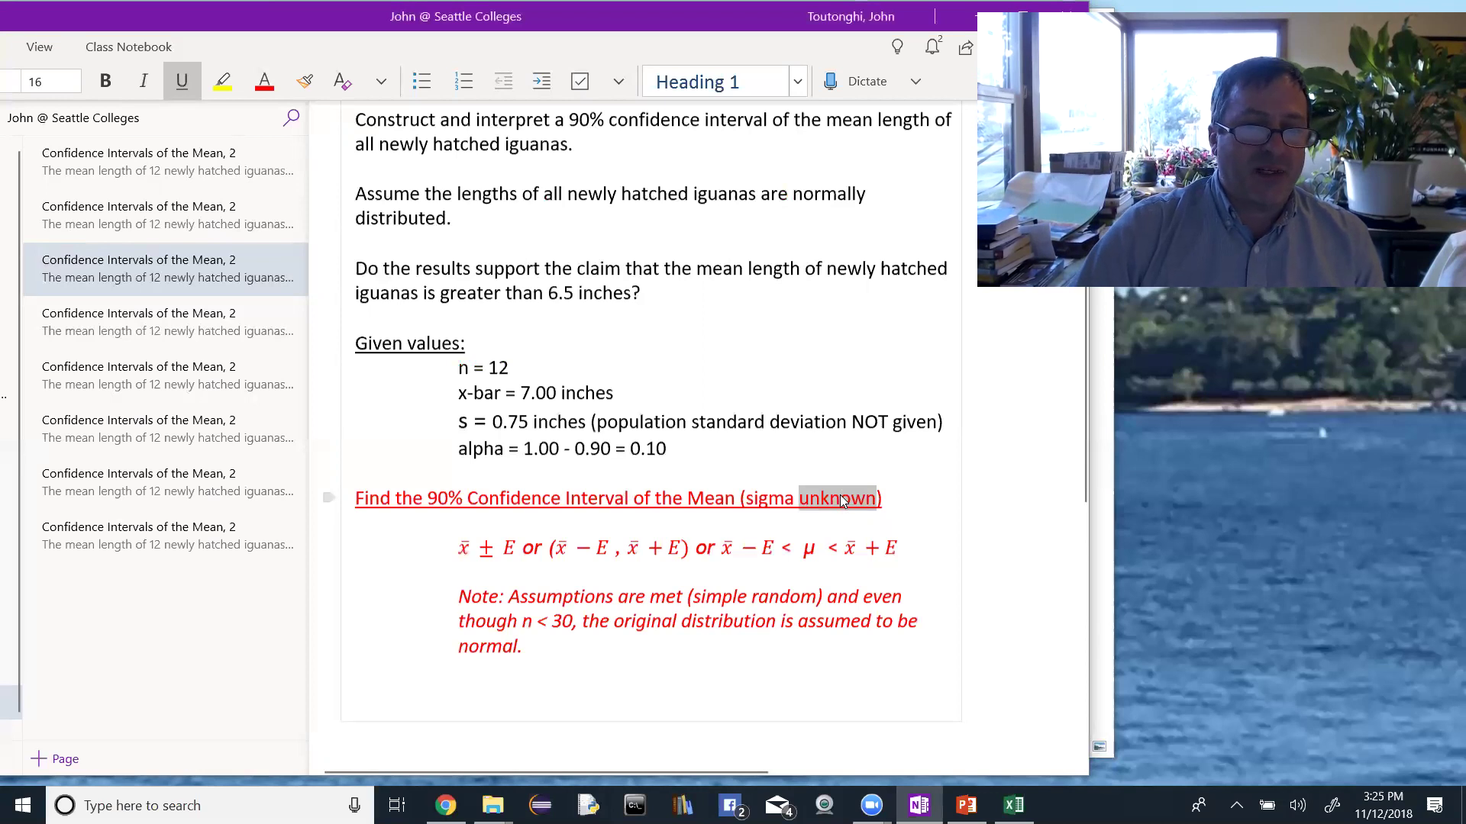
{"action": "mouse_move", "coordinate": [901, 549]}
{"action": "left_mouse_down"}
{"action": "mouse_move", "coordinate": [461, 547]}
{"action": "mouse_move", "coordinate": [903, 555]}
{"action": "left_mouse_up"}
{"action": "left_click", "coordinate": [468, 548]}
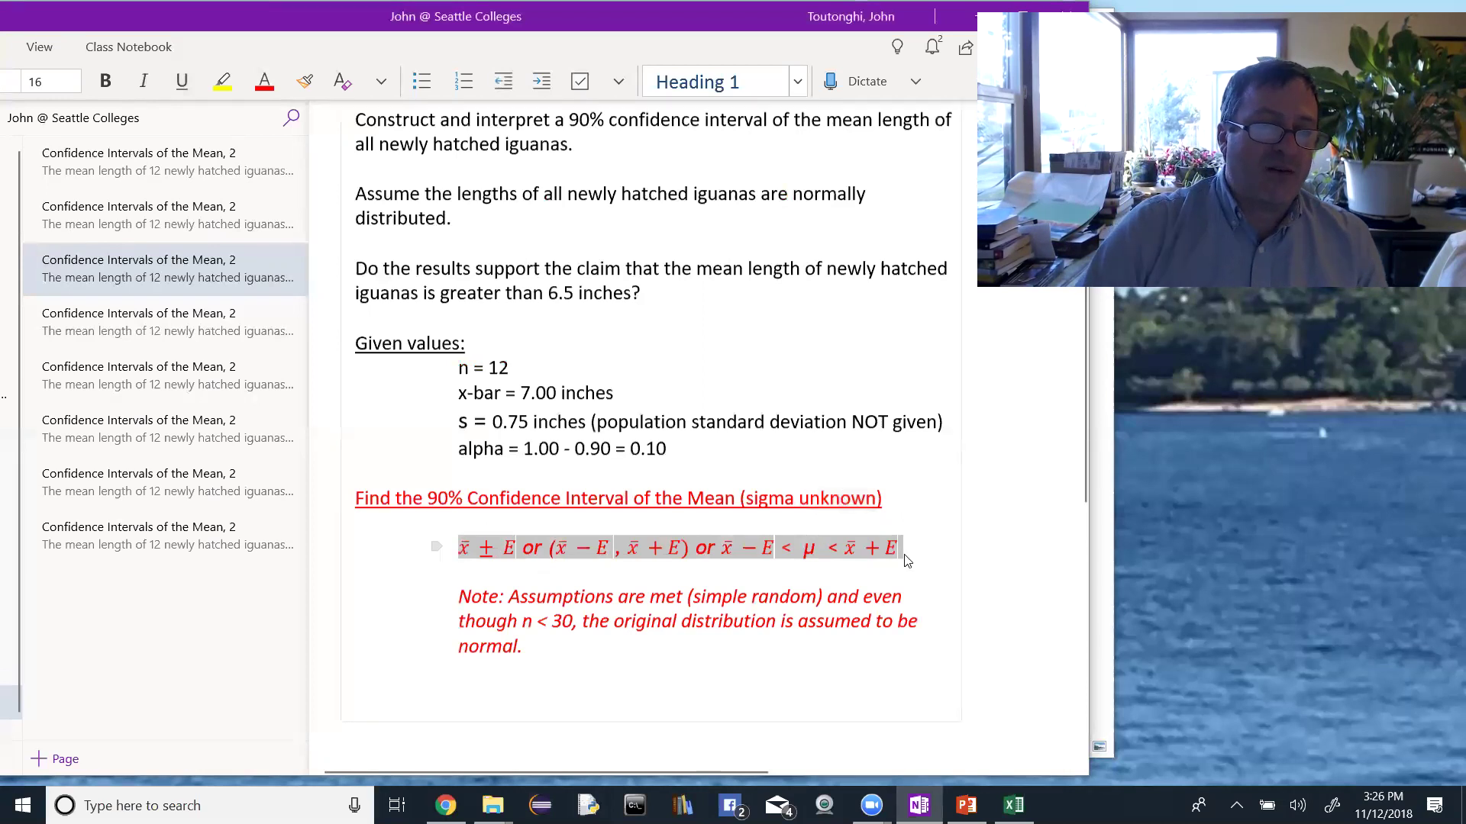
- Colour the Assume normality paragraph red, then open the CONFIDENCE.T formulas page
{"action": "left_click_drag", "start_coordinate": [526, 622], "coordinate": [572, 622]}
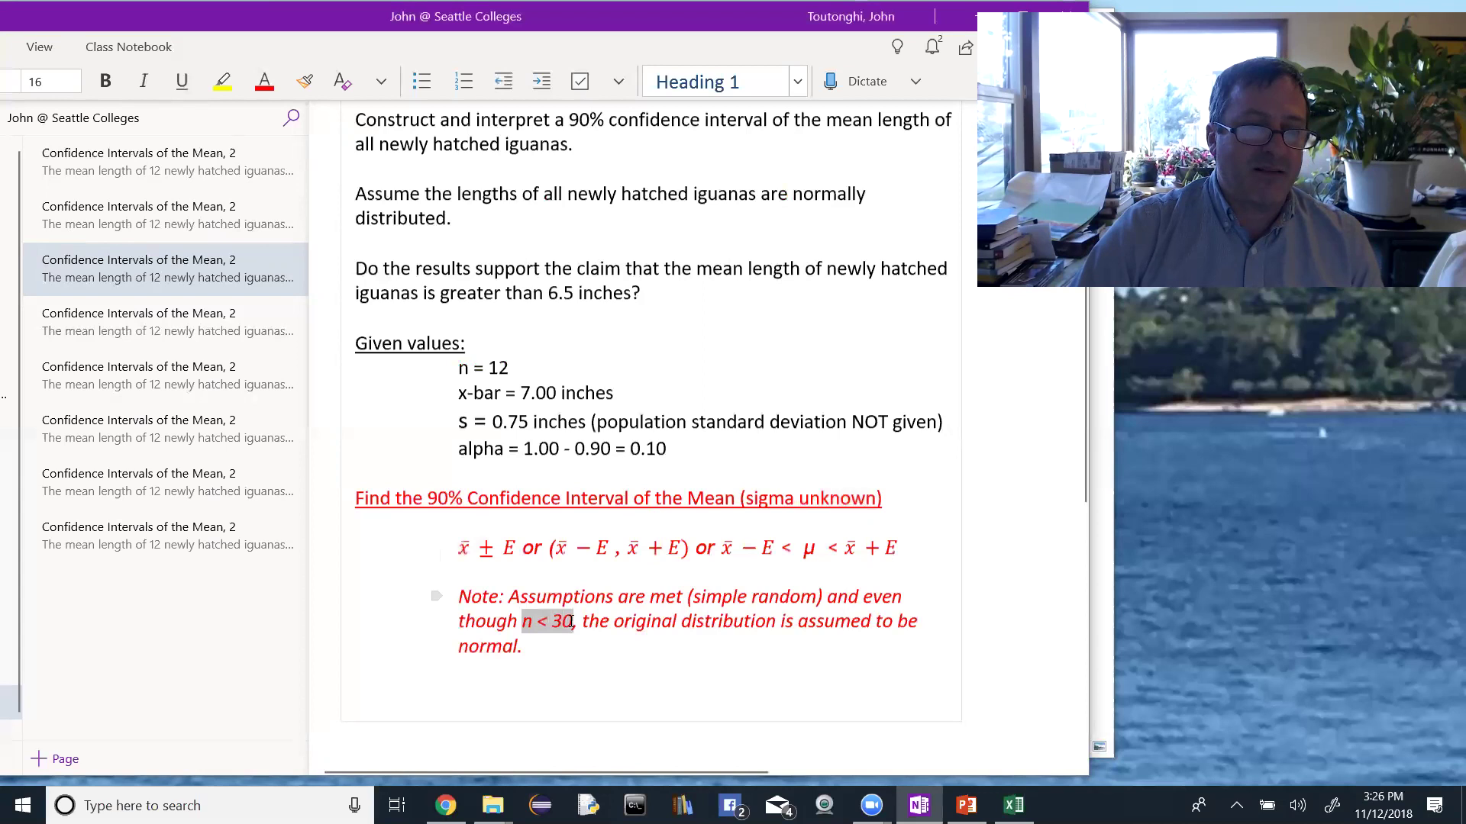
{"action": "left_click_drag", "start_coordinate": [483, 216], "coordinate": [380, 204]}
{"action": "triple_click", "coordinate": [379, 204]}
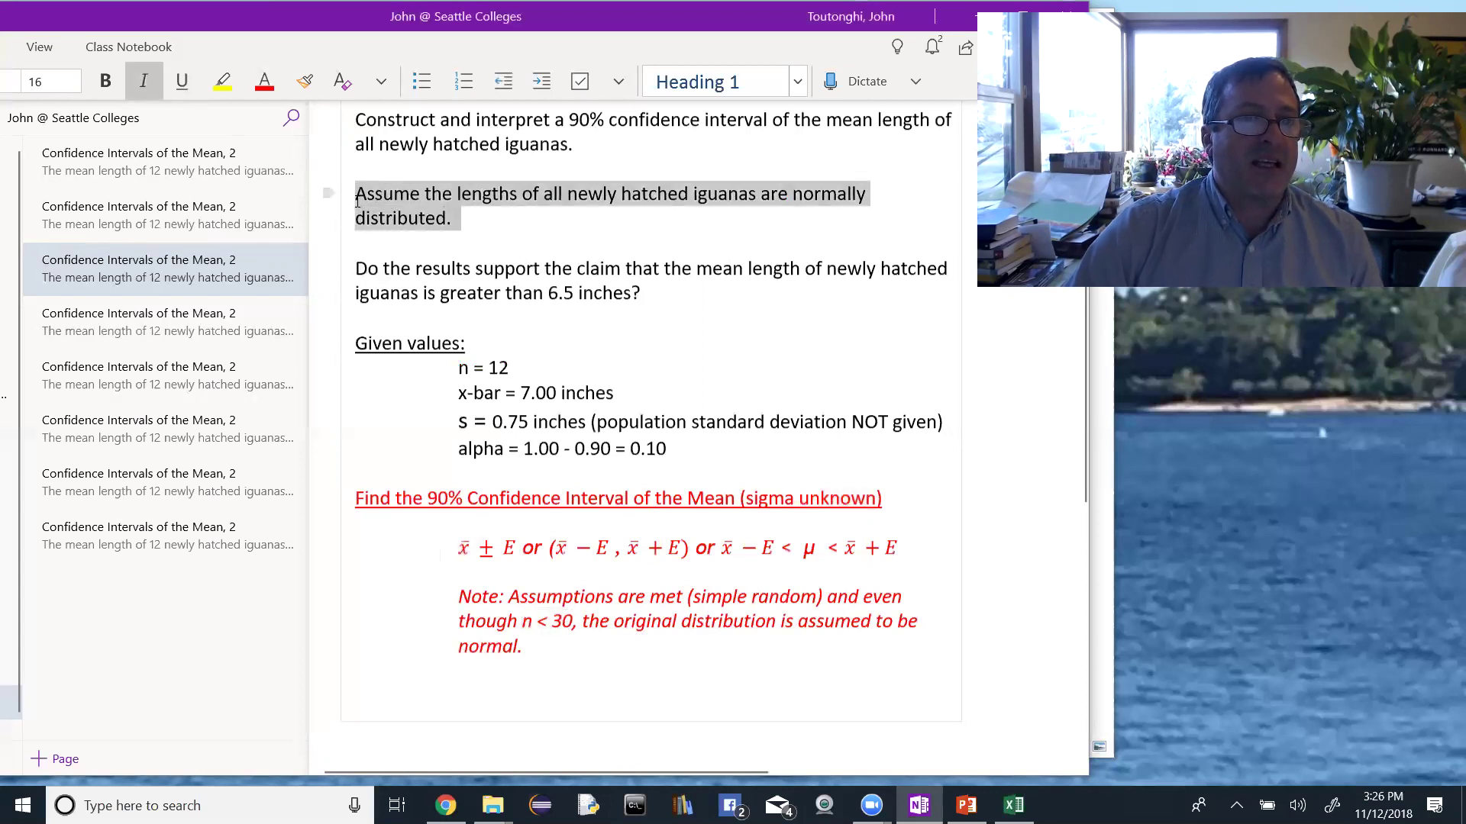
{"action": "left_click", "coordinate": [262, 79]}
{"action": "left_click", "coordinate": [649, 622]}
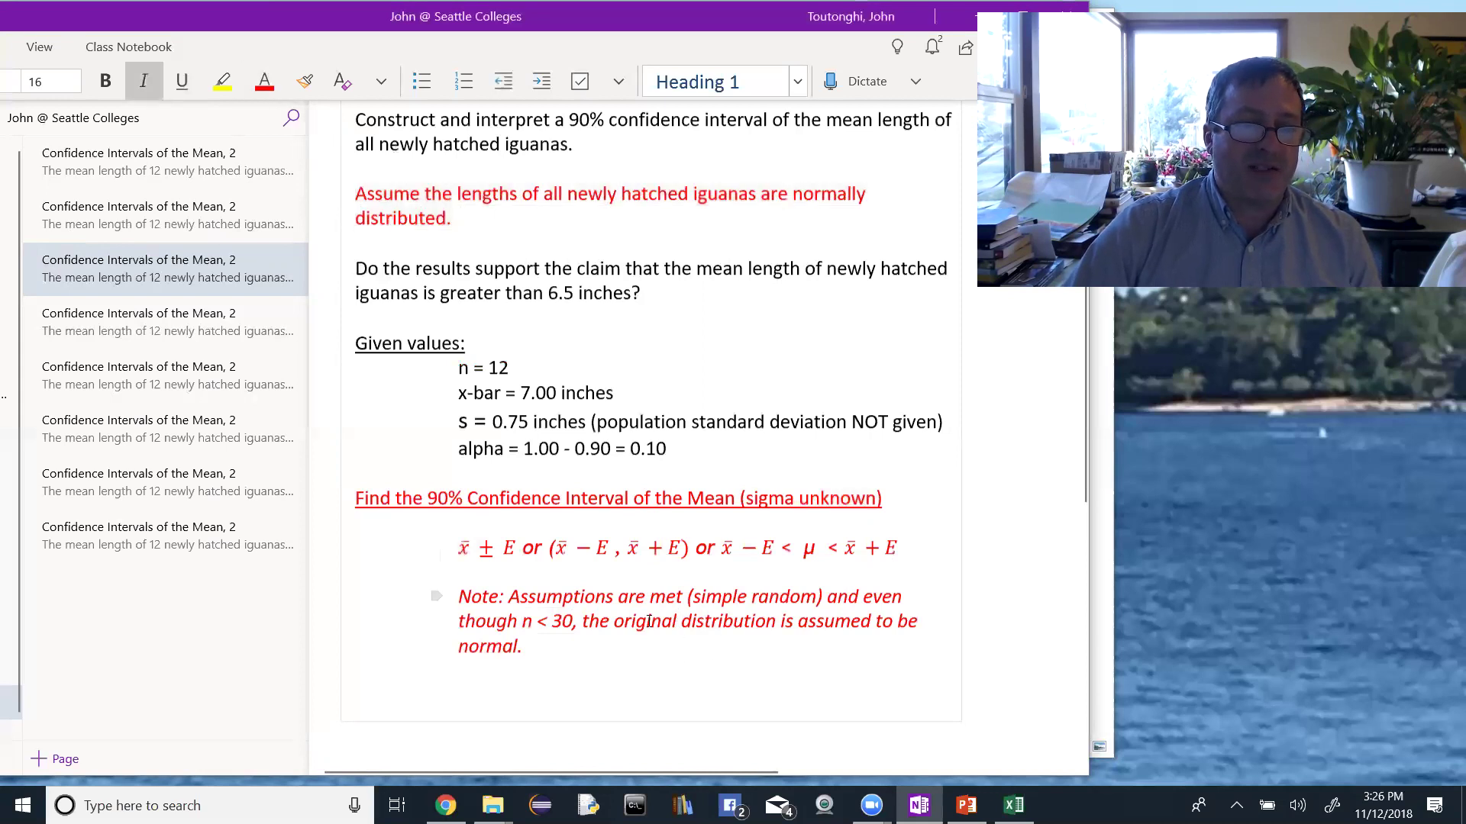
{"action": "left_click_drag", "start_coordinate": [615, 626], "coordinate": [753, 639]}
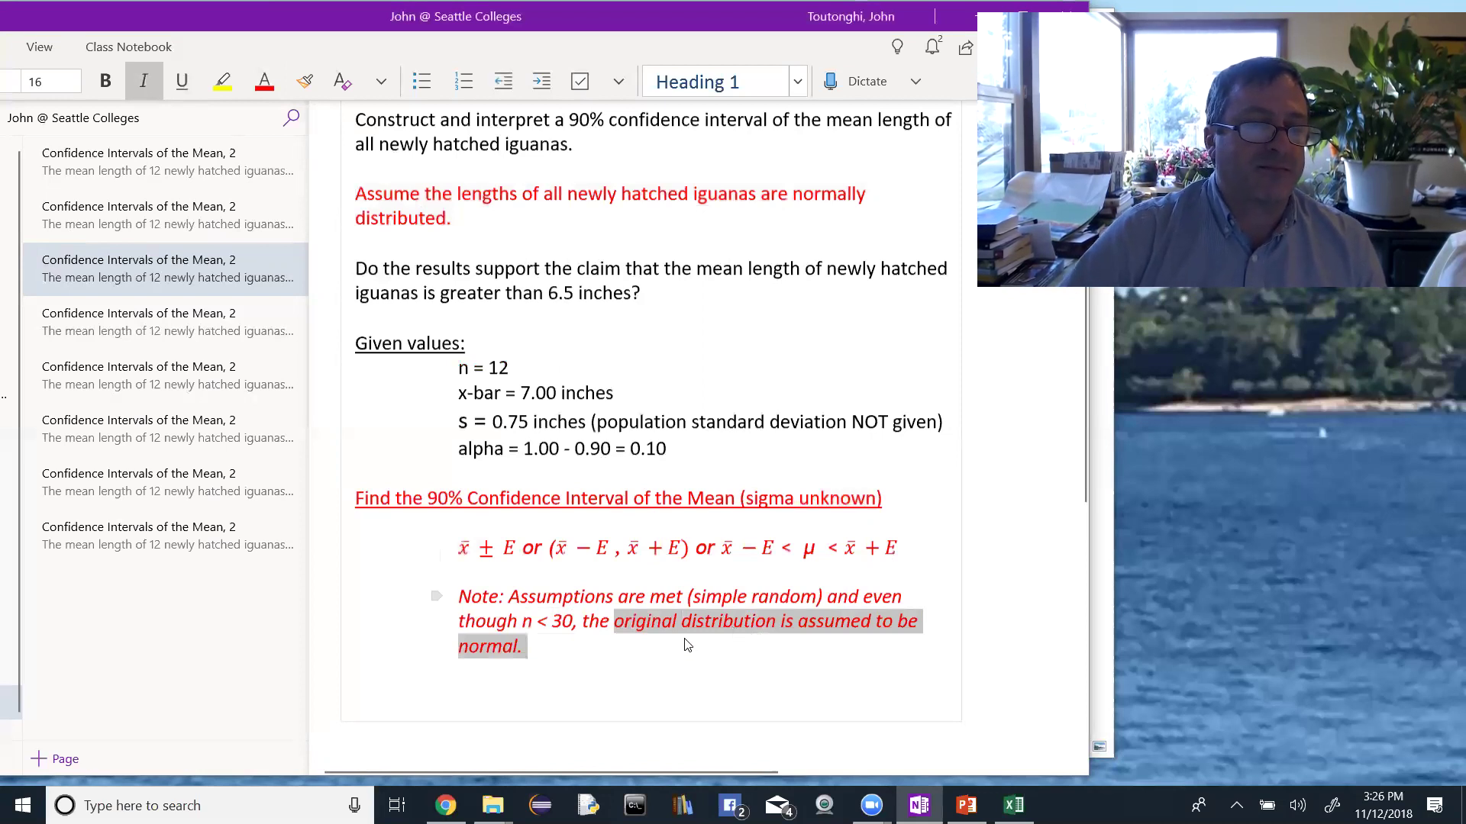
{"action": "left_click", "coordinate": [172, 327]}
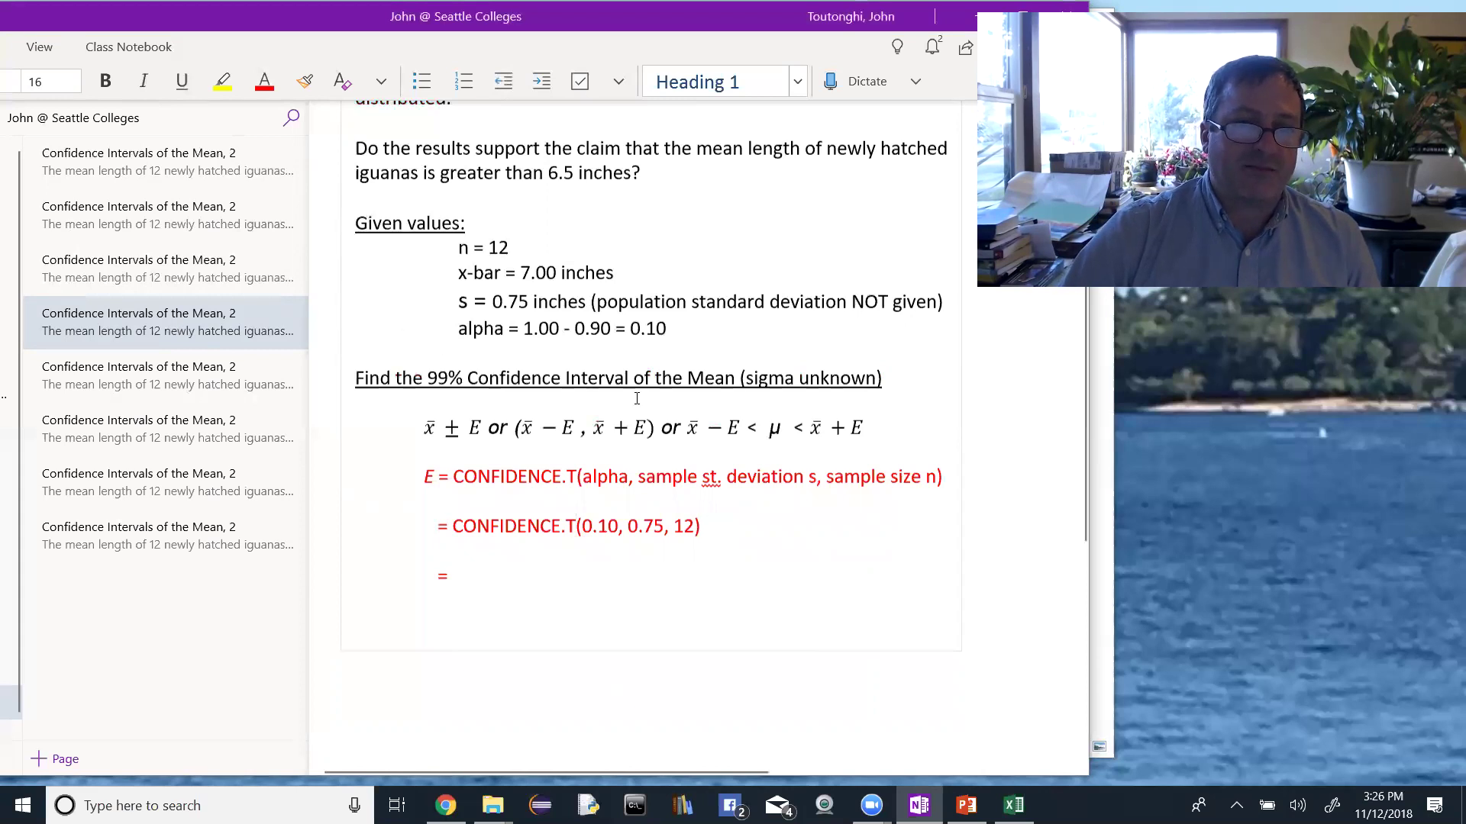
- Colour 'sigma unknown' red and italicize the s and n placeholders in the CONFIDENCE.T formula
{"action": "left_click_drag", "start_coordinate": [880, 376], "coordinate": [745, 371]}
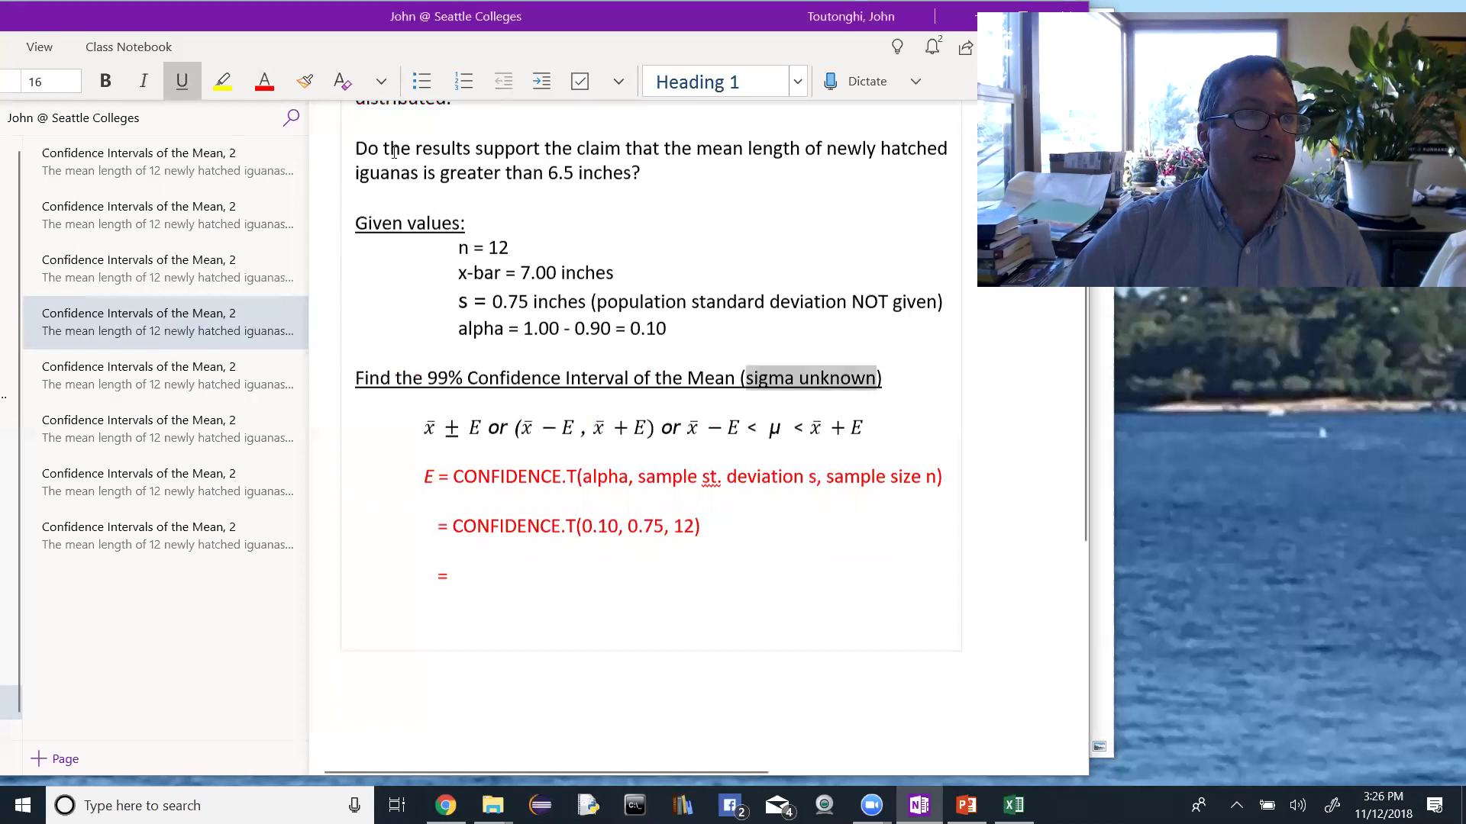
{"action": "left_click", "coordinate": [264, 81]}
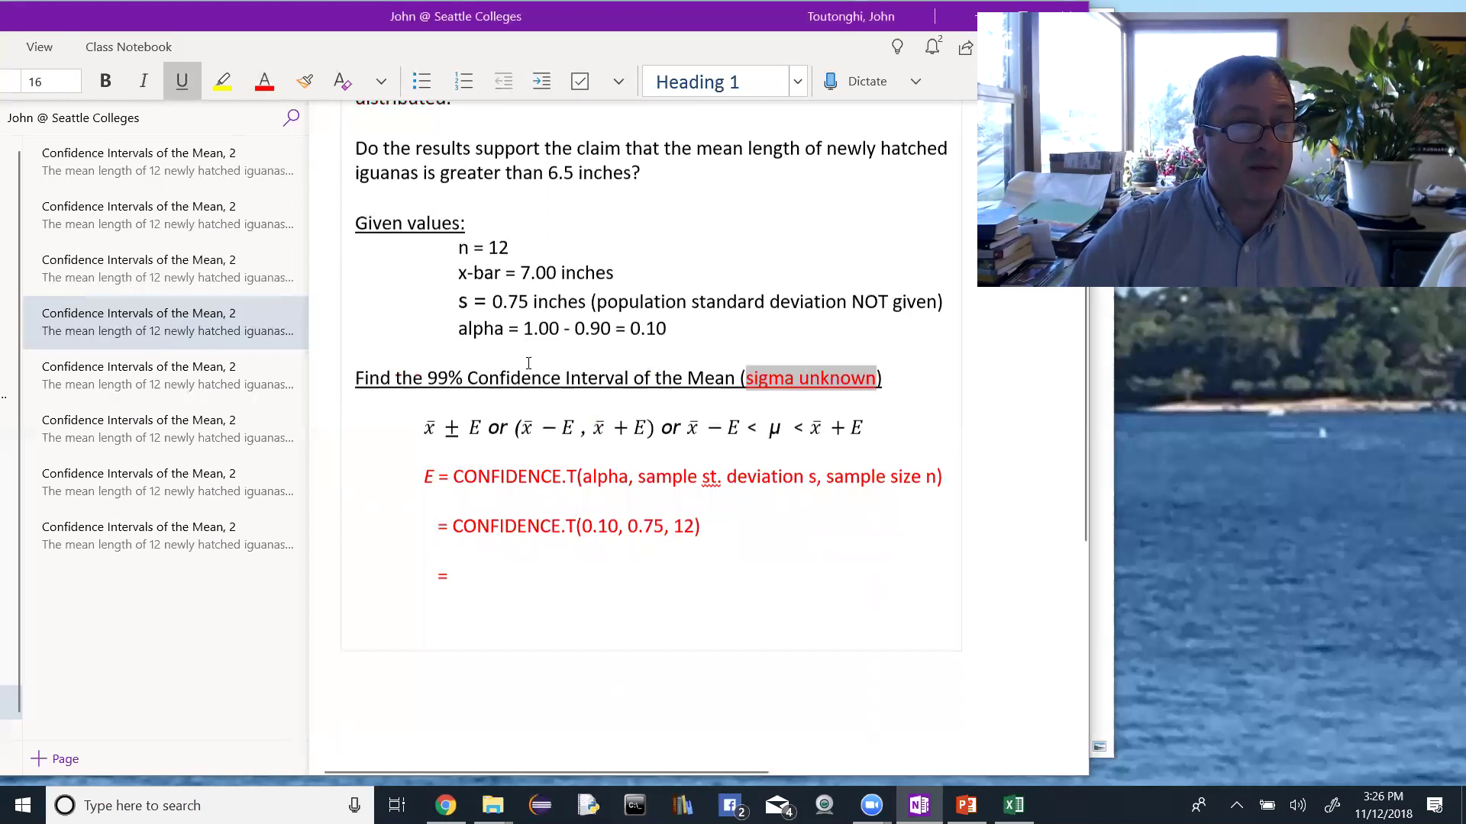
{"action": "left_click", "coordinate": [570, 474]}
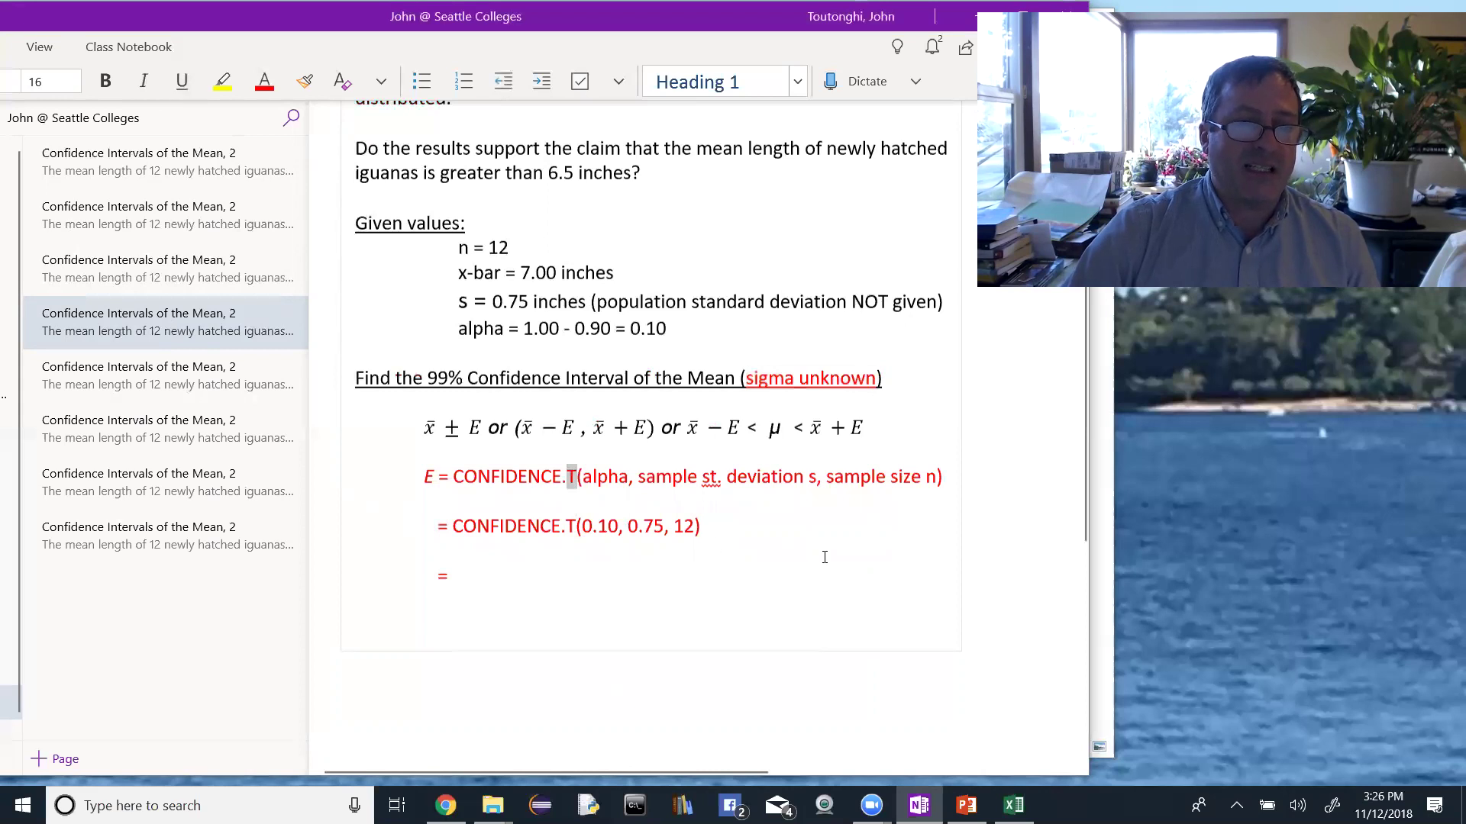
{"action": "double_click", "coordinate": [601, 480]}
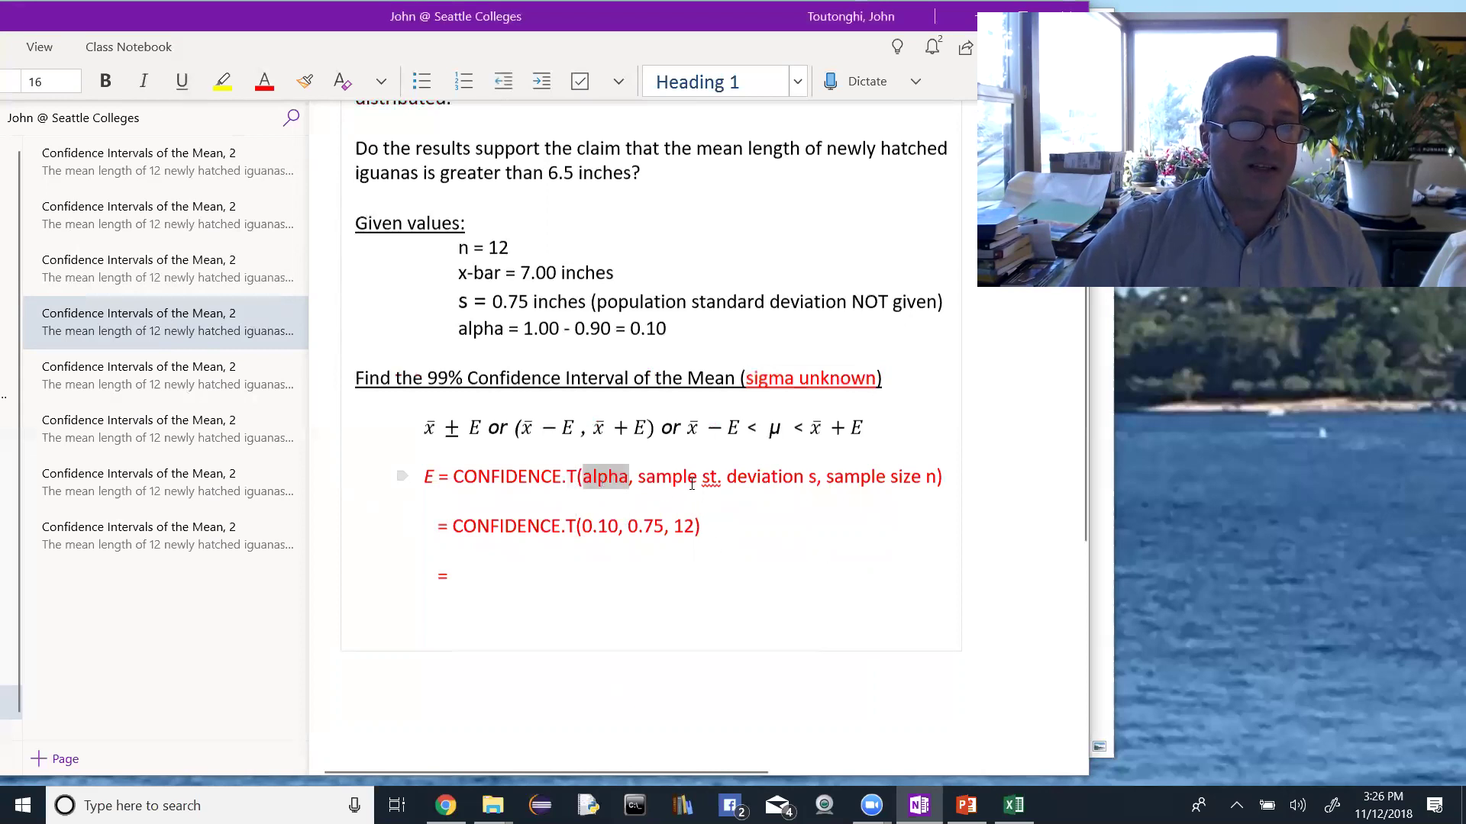
{"action": "left_click_drag", "start_coordinate": [639, 478], "coordinate": [815, 484]}
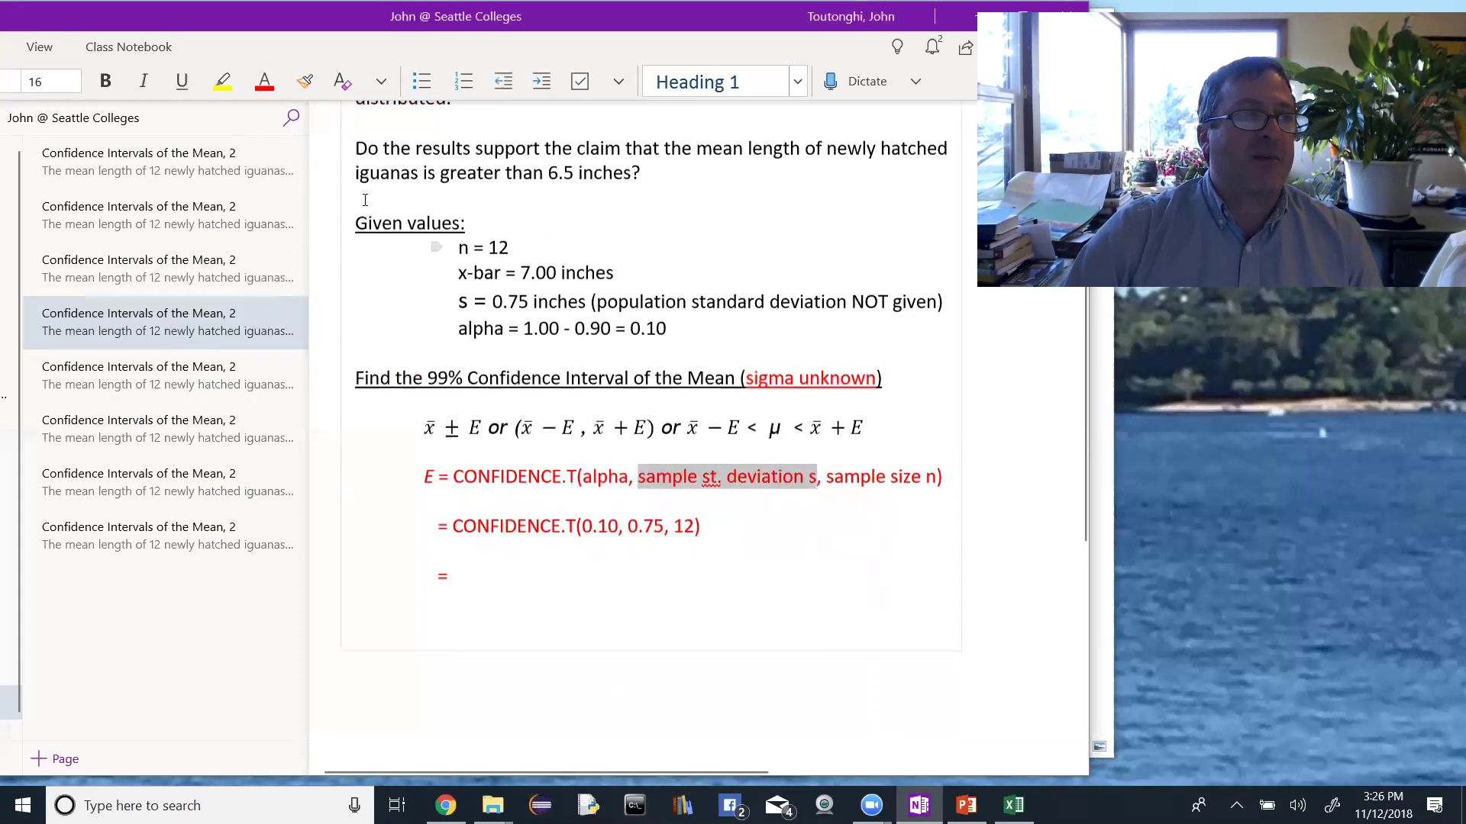
{"action": "left_click", "coordinate": [143, 81]}
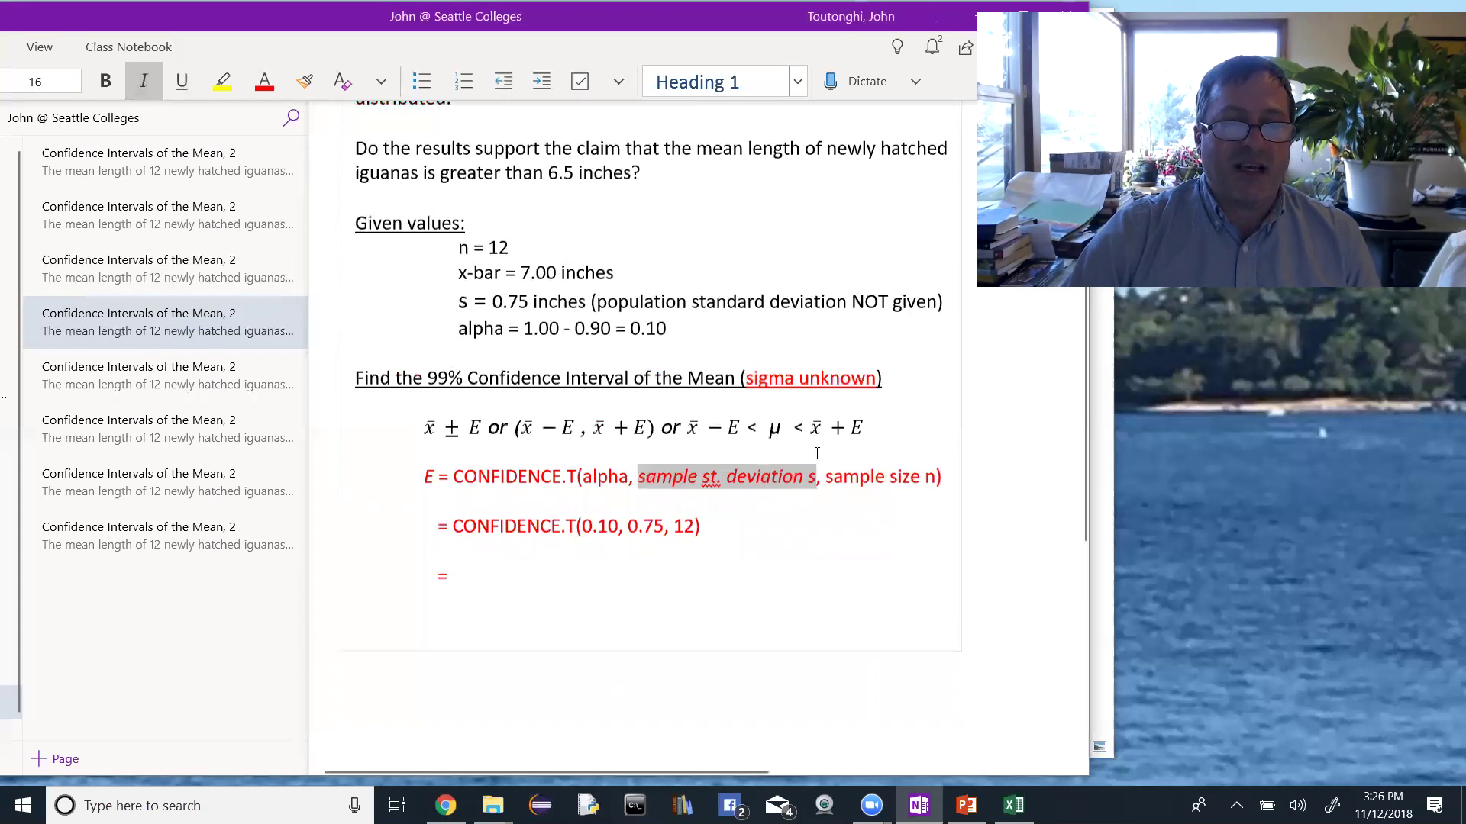
{"action": "left_click_drag", "start_coordinate": [826, 477], "coordinate": [937, 478]}
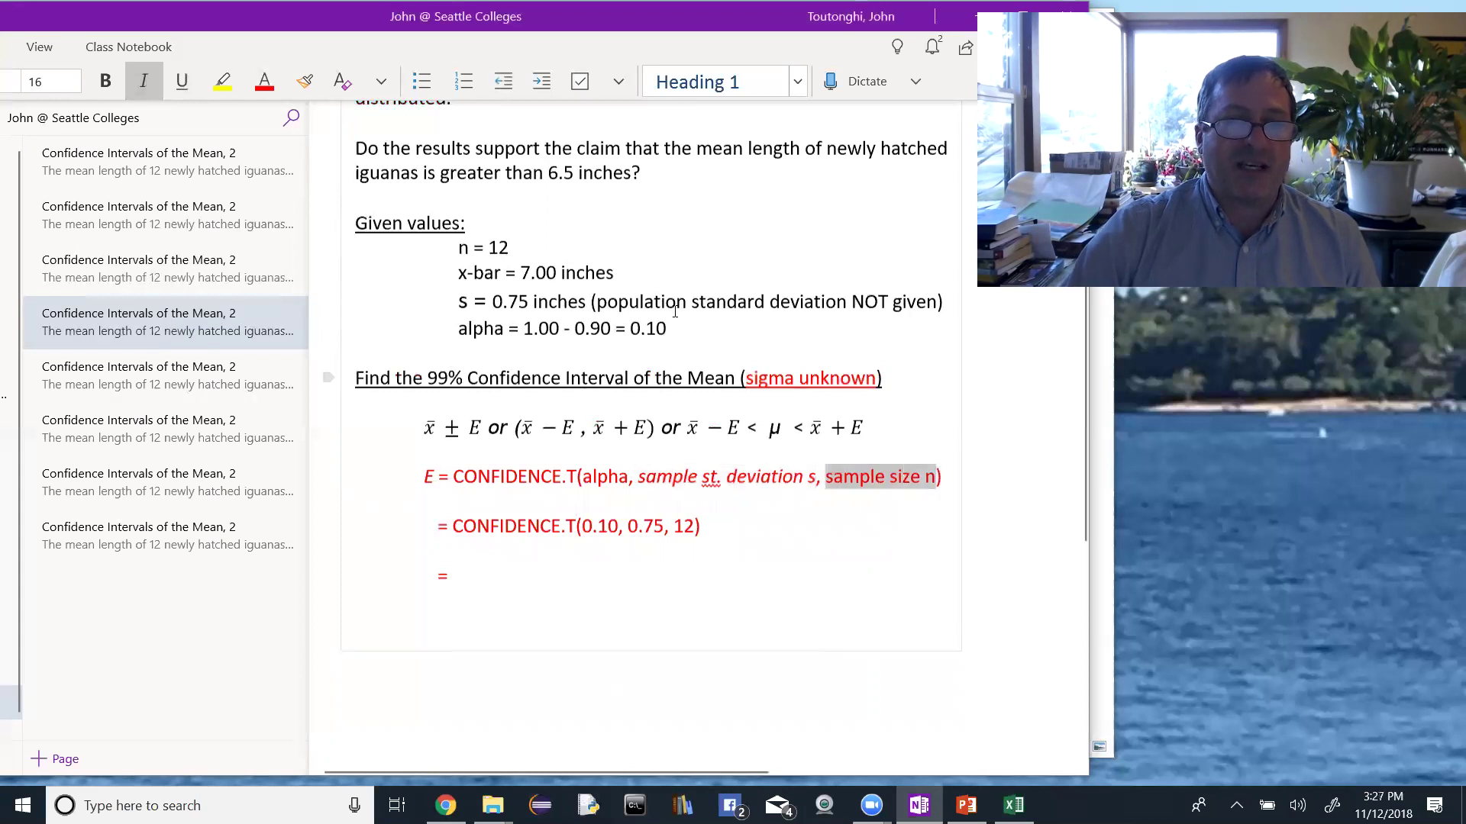
{"action": "left_click", "coordinate": [144, 81]}
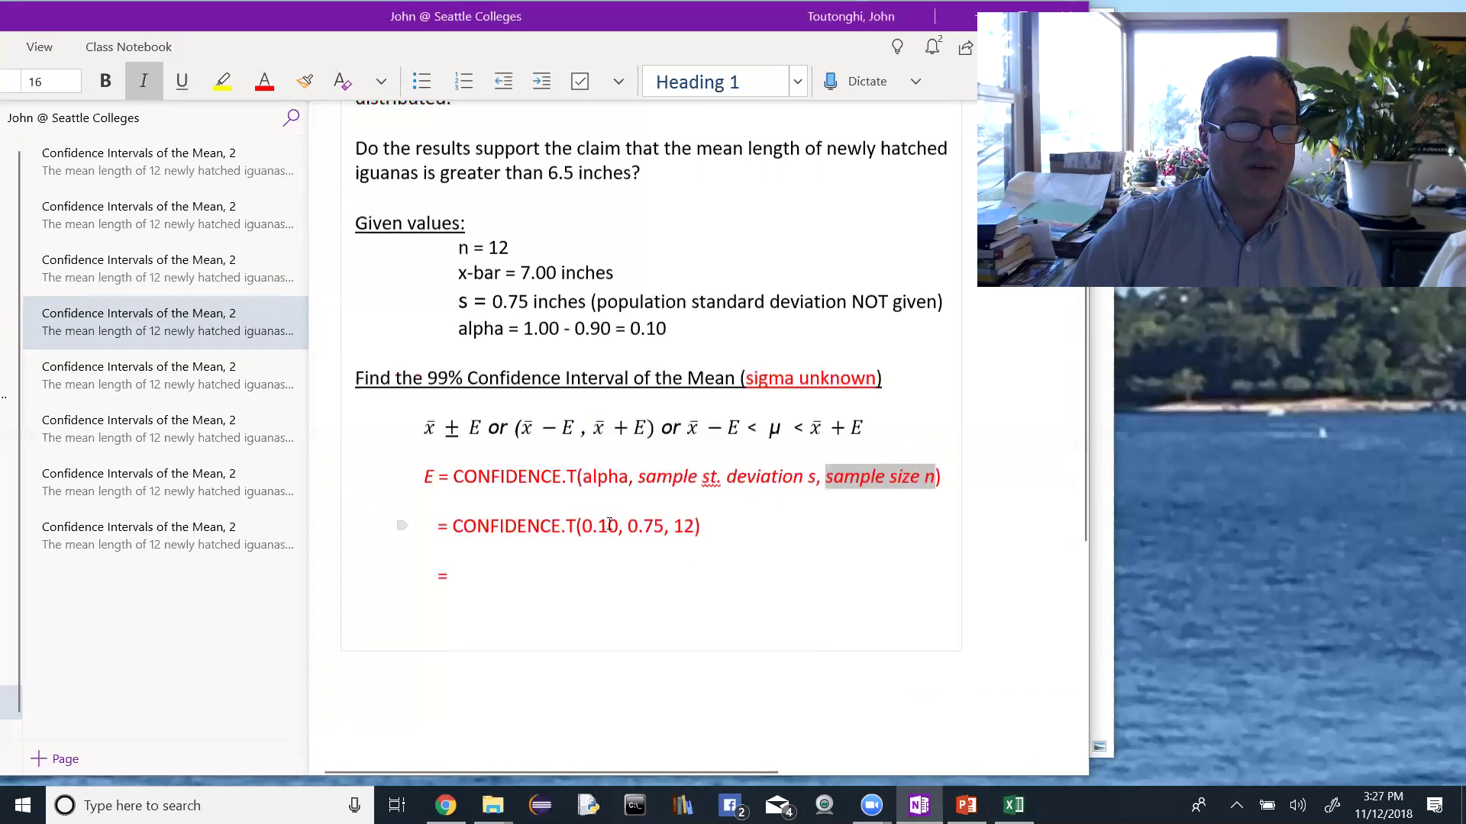
- Change the heading's 99% to 90% and bring up the blank Excel workbook
{"action": "left_click", "coordinate": [449, 378]}
{"action": "key", "text": "BackSpace"}
{"action": "type", "text": "0"}
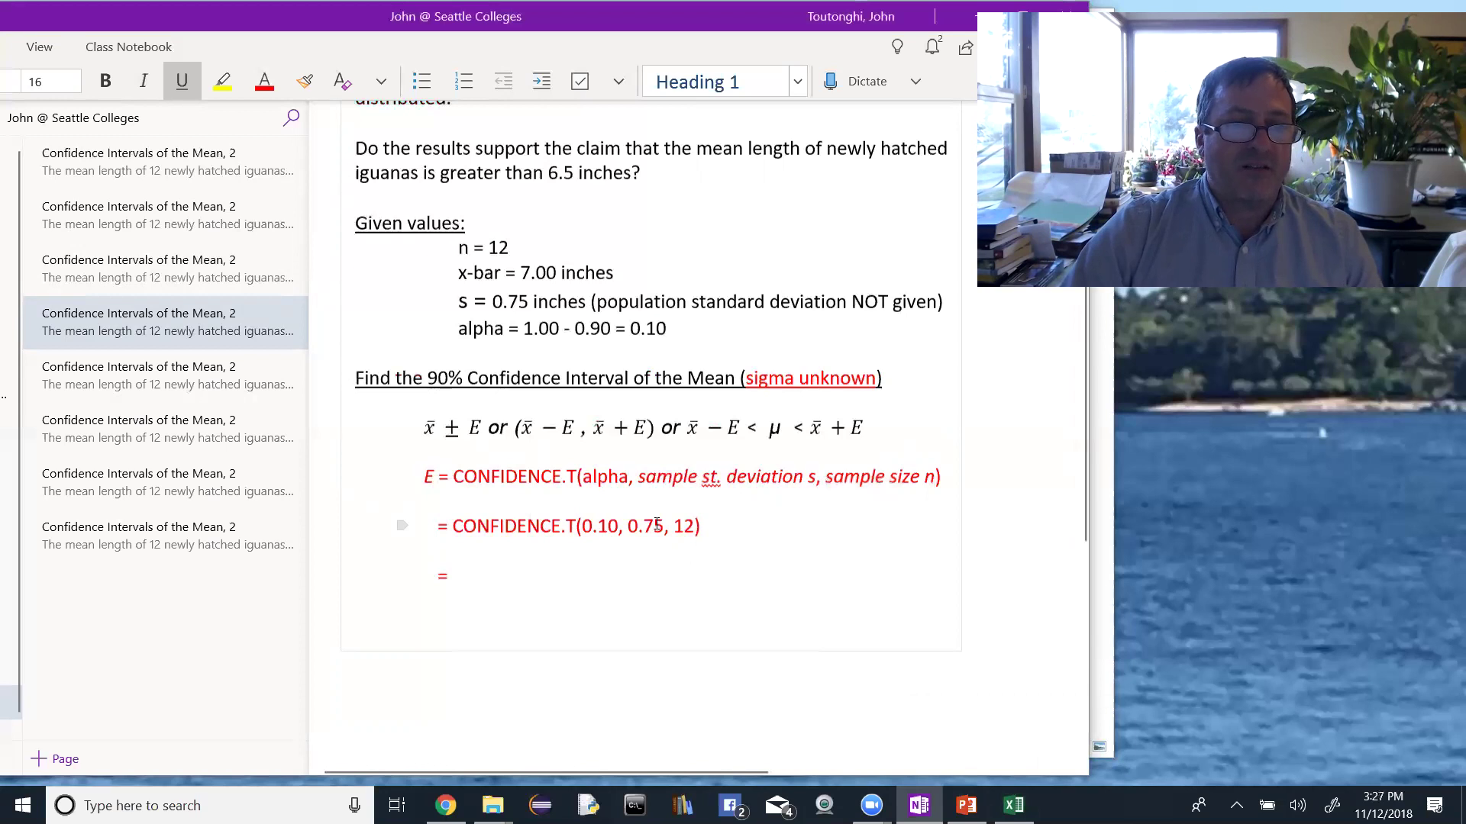
{"action": "left_click_drag", "start_coordinate": [672, 526], "coordinate": [697, 526]}
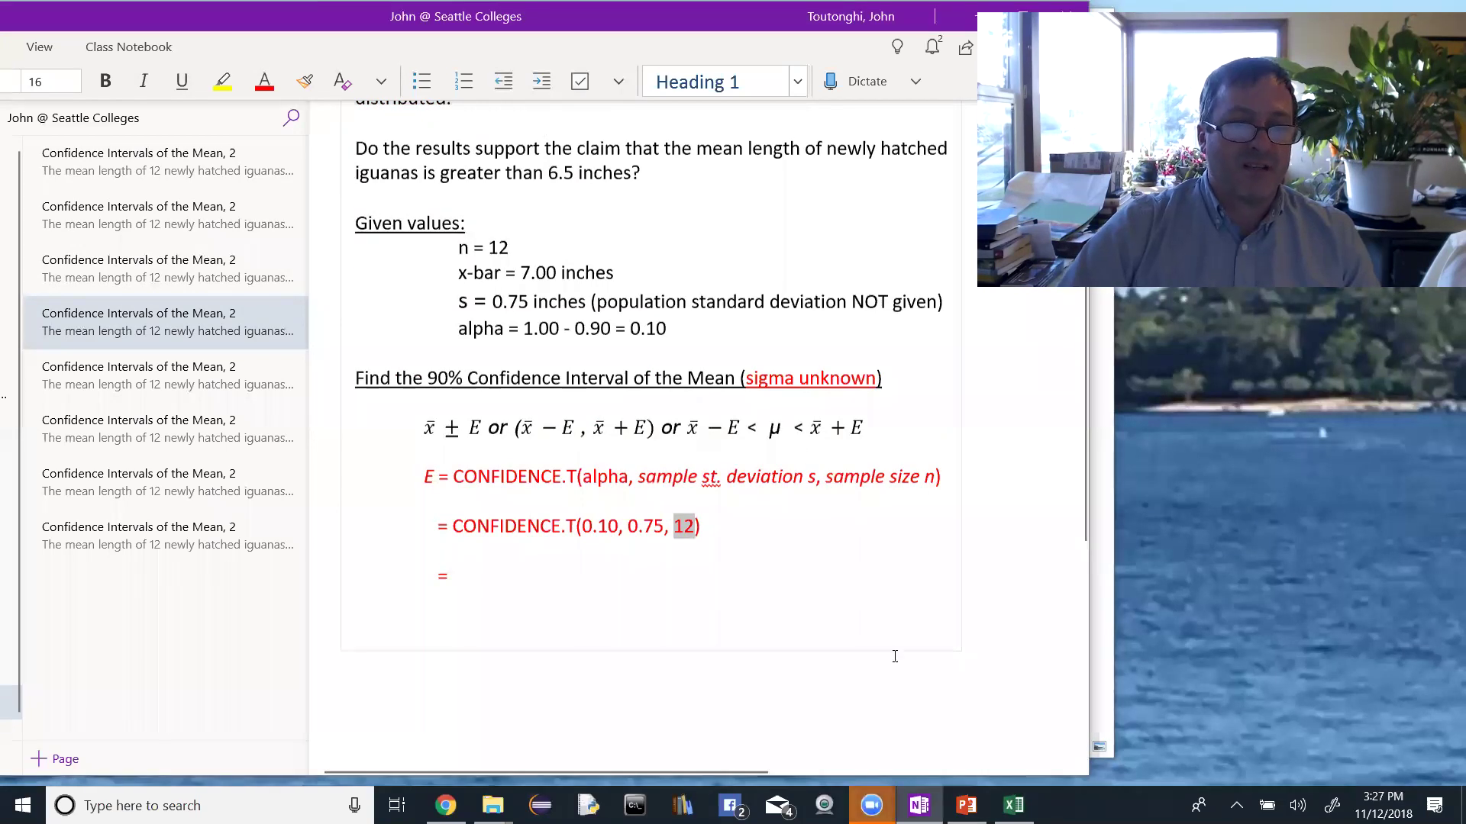
{"action": "left_click", "coordinate": [1014, 805]}
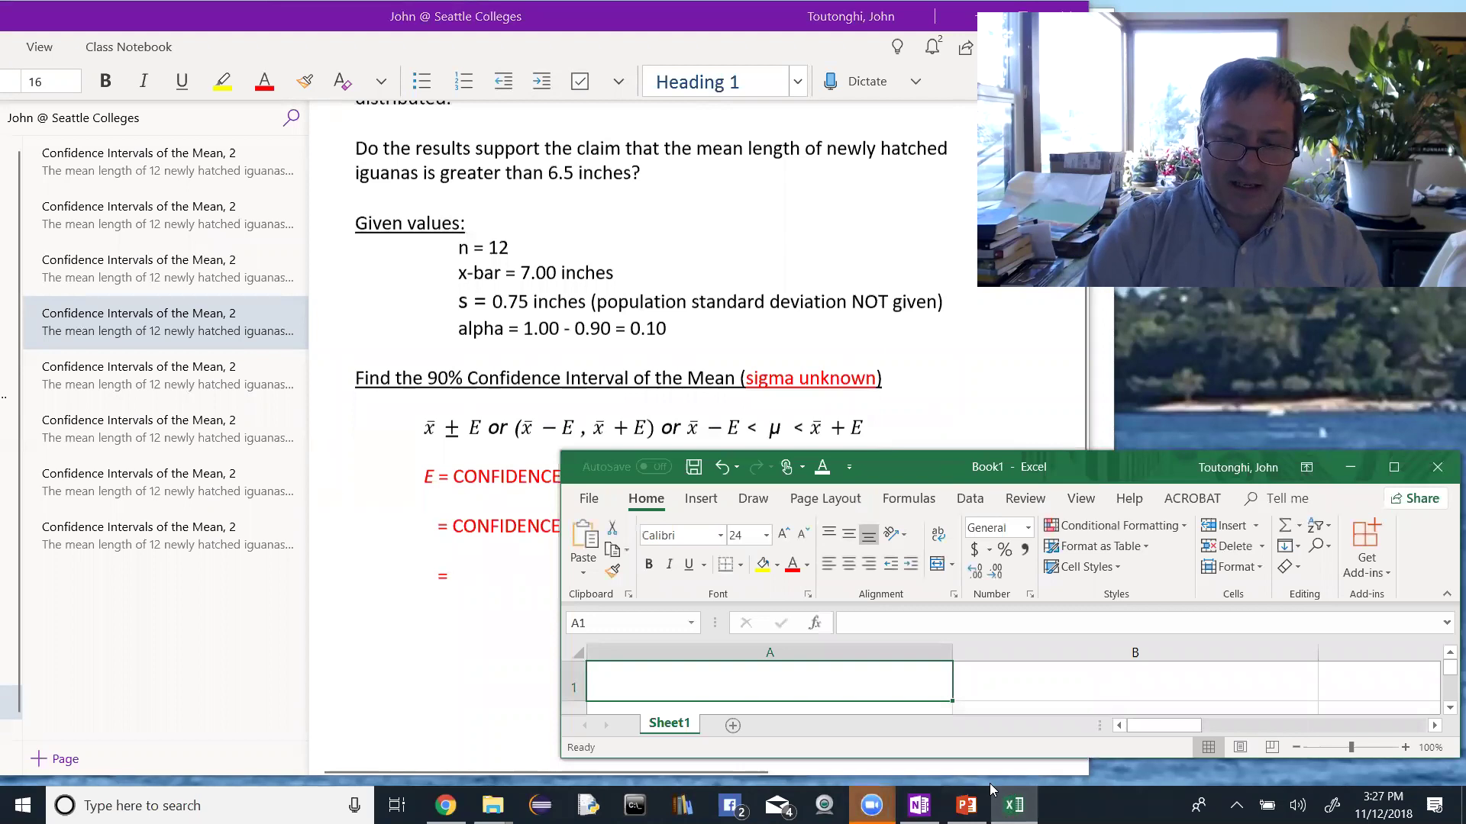
- Enter =CONFIDENCE.T(0.10, 0.75, 12) in cell A1, returning a margin of error of 0.388820469
{"action": "type", "text": "=con"}
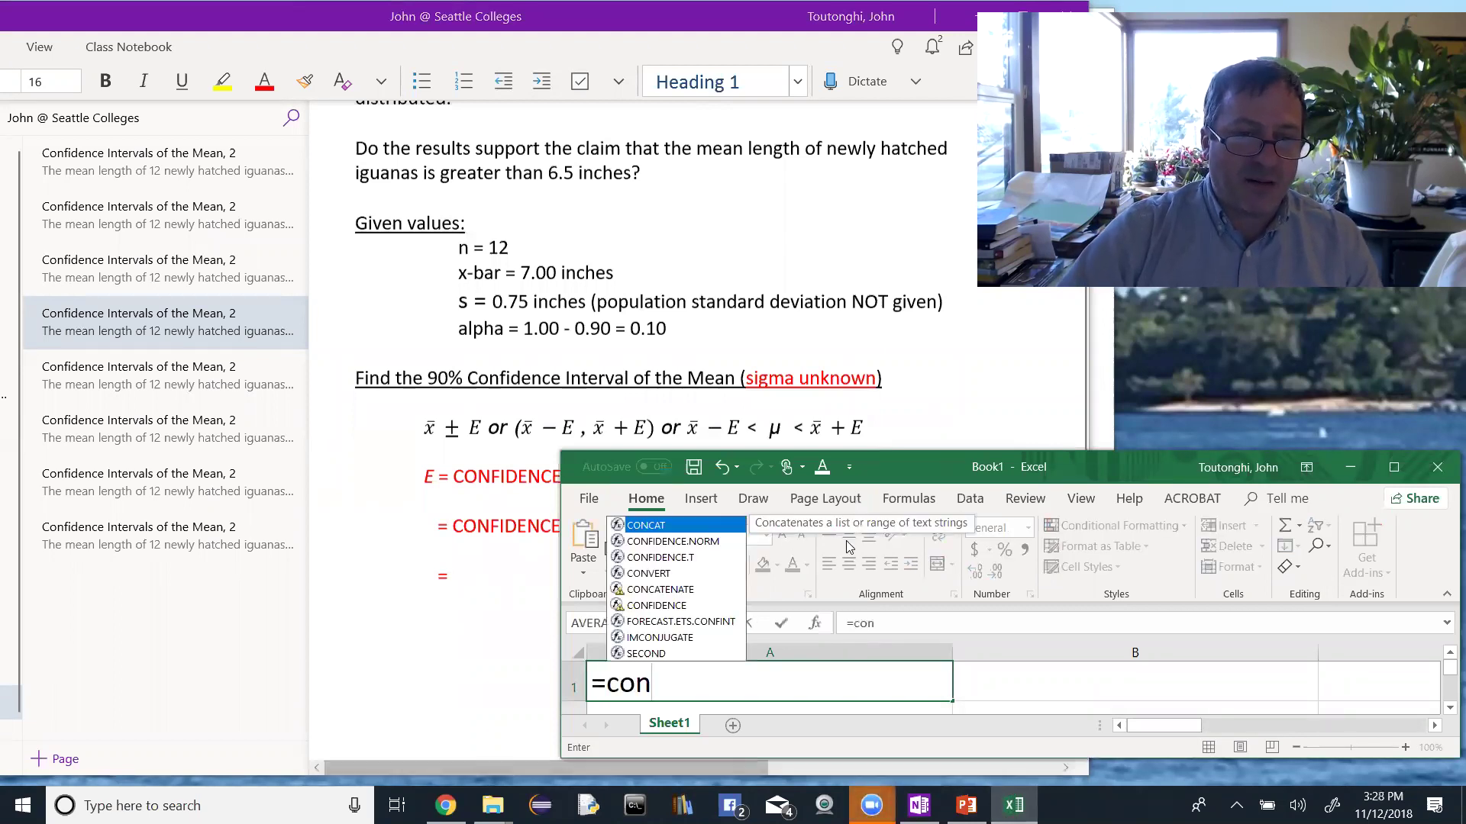
{"action": "double_click", "coordinate": [686, 559]}
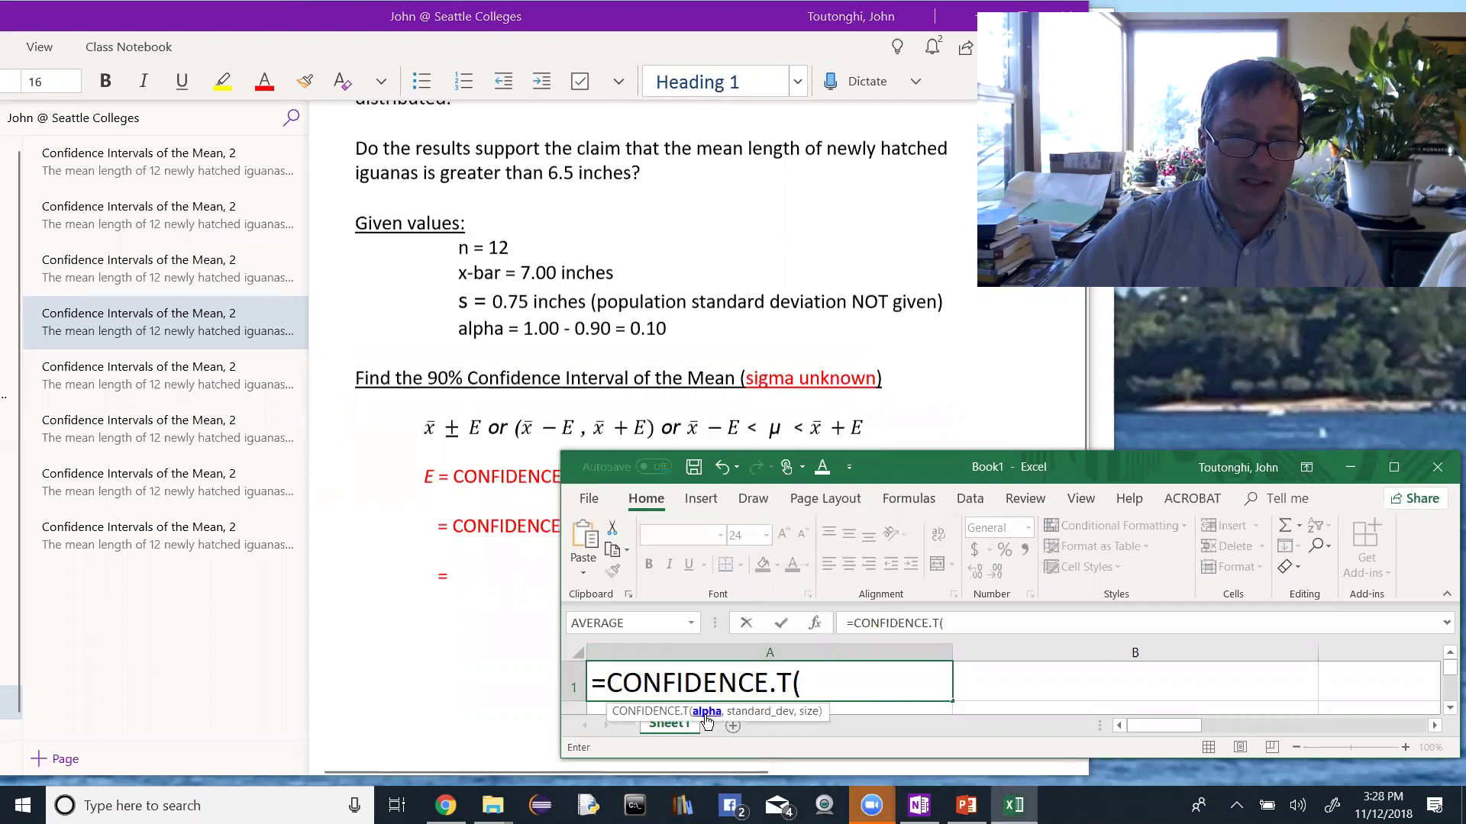
{"action": "type", "text": "0.10,"}
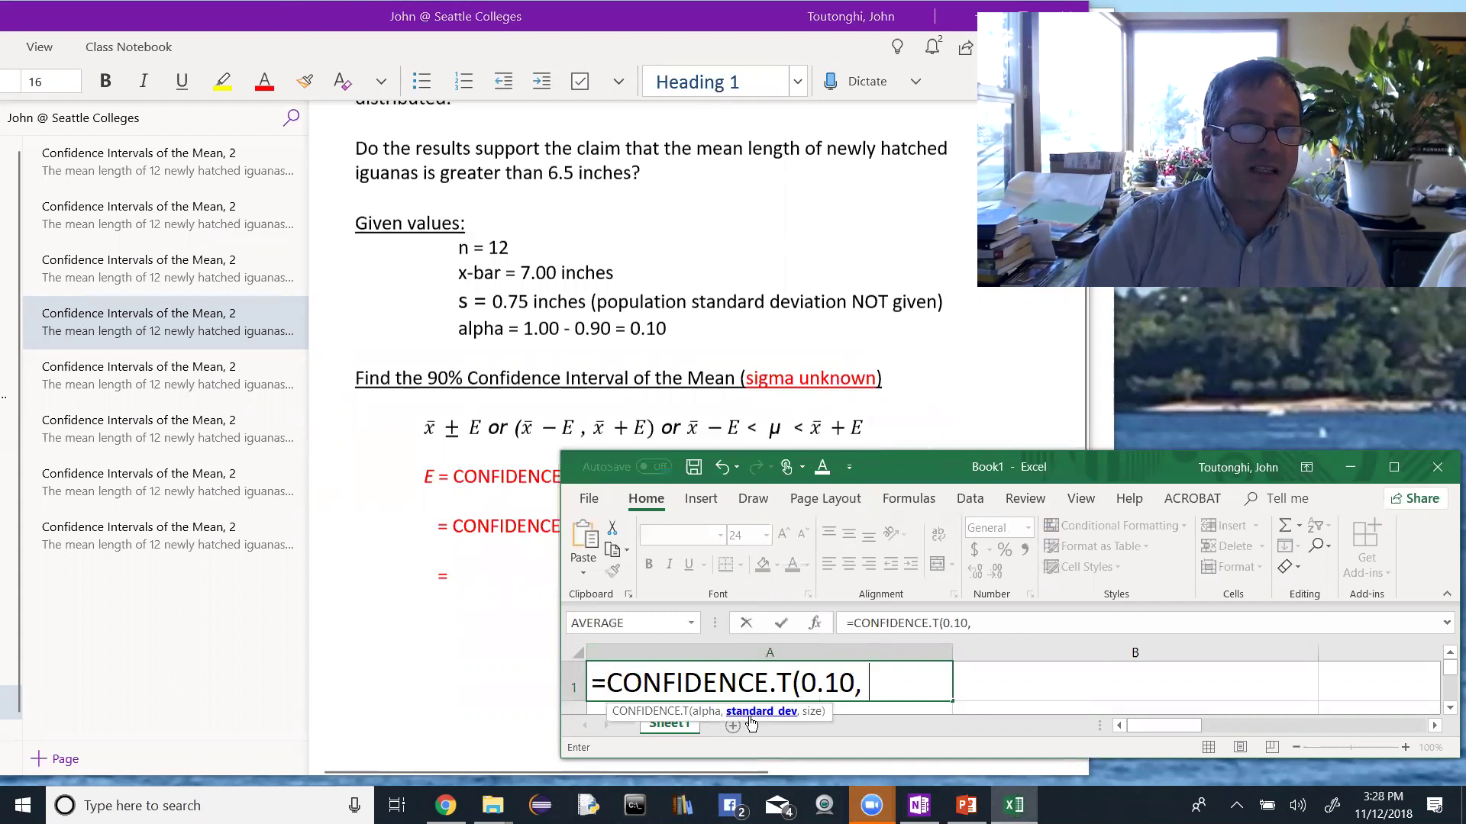
{"action": "type", "text": "0.75, "}
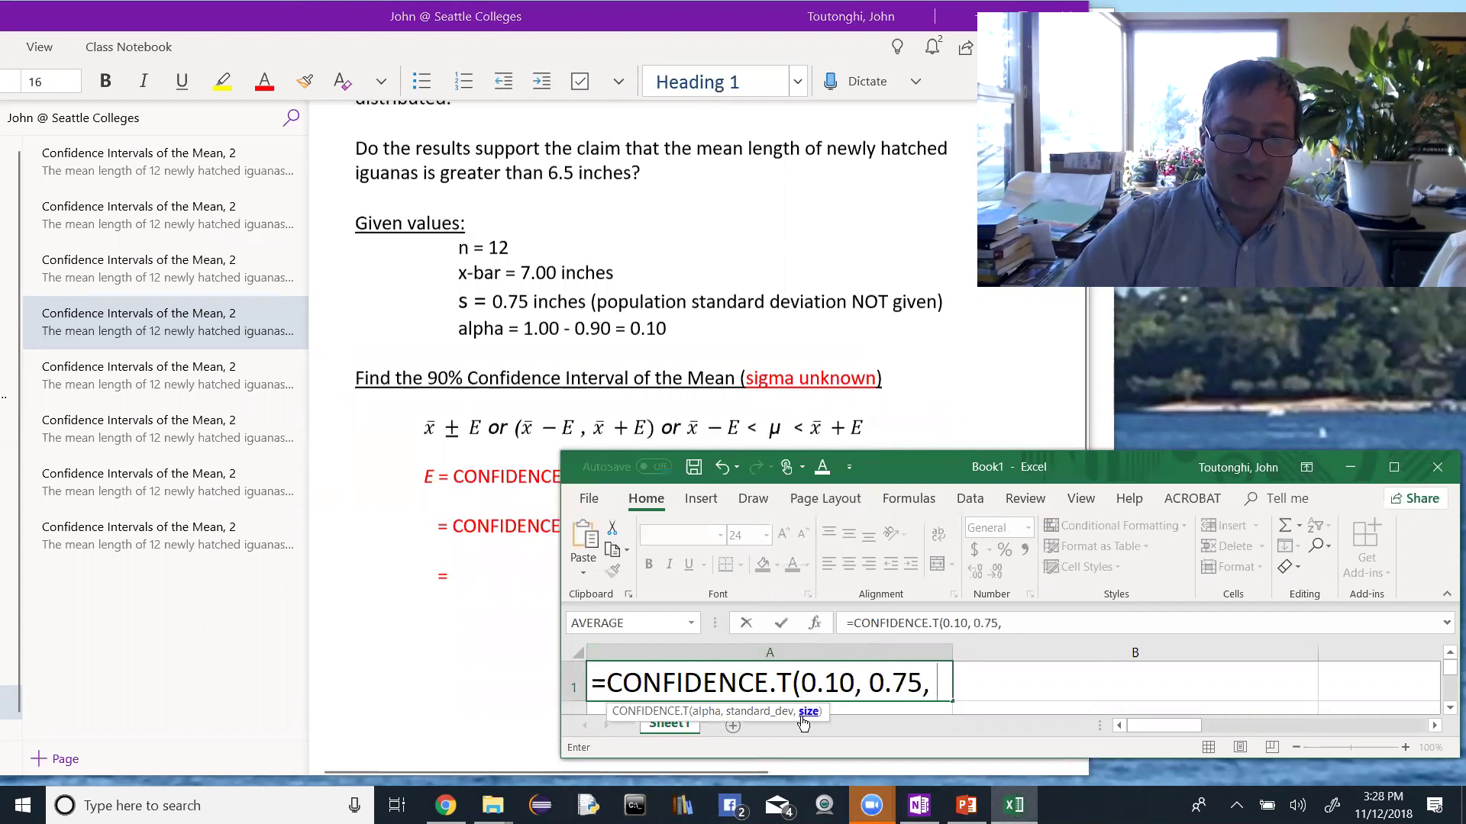
{"action": "type", "text": "12)"}
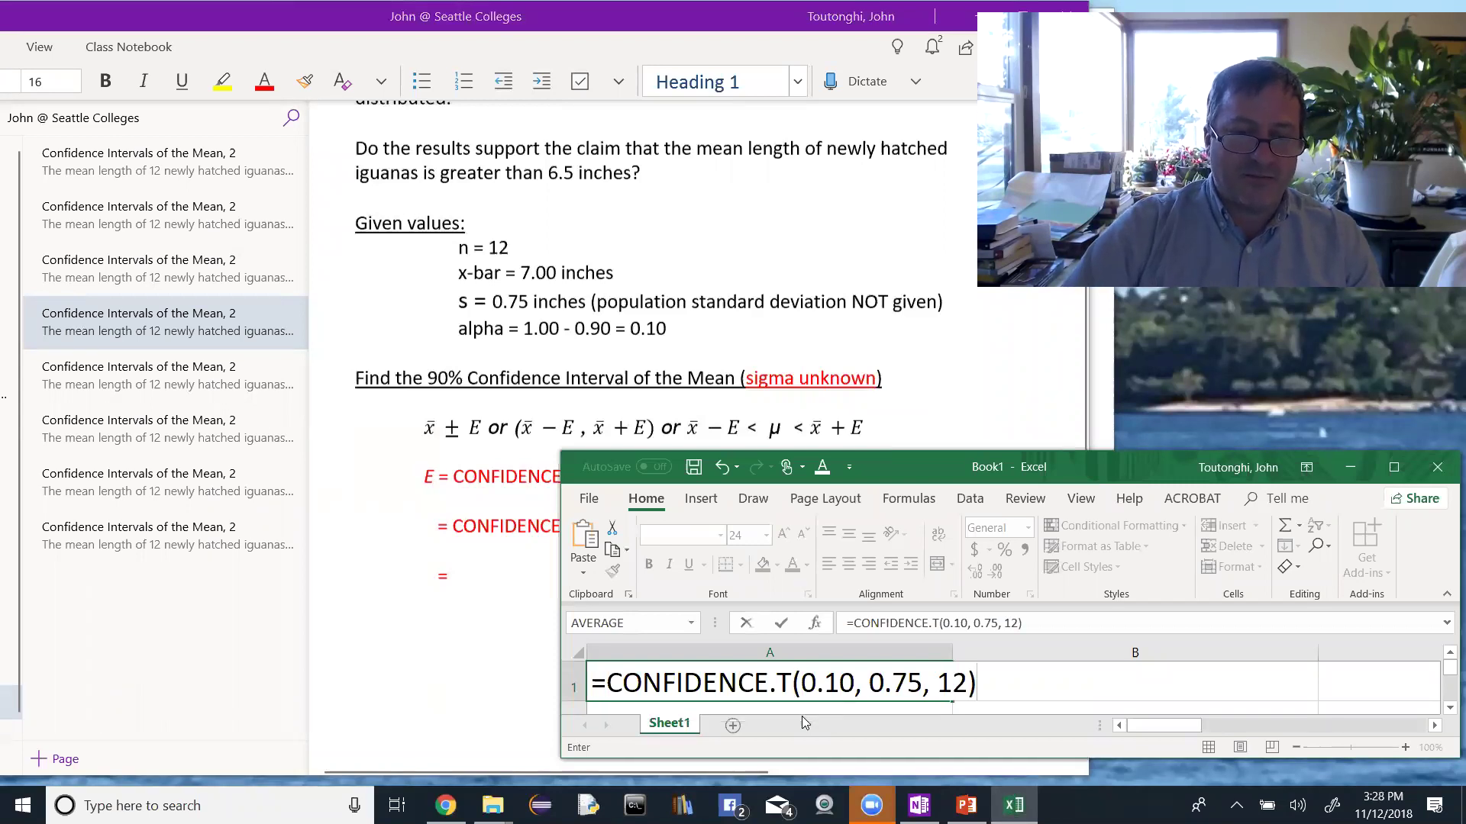
{"action": "key", "text": "ctrl+Return"}
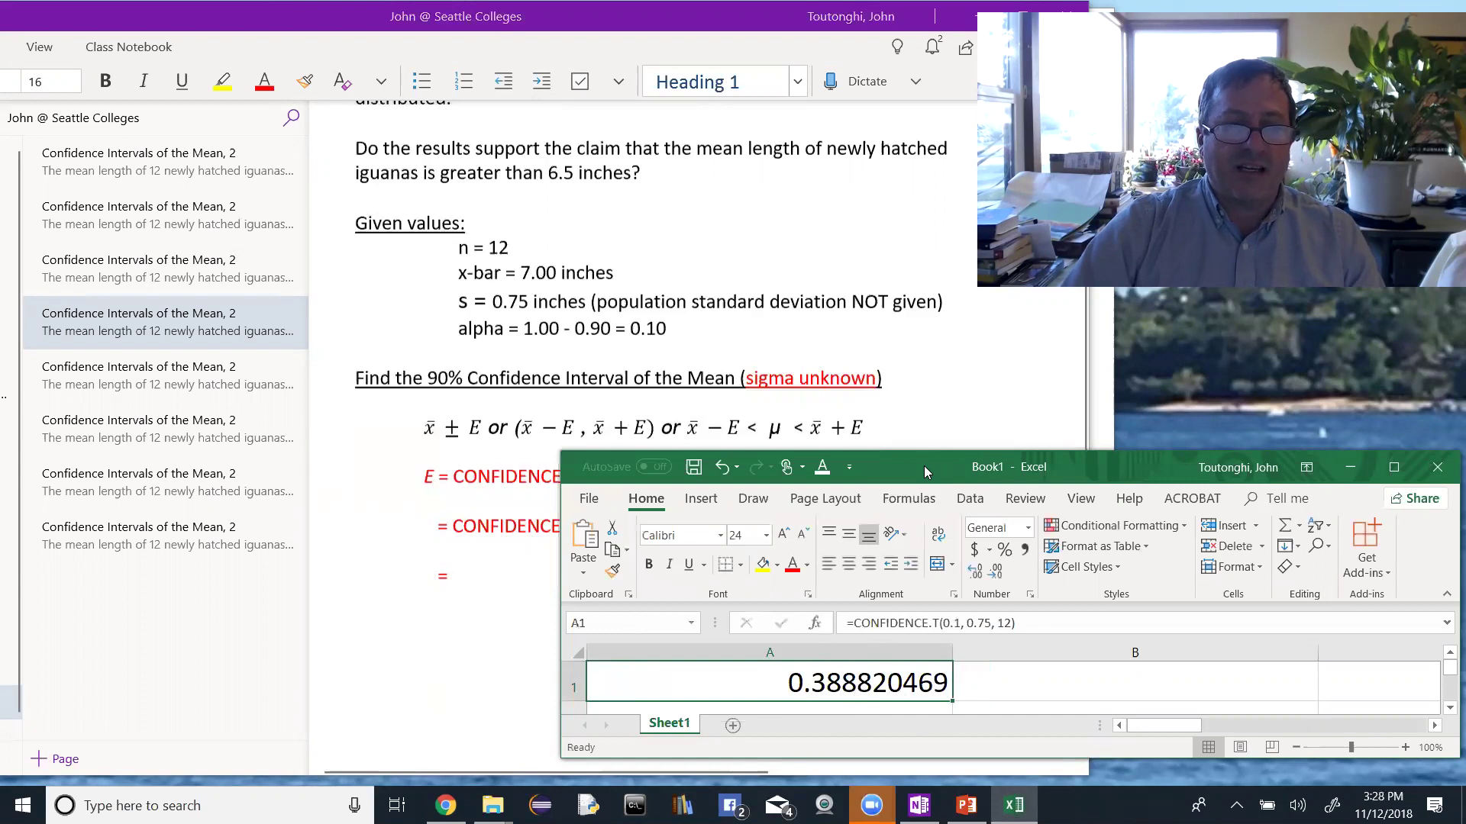
{"action": "left_click_drag", "start_coordinate": [923, 466], "coordinate": [924, 470]}
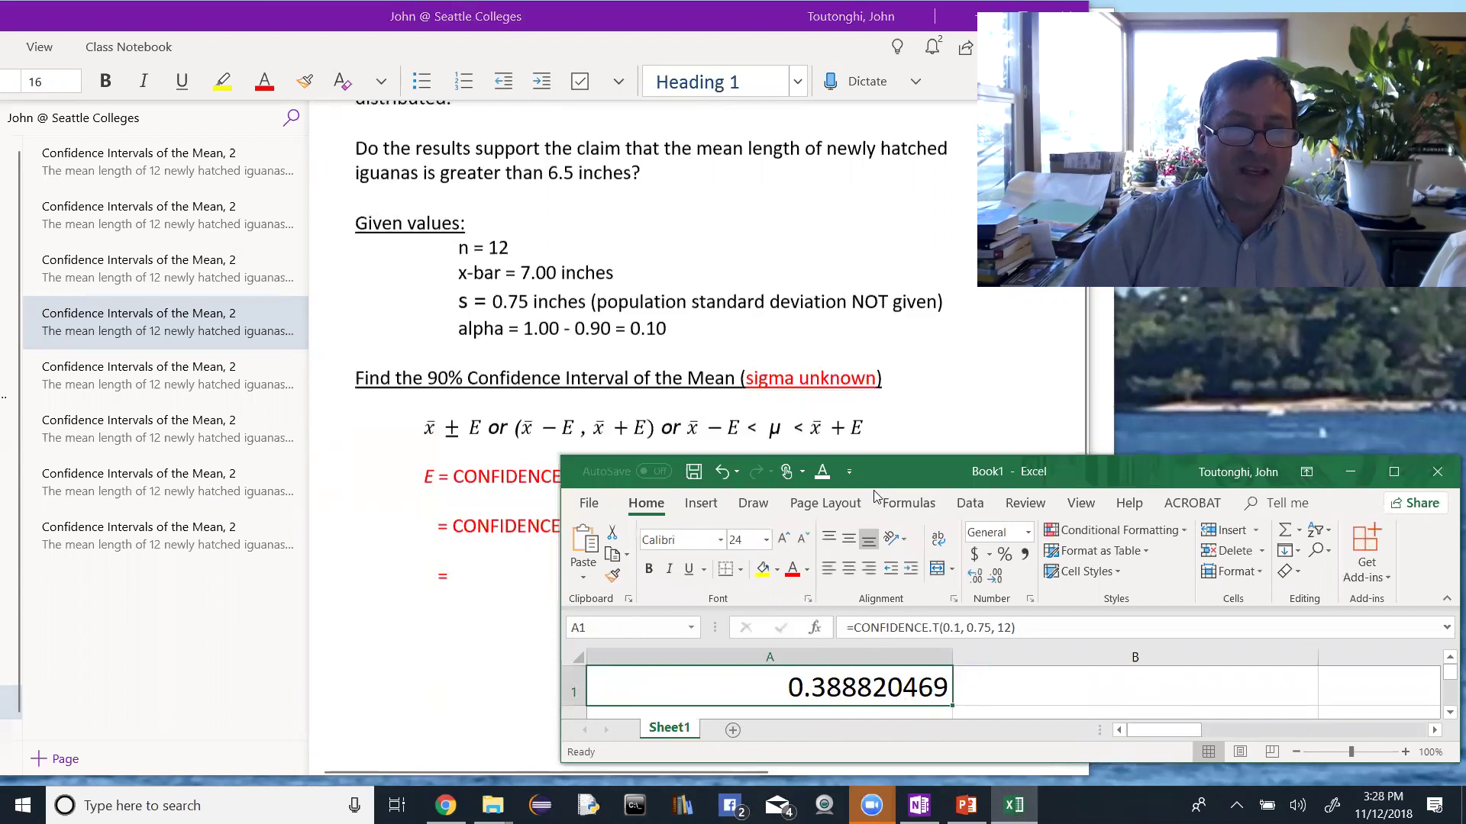
- Complete the line as E = 0.39 (round to same number of decimal places as stats)
{"action": "left_click", "coordinate": [476, 575]}
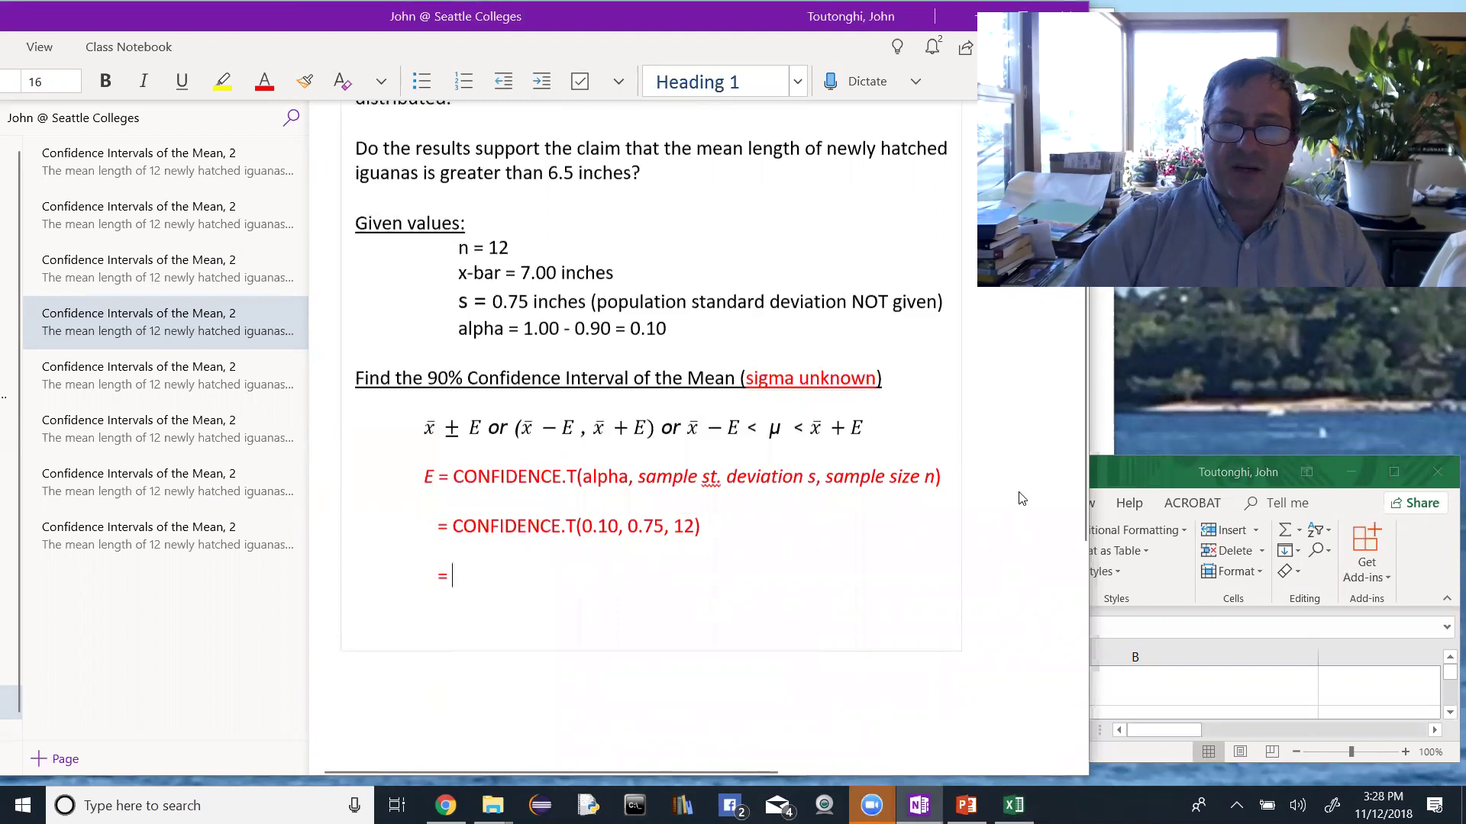
{"action": "left_click", "coordinate": [1125, 481]}
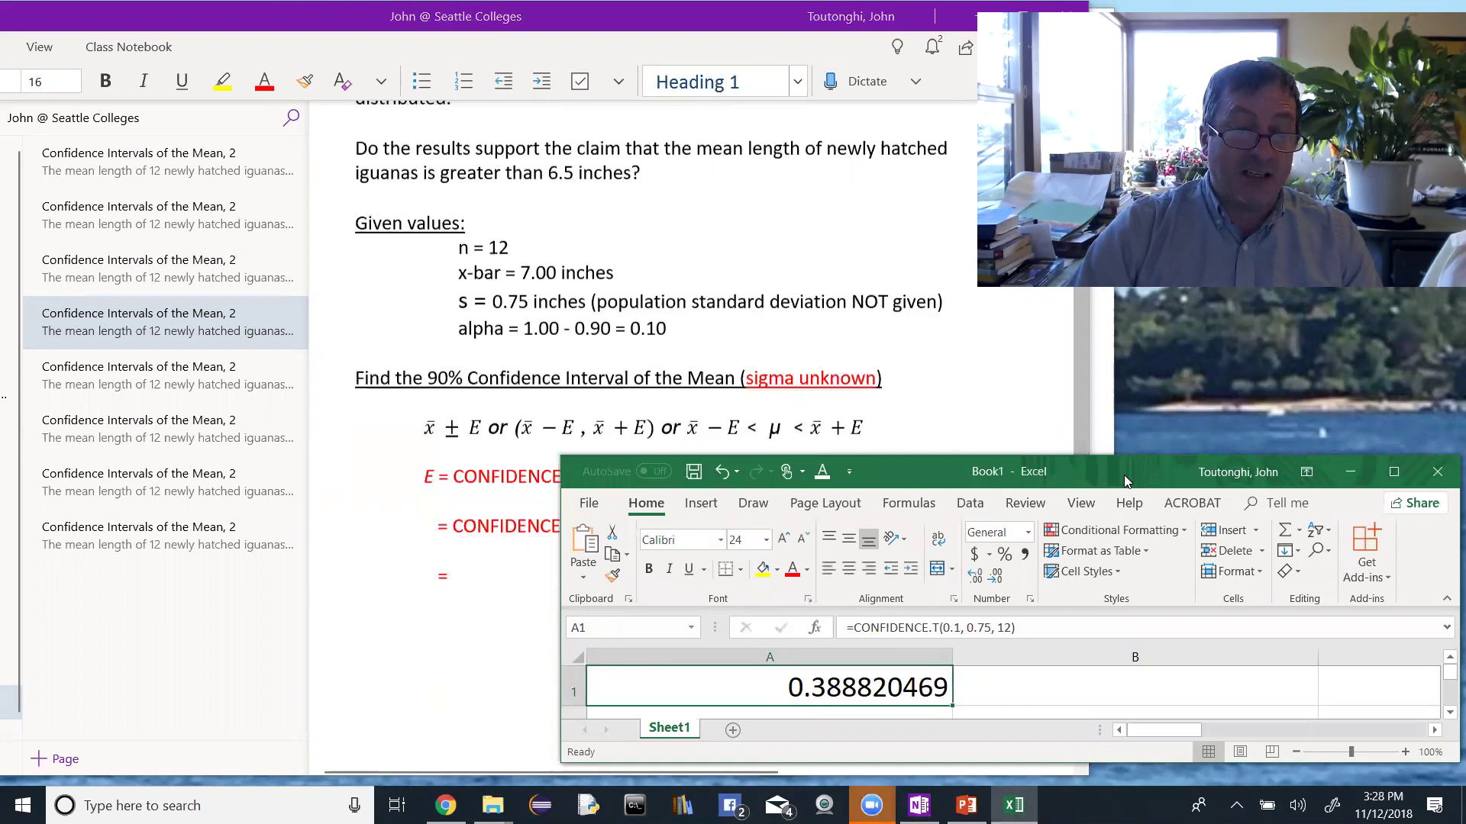
{"action": "left_click_drag", "start_coordinate": [611, 471], "coordinate": [593, 588]}
{"action": "left_click", "coordinate": [477, 577]}
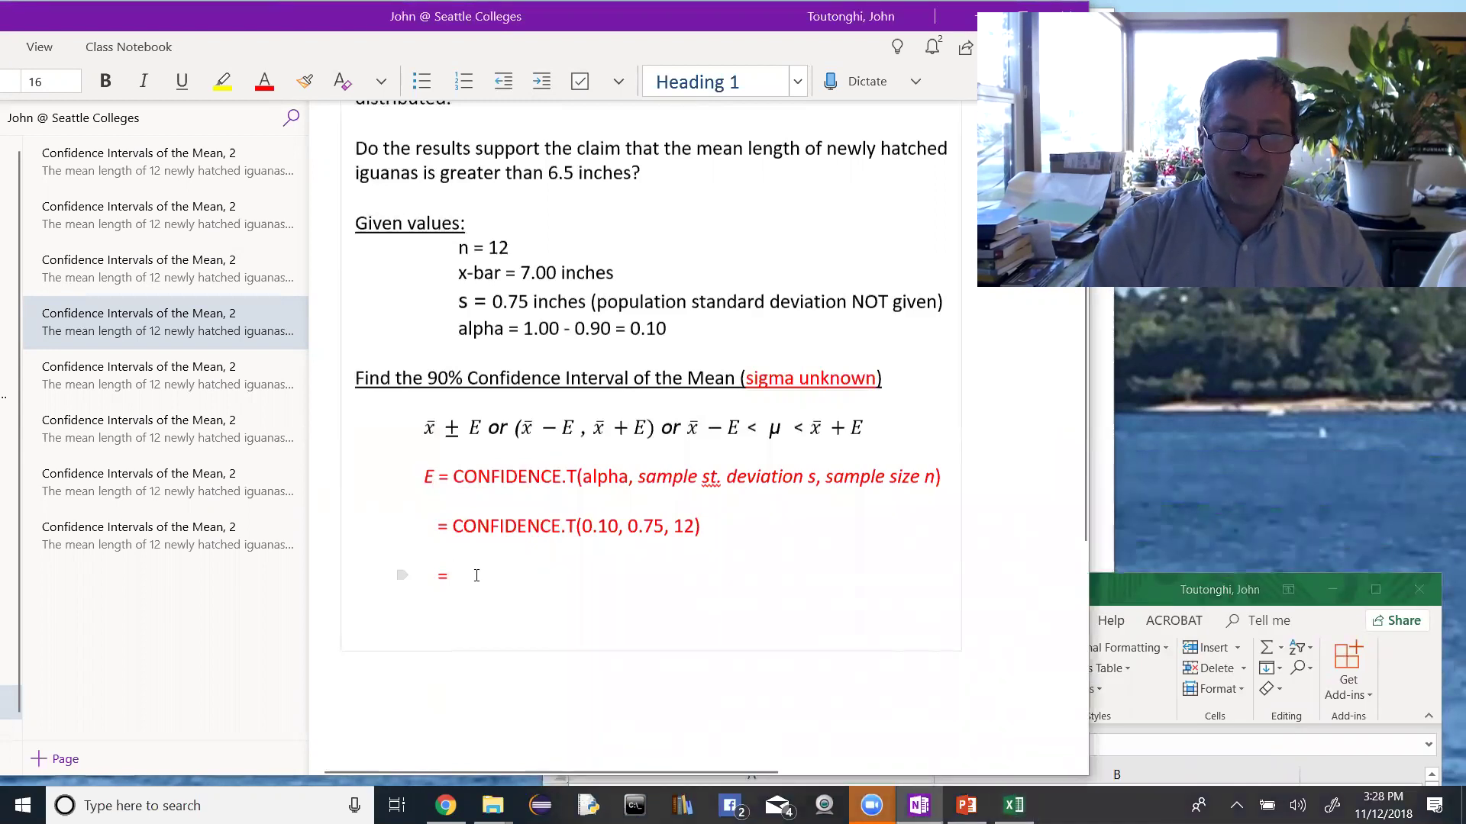
{"action": "type", "text": "0"}
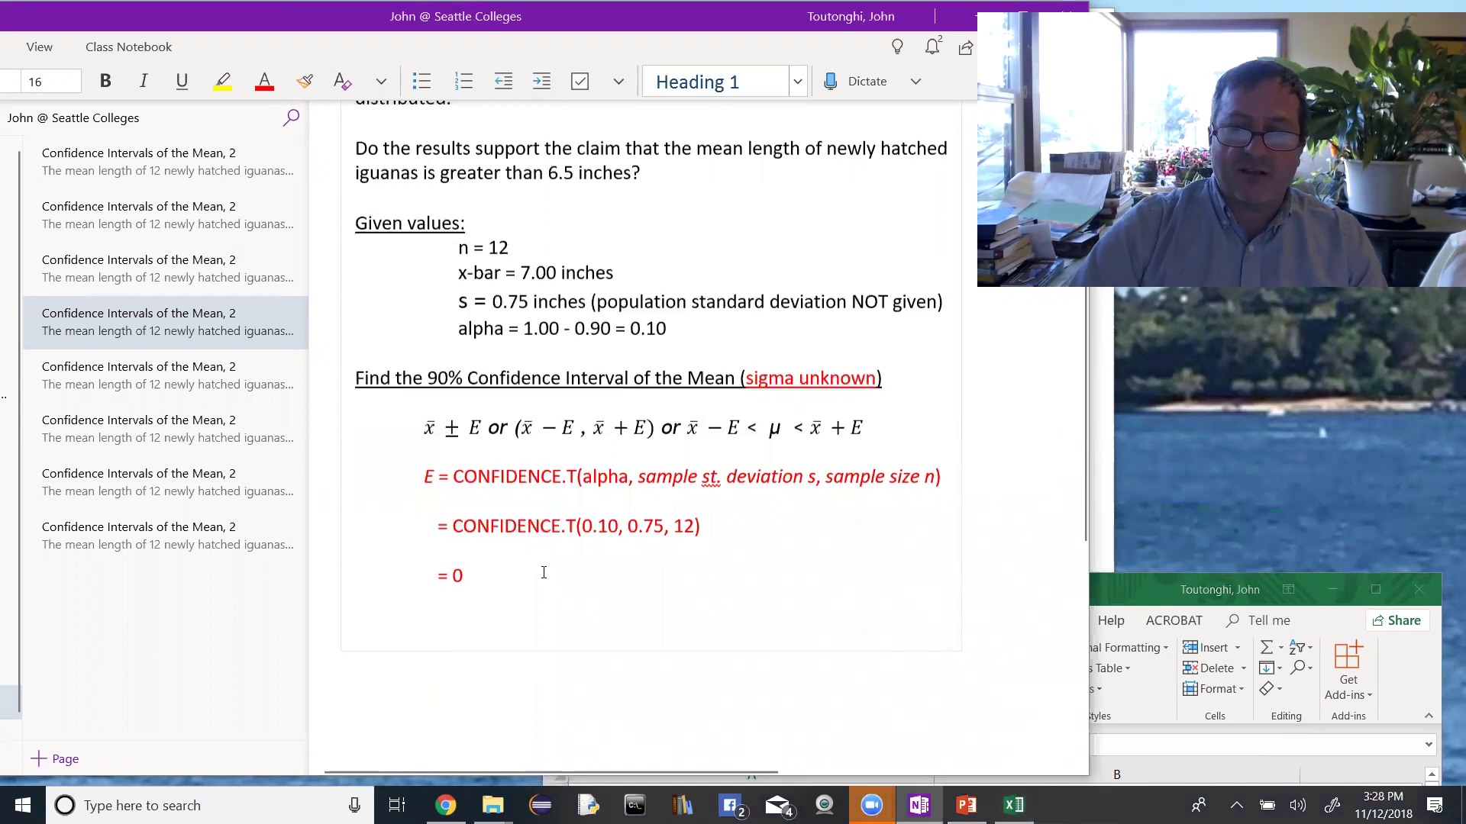
{"action": "left_click", "coordinate": [1153, 586]}
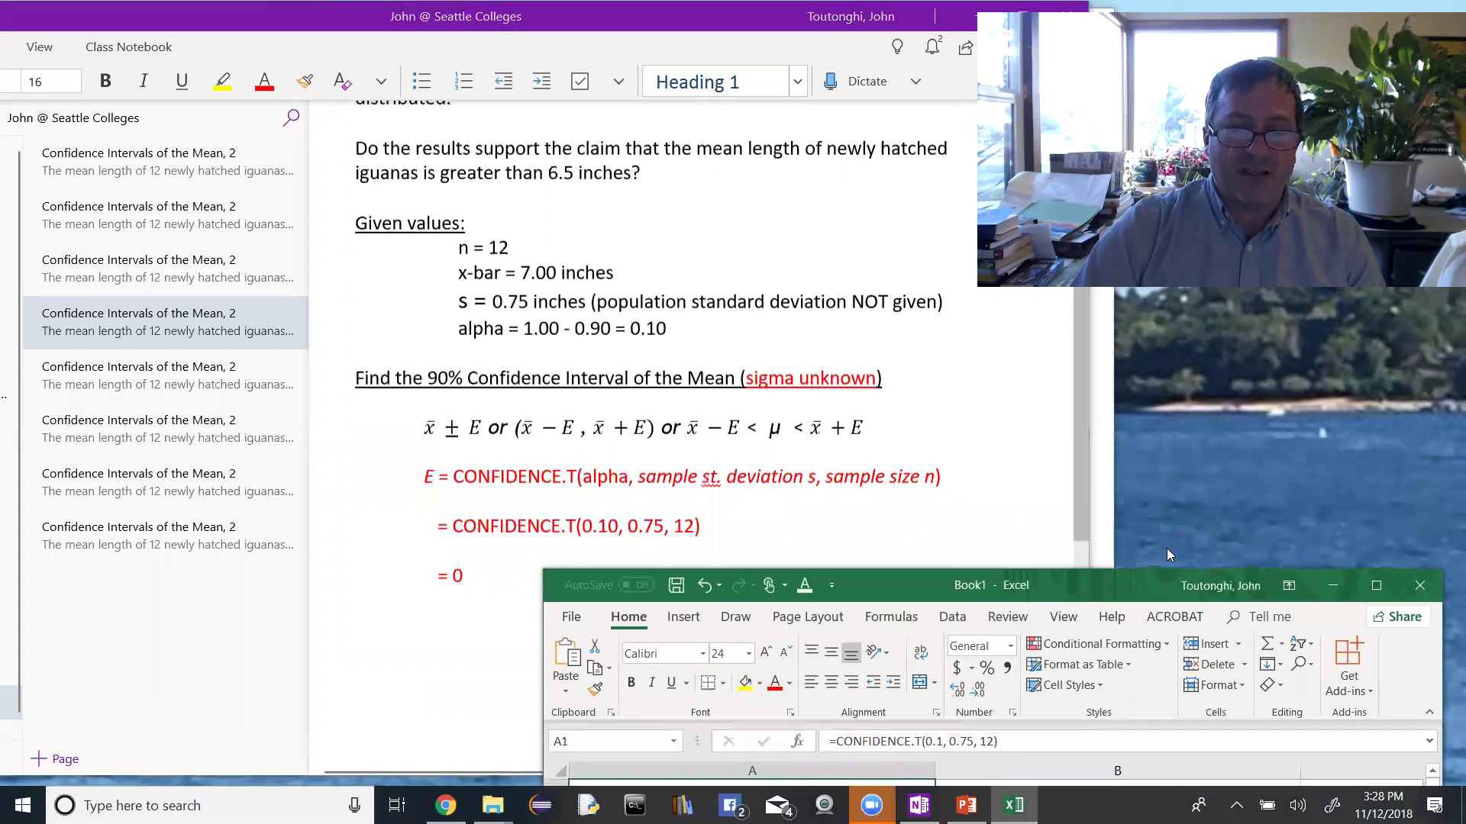
{"action": "left_click_drag", "start_coordinate": [897, 573], "coordinate": [917, 600]}
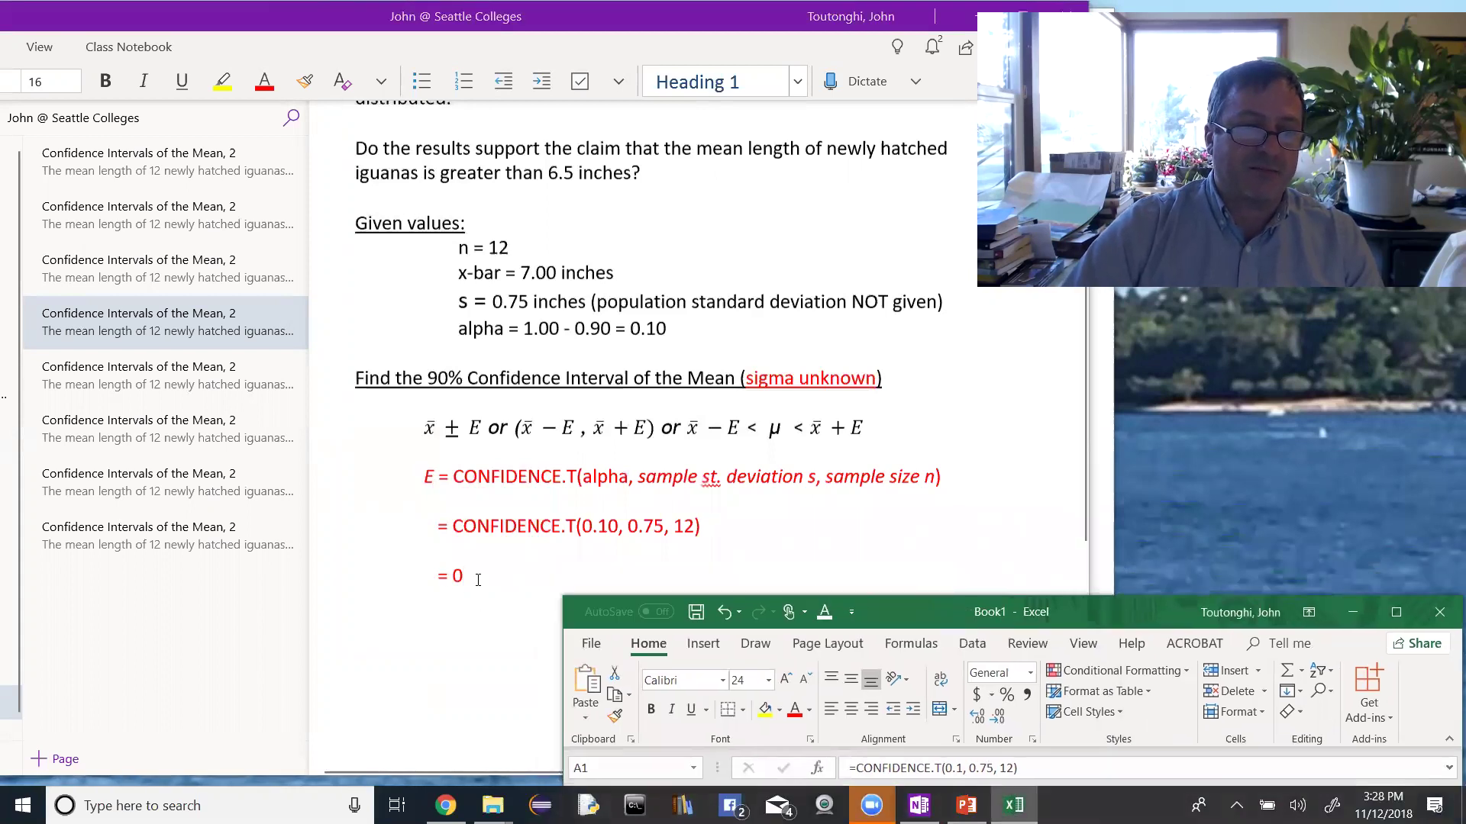
{"action": "left_click", "coordinate": [477, 580]}
{"action": "type", "text": ".39"}
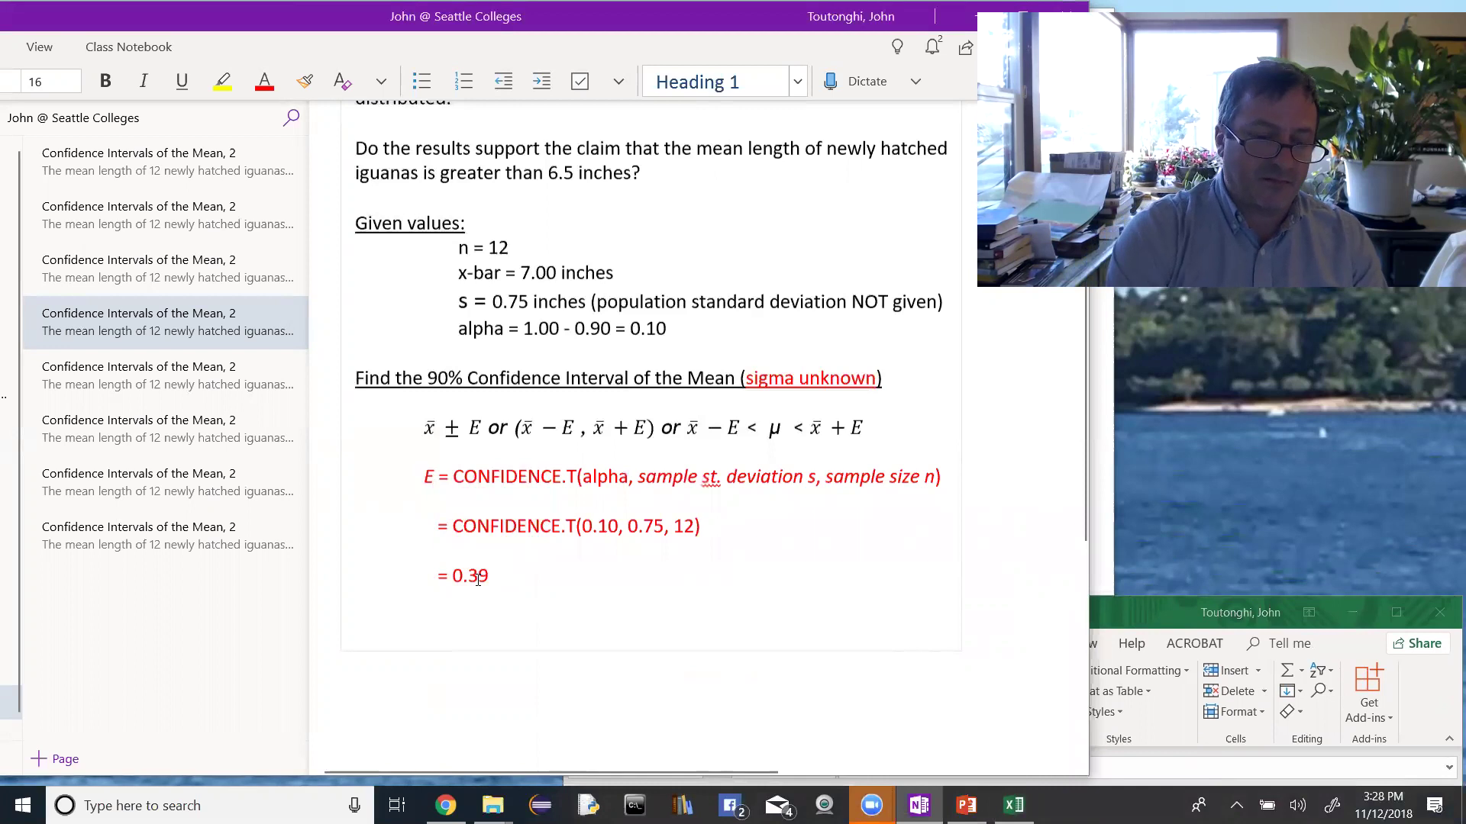
{"action": "type", "text": " (round to sam"}
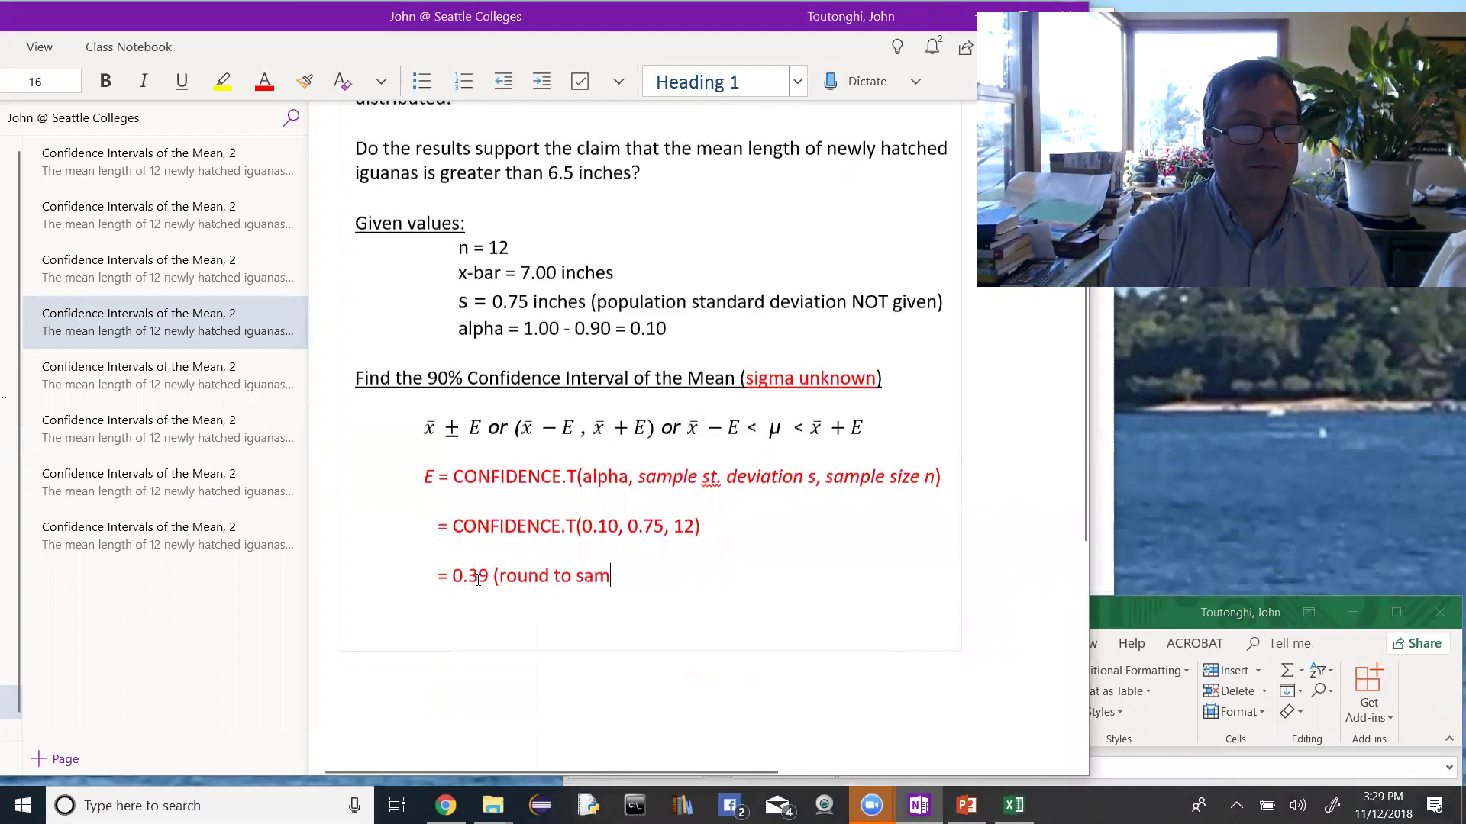
{"action": "type", "text": "e number of de"}
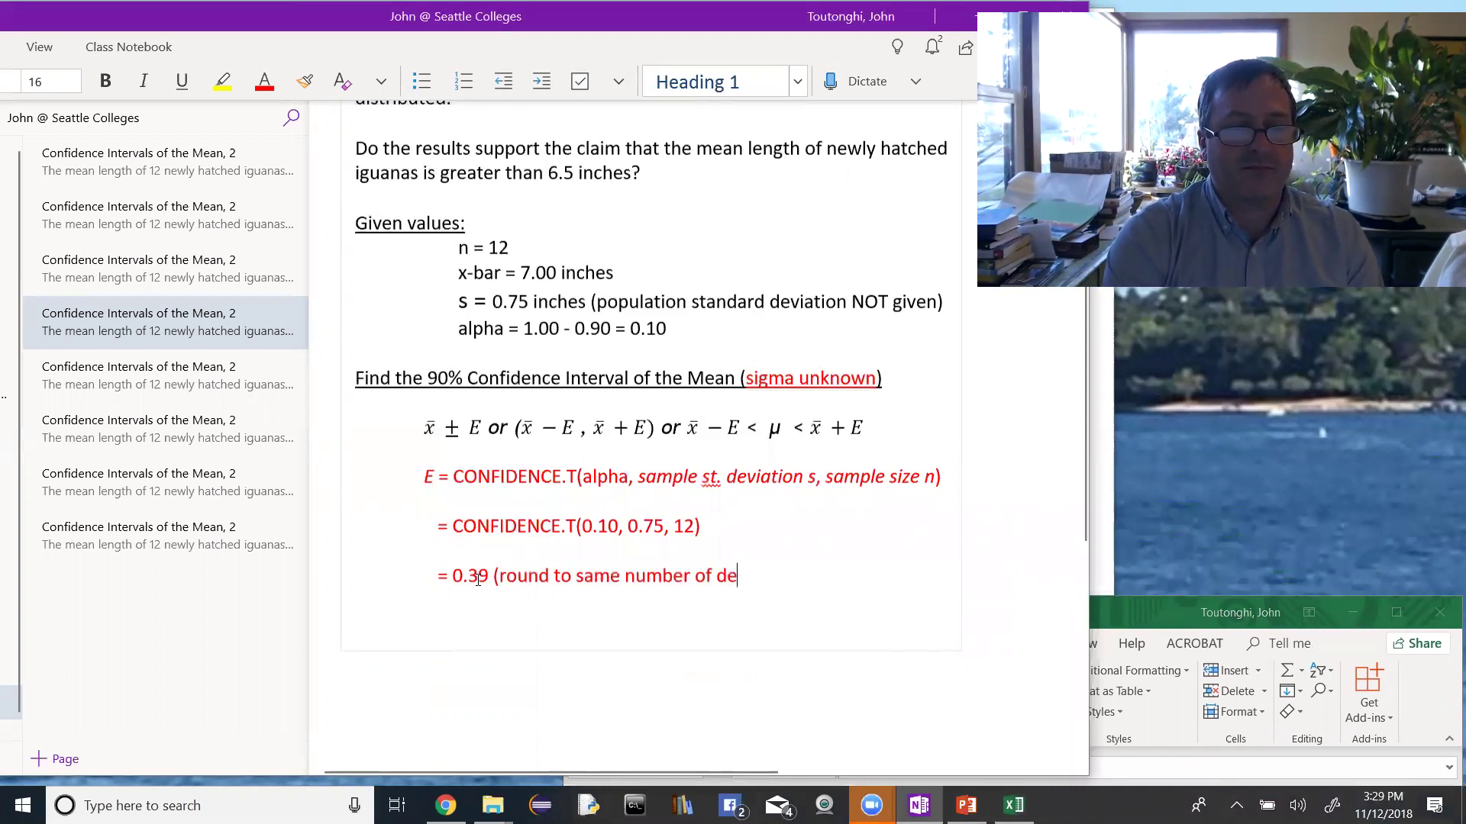
{"action": "type", "text": "cimal places as s"}
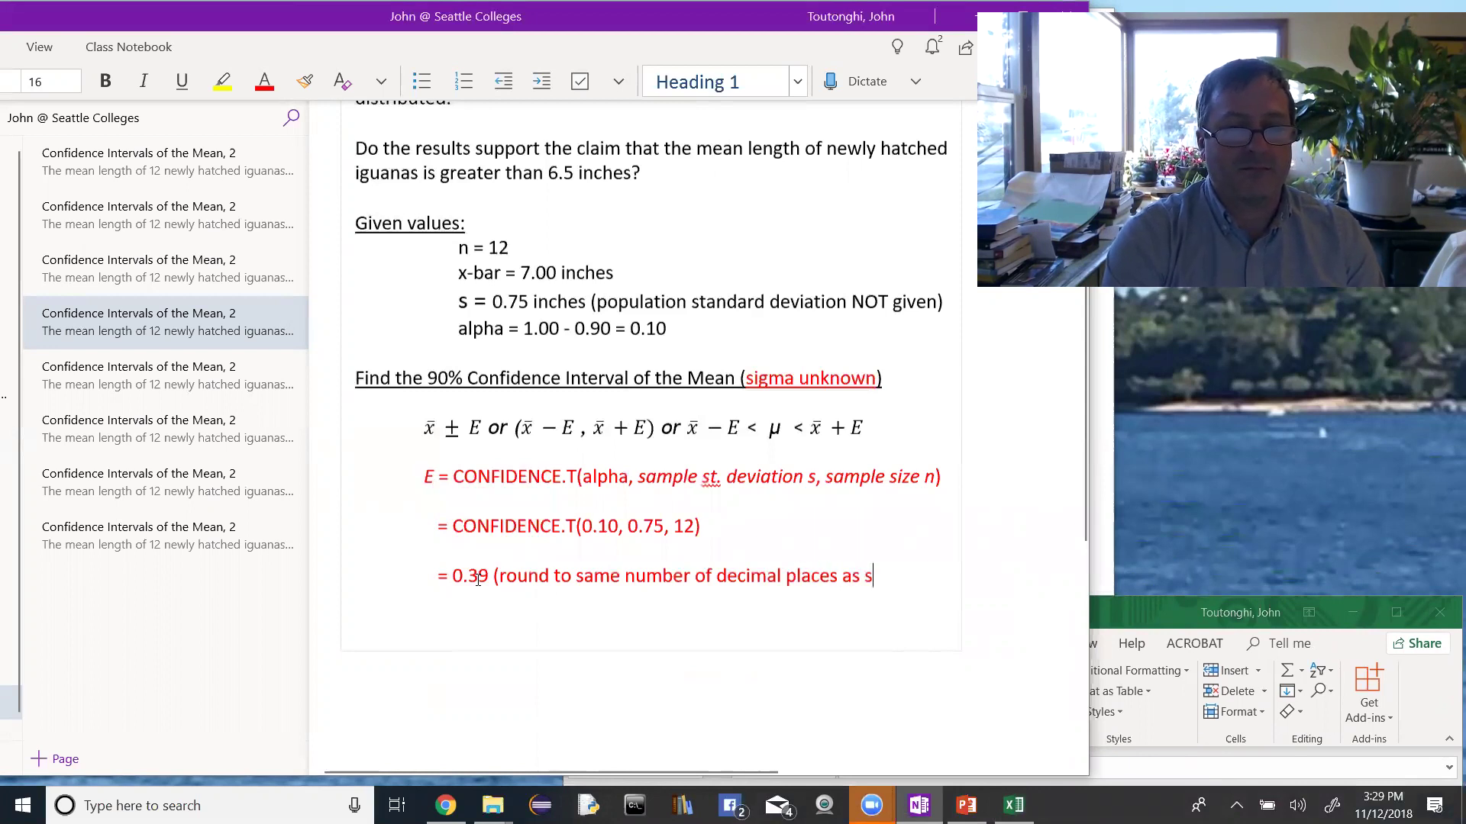
{"action": "type", "text": "tats)."}
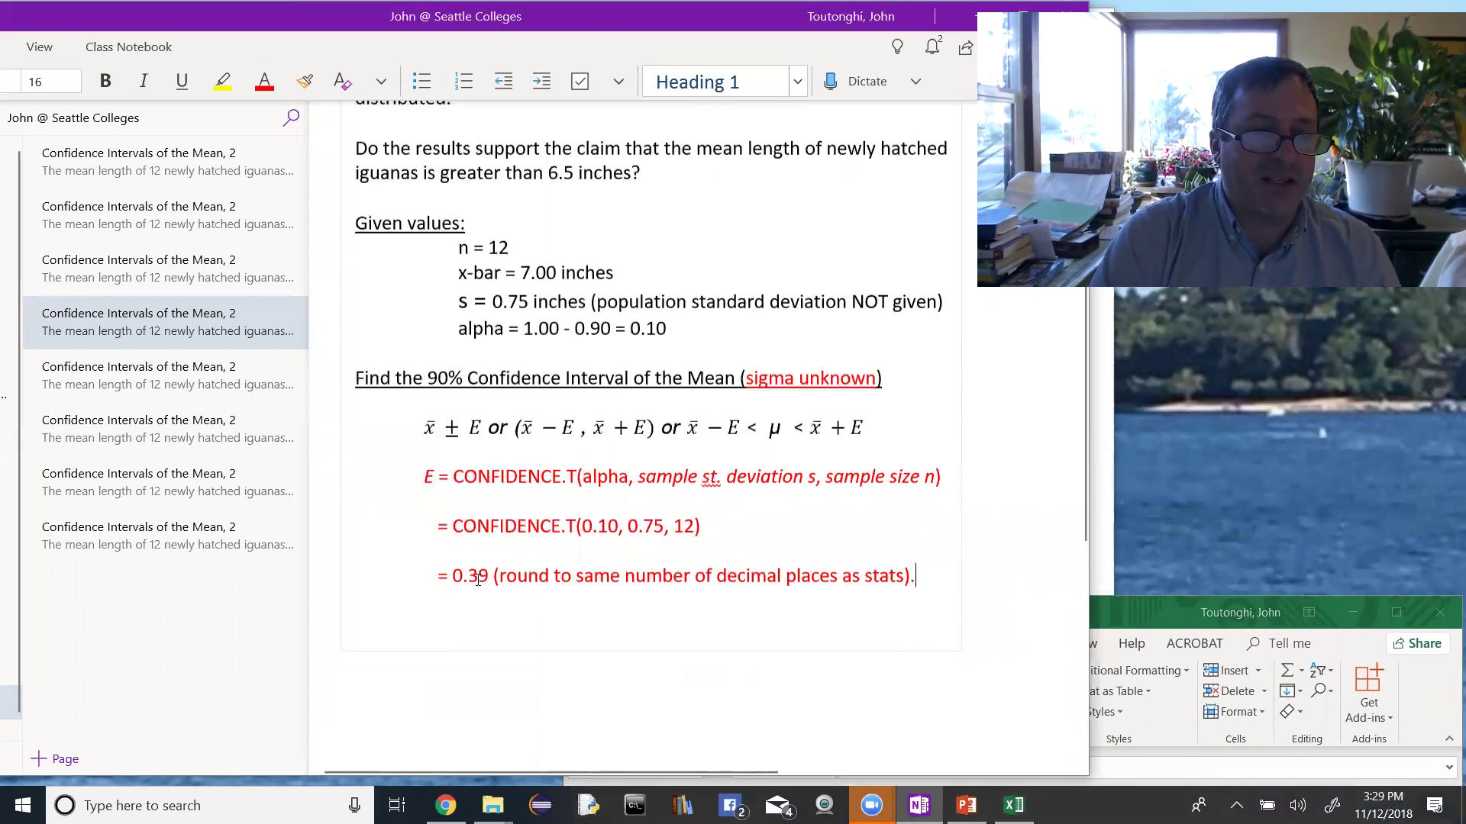
{"action": "left_click_drag", "start_coordinate": [490, 577], "coordinate": [456, 576]}
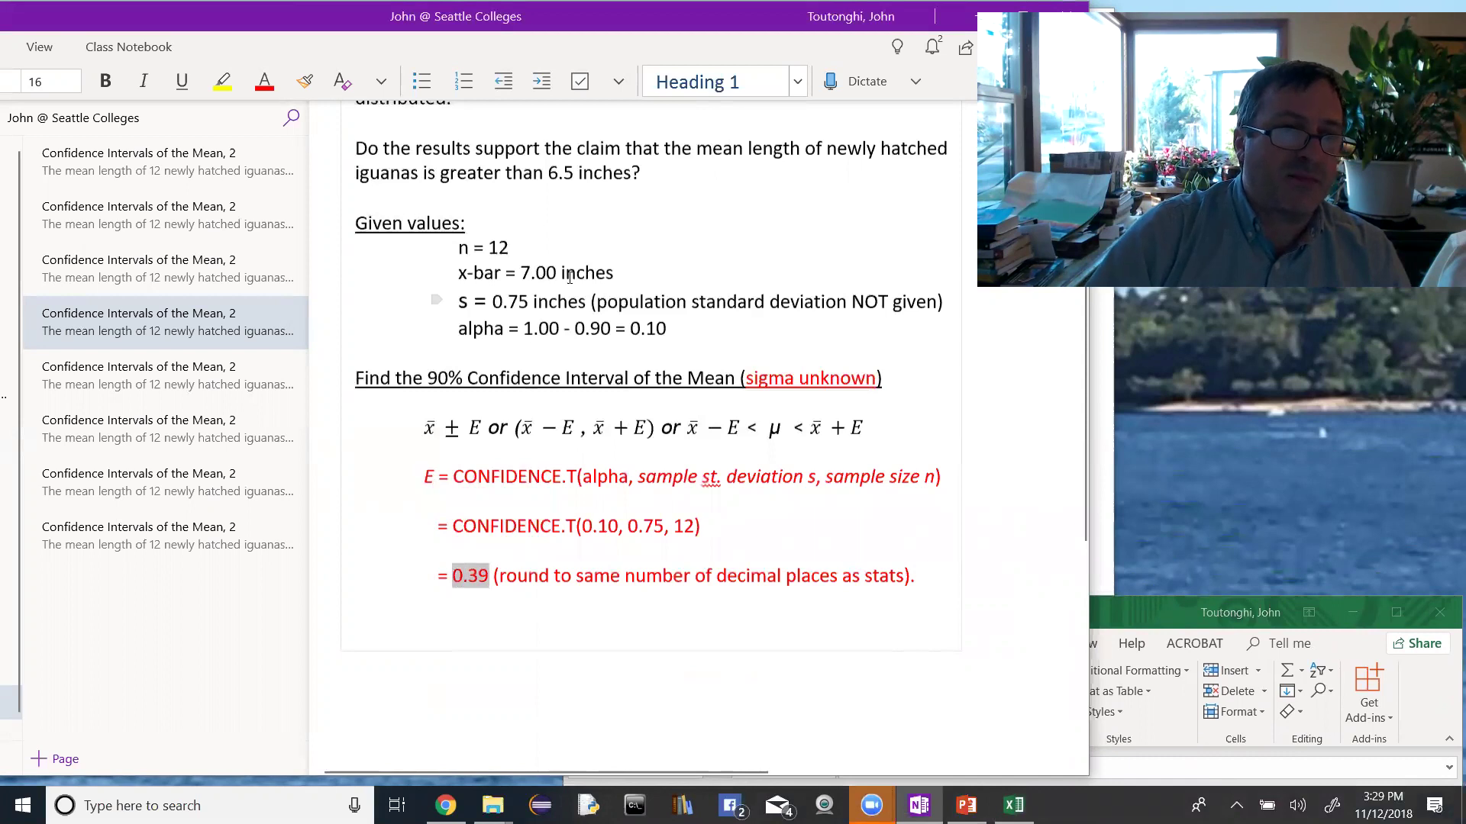
{"action": "left_click_drag", "start_coordinate": [558, 272], "coordinate": [522, 268]}
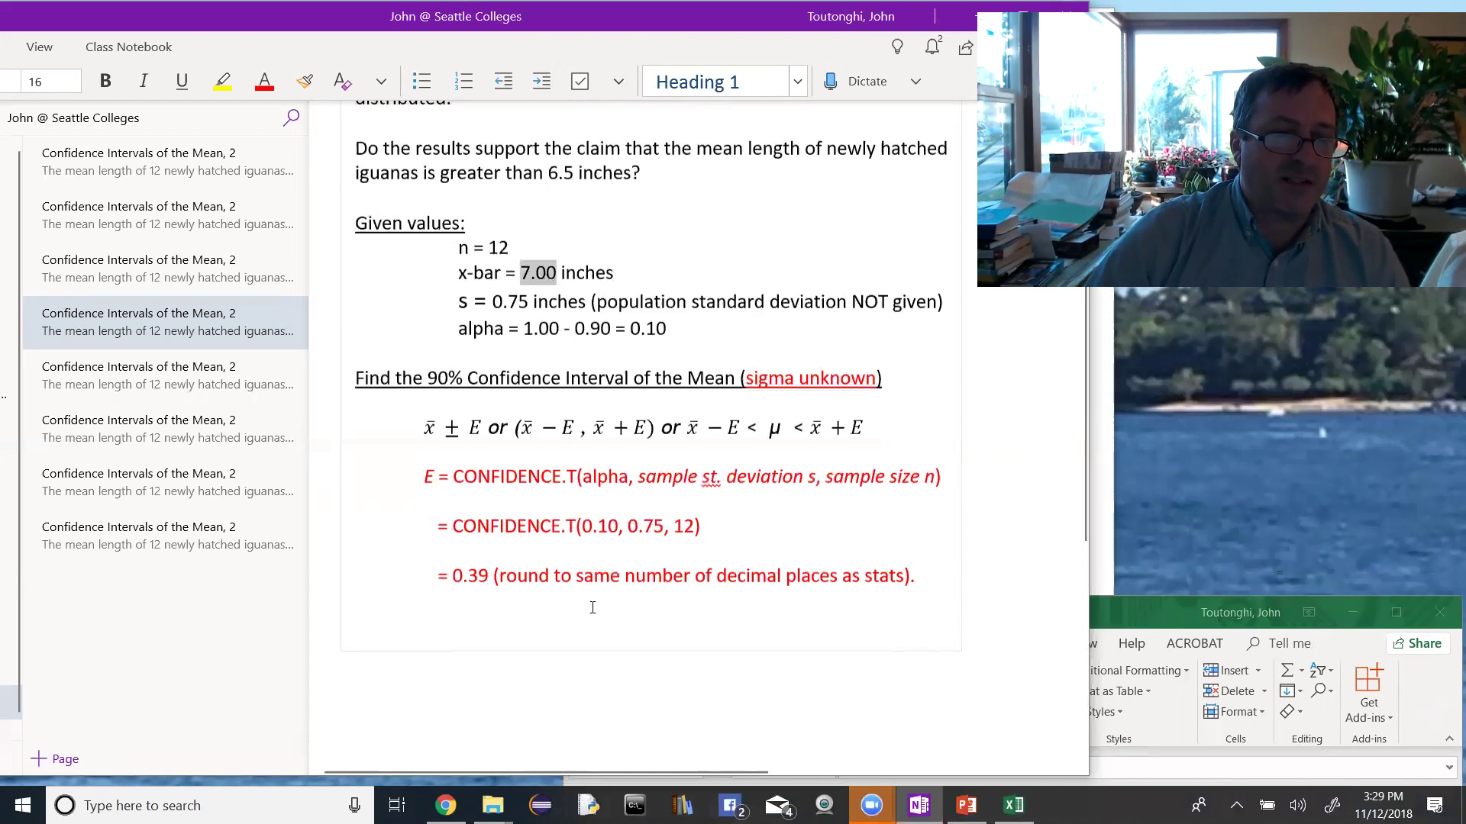
{"action": "left_click", "coordinate": [220, 385]}
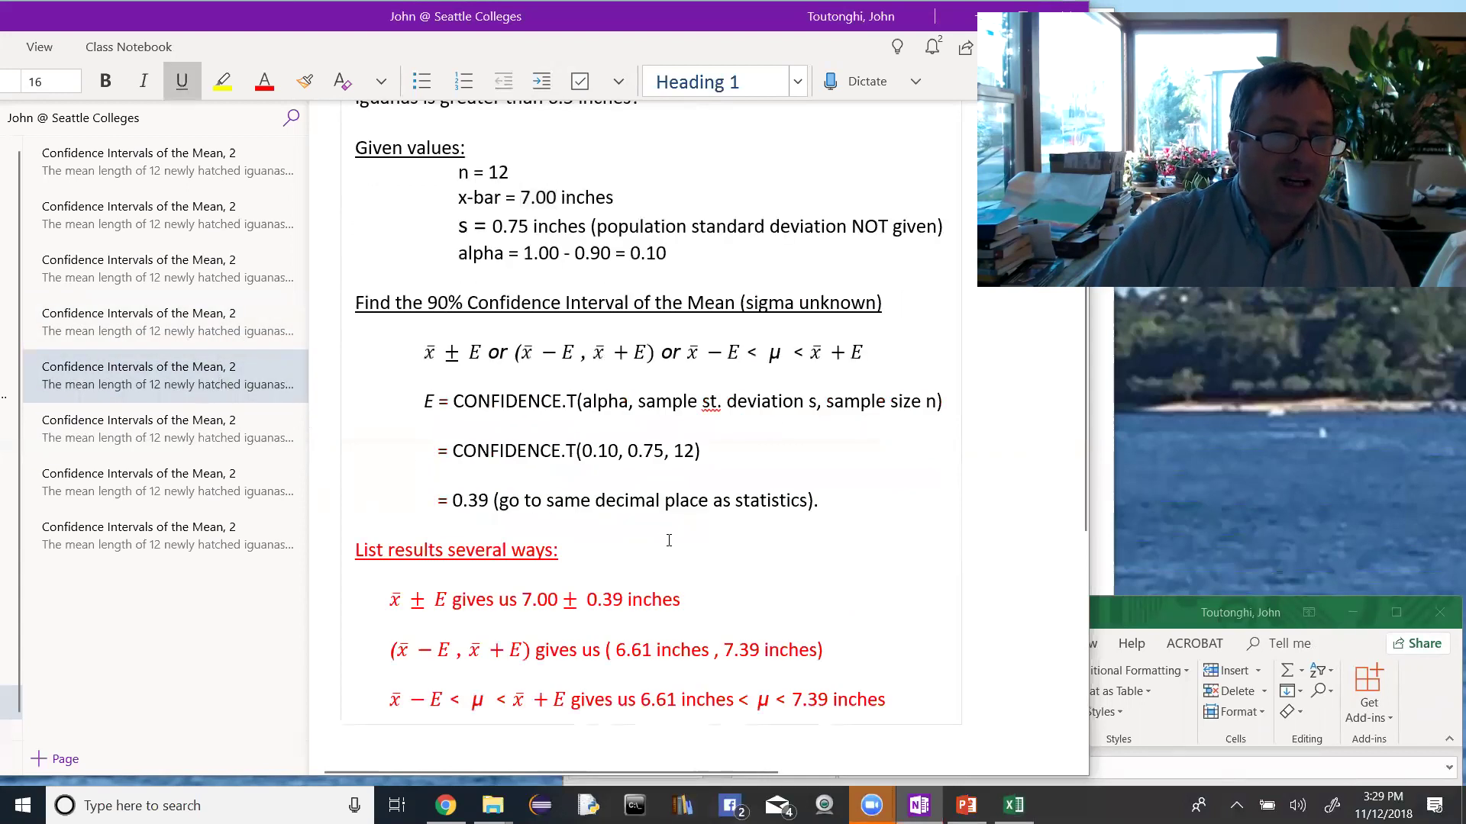
{"action": "scroll", "coordinate": [618, 525], "scroll_direction": "down", "scroll_amount": 2}
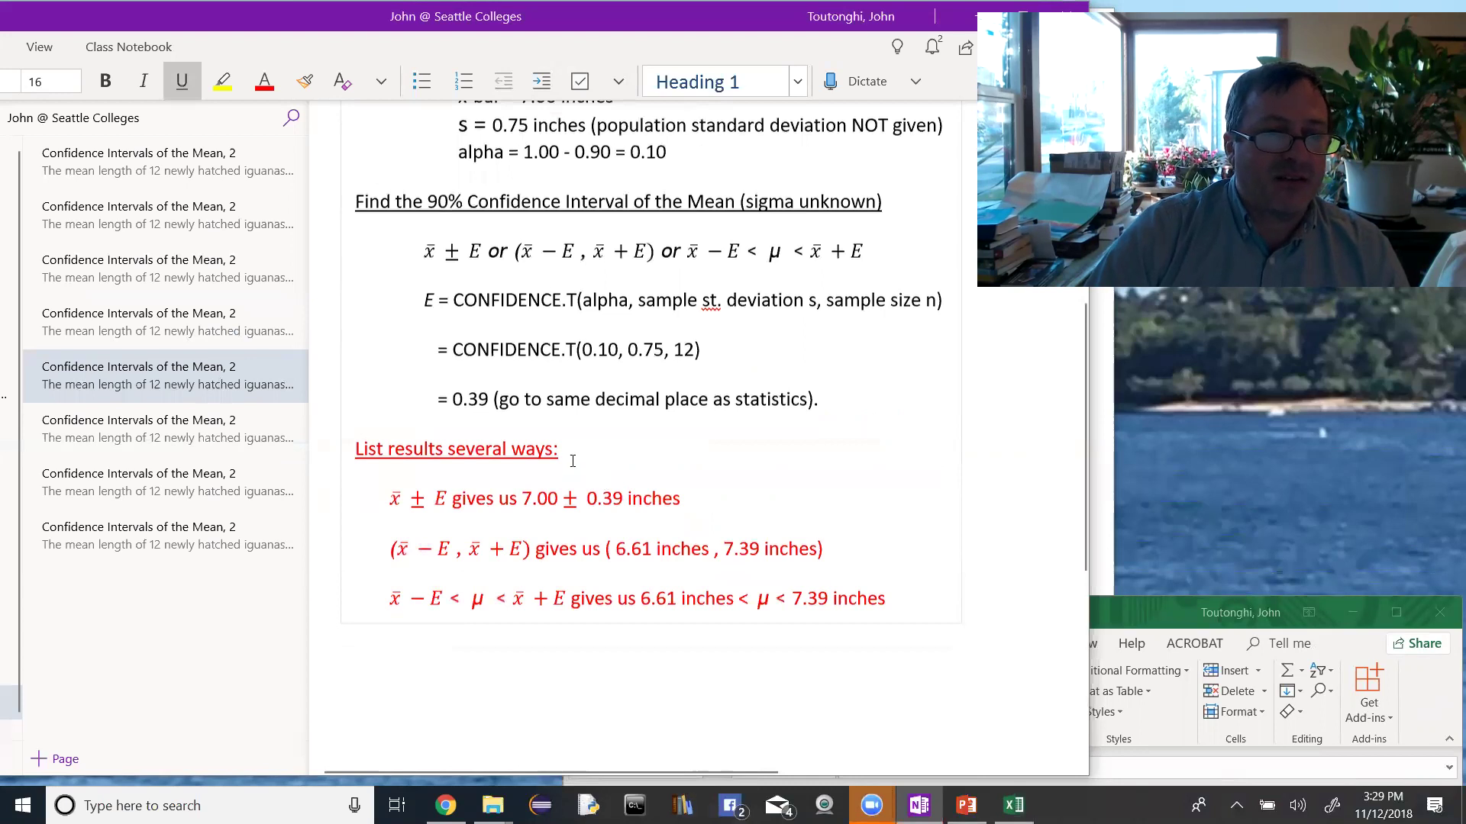
{"action": "scroll", "coordinate": [580, 460], "scroll_direction": "down", "scroll_amount": 2}
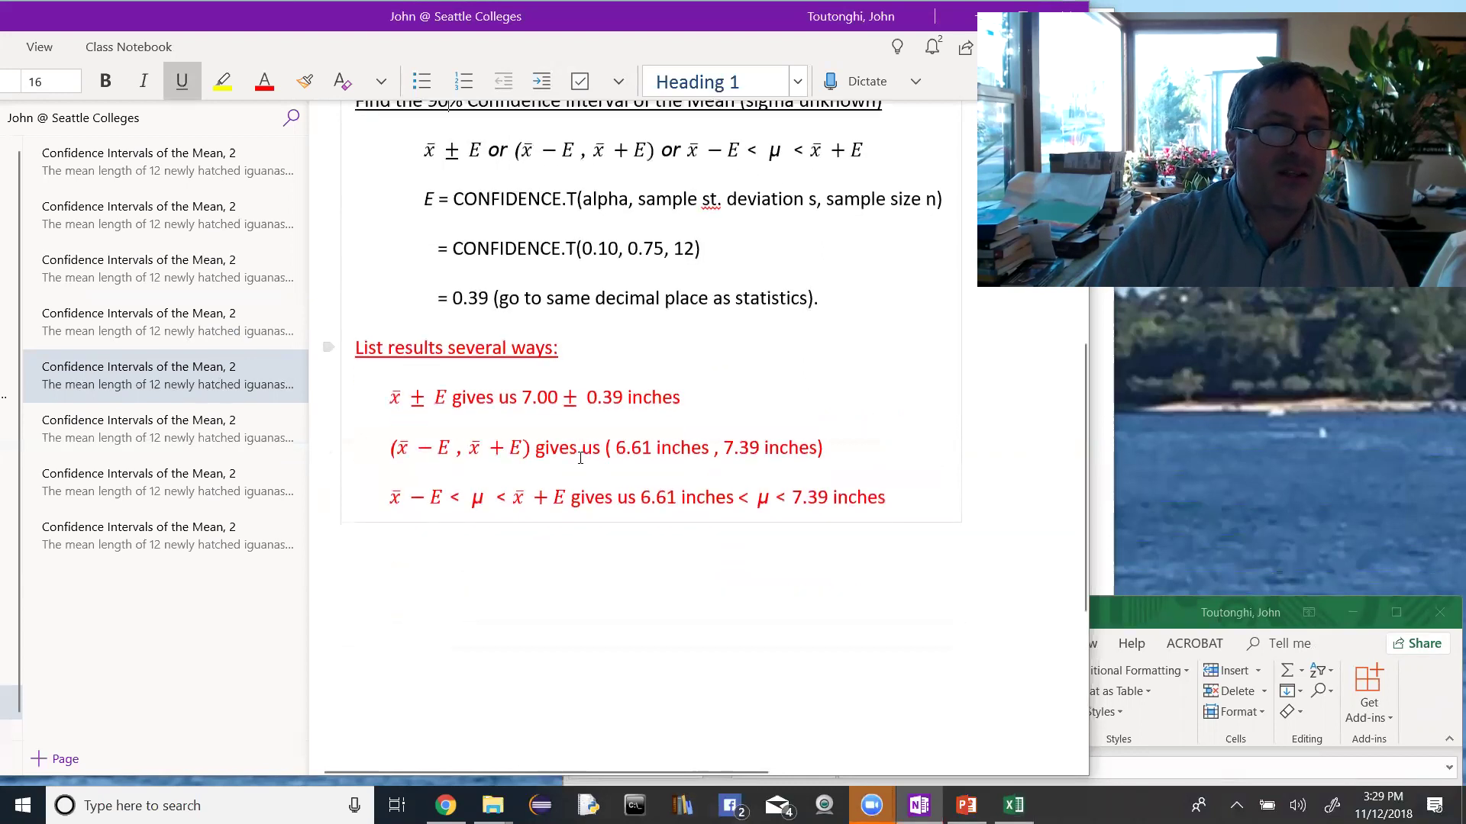
{"action": "scroll", "coordinate": [580, 458], "scroll_direction": "up", "scroll_amount": 4}
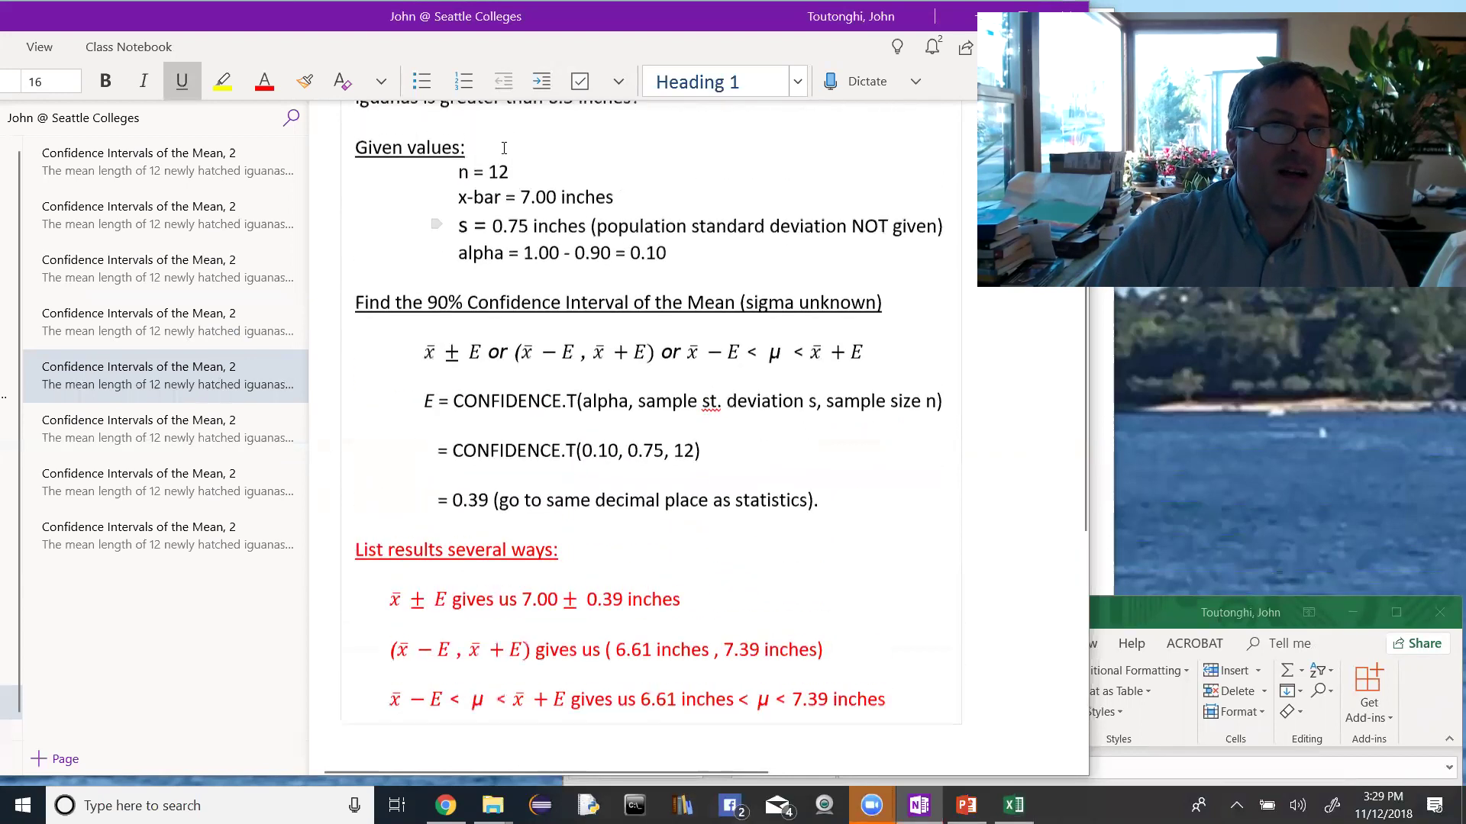
{"action": "scroll", "coordinate": [389, 541], "scroll_direction": "down", "scroll_amount": 2}
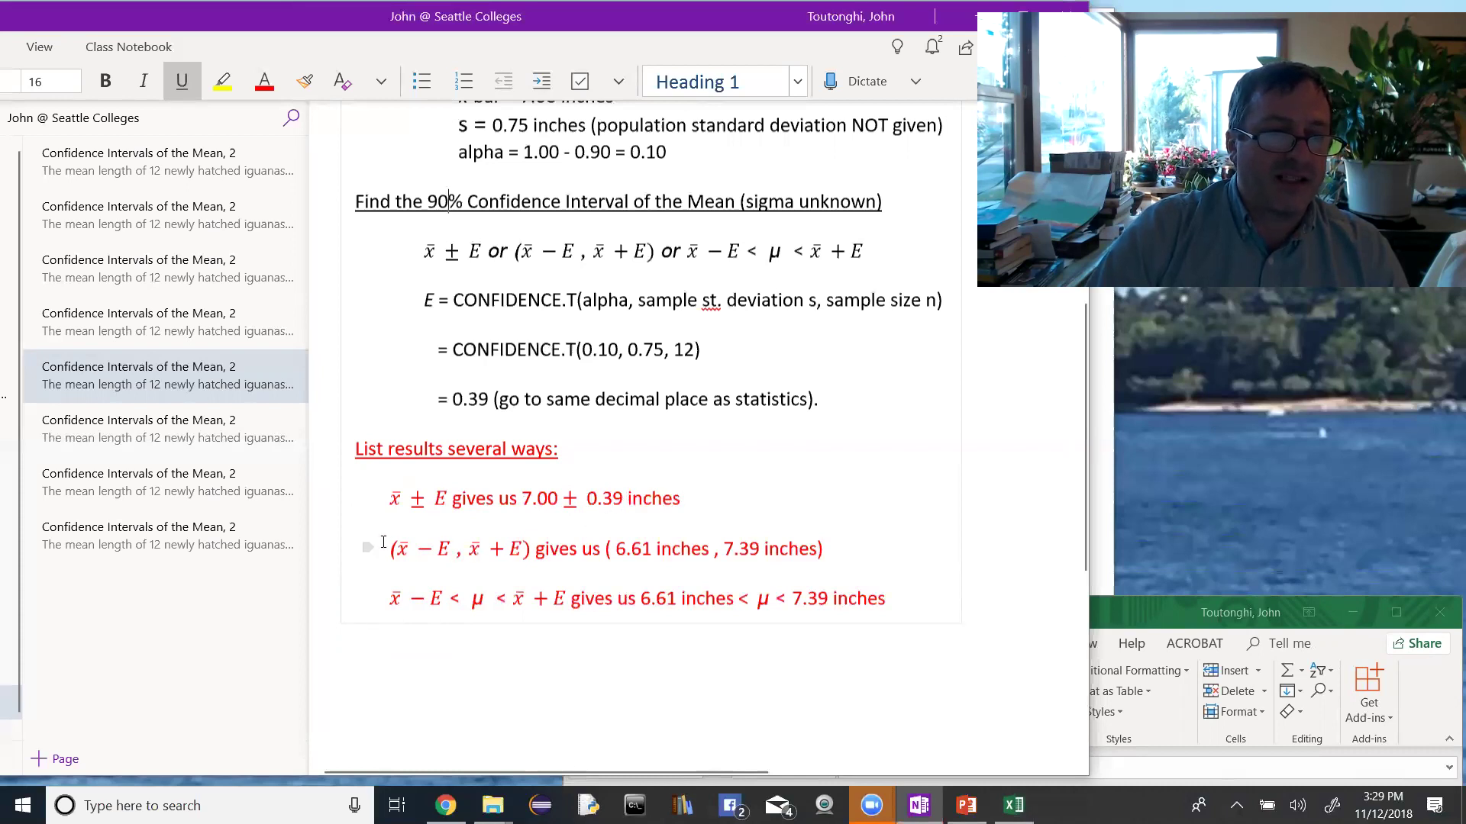
{"action": "left_click_drag", "start_coordinate": [390, 549], "coordinate": [531, 551]}
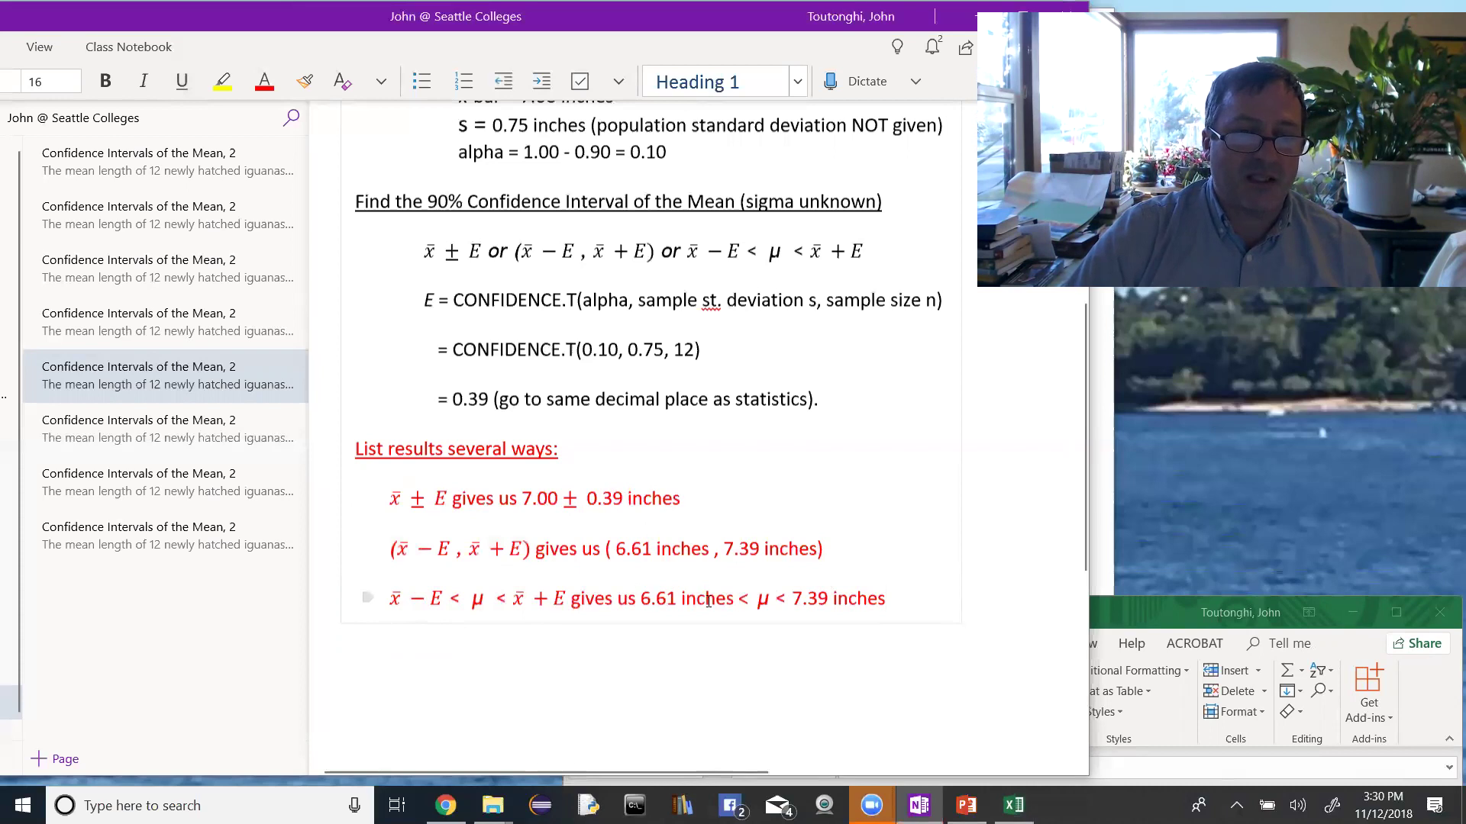
{"action": "left_click", "coordinate": [919, 602]}
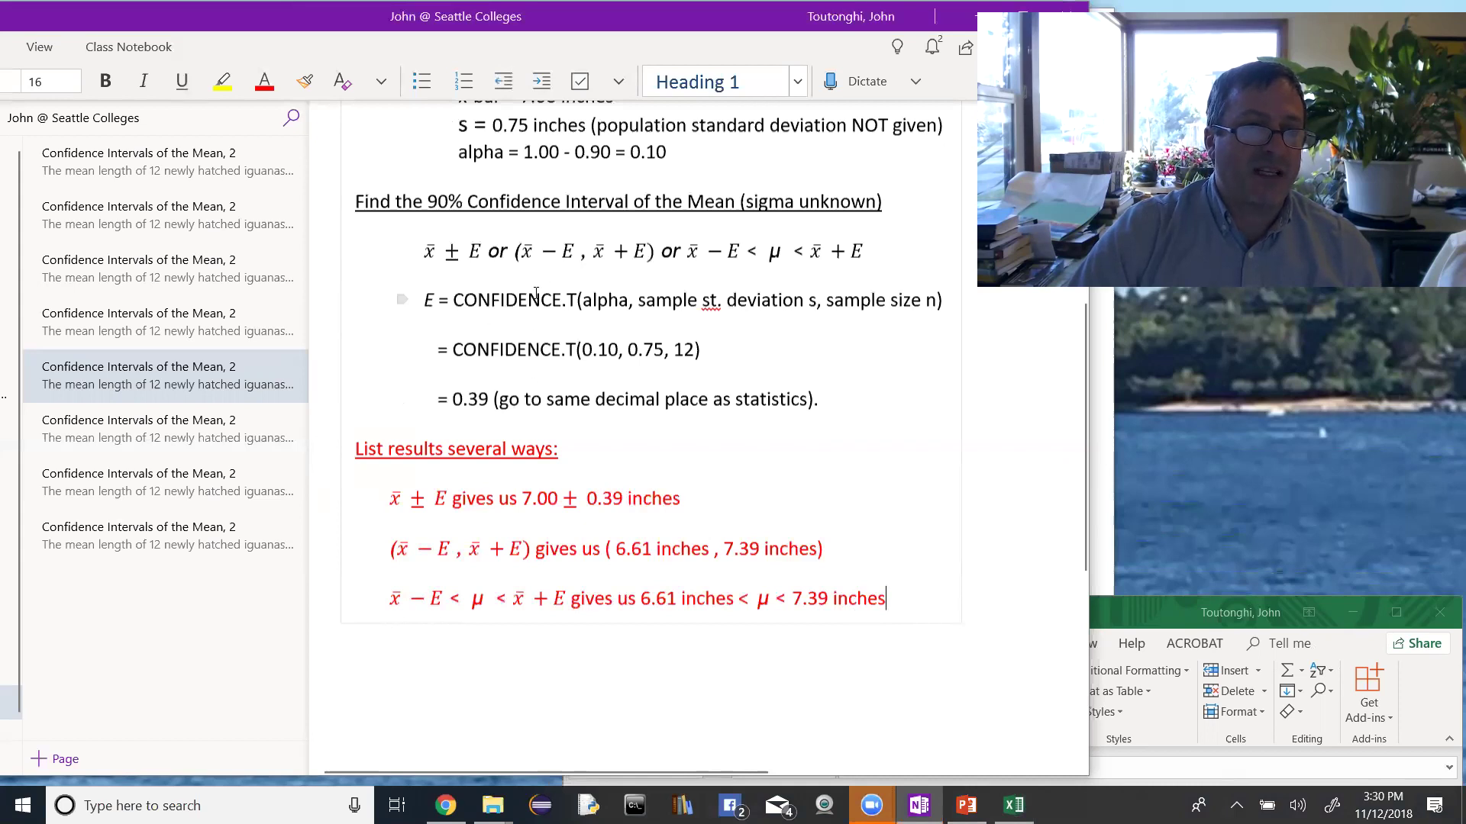
{"action": "scroll", "coordinate": [607, 311], "scroll_direction": "up", "scroll_amount": 2}
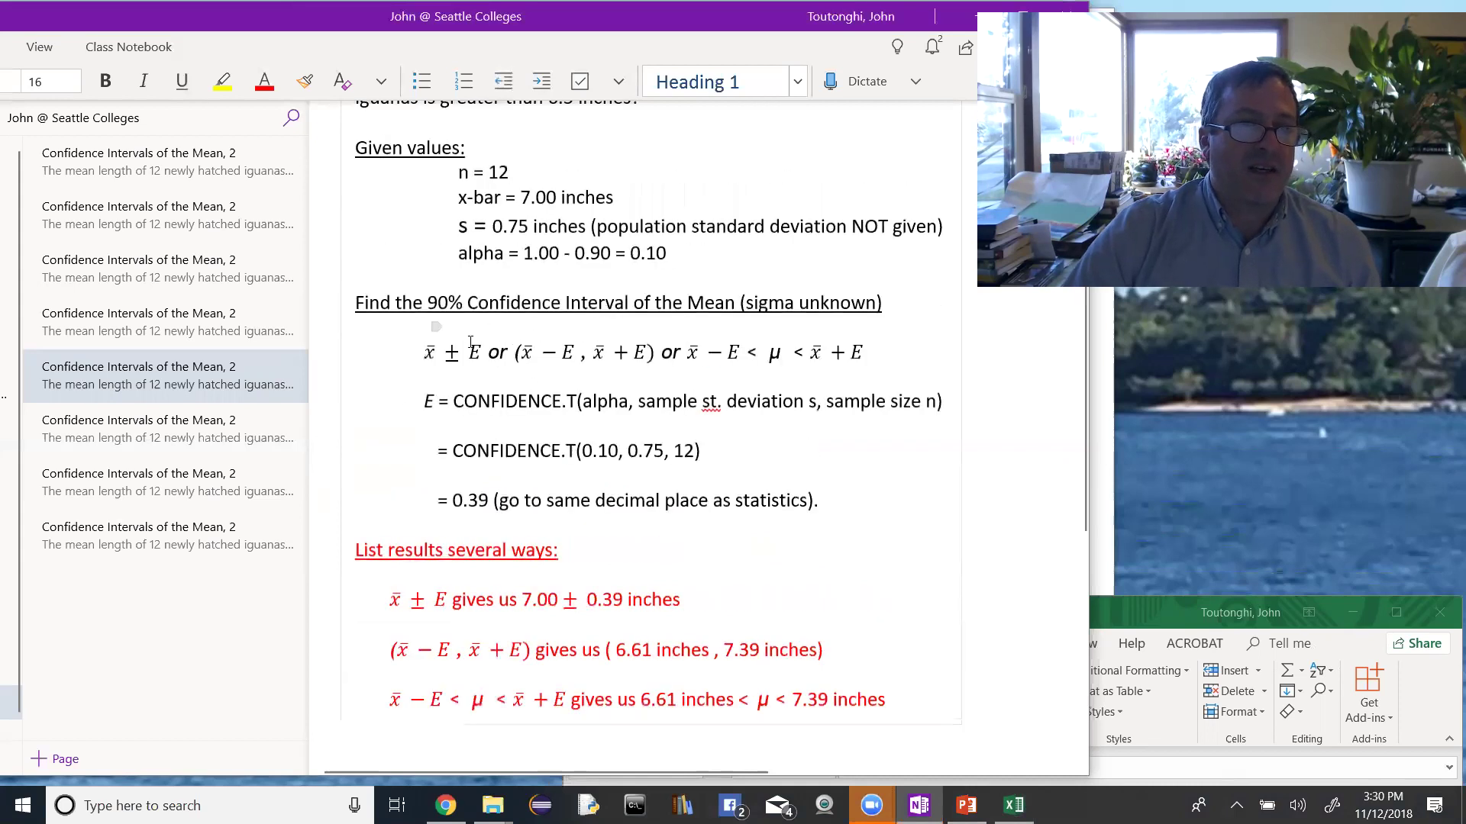
{"action": "left_click_drag", "start_coordinate": [417, 350], "coordinate": [869, 361]}
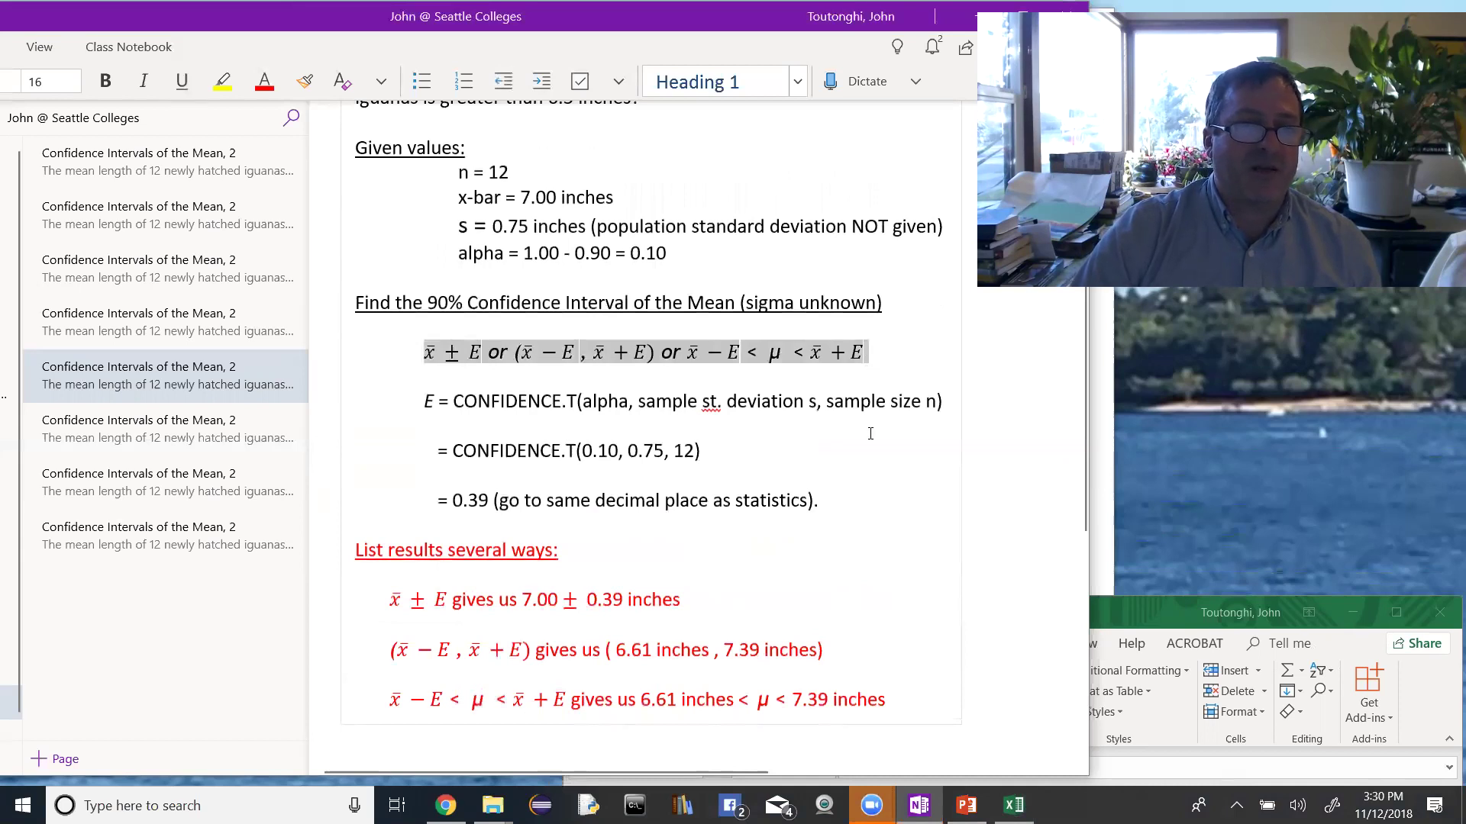
{"action": "left_click", "coordinate": [629, 204]}
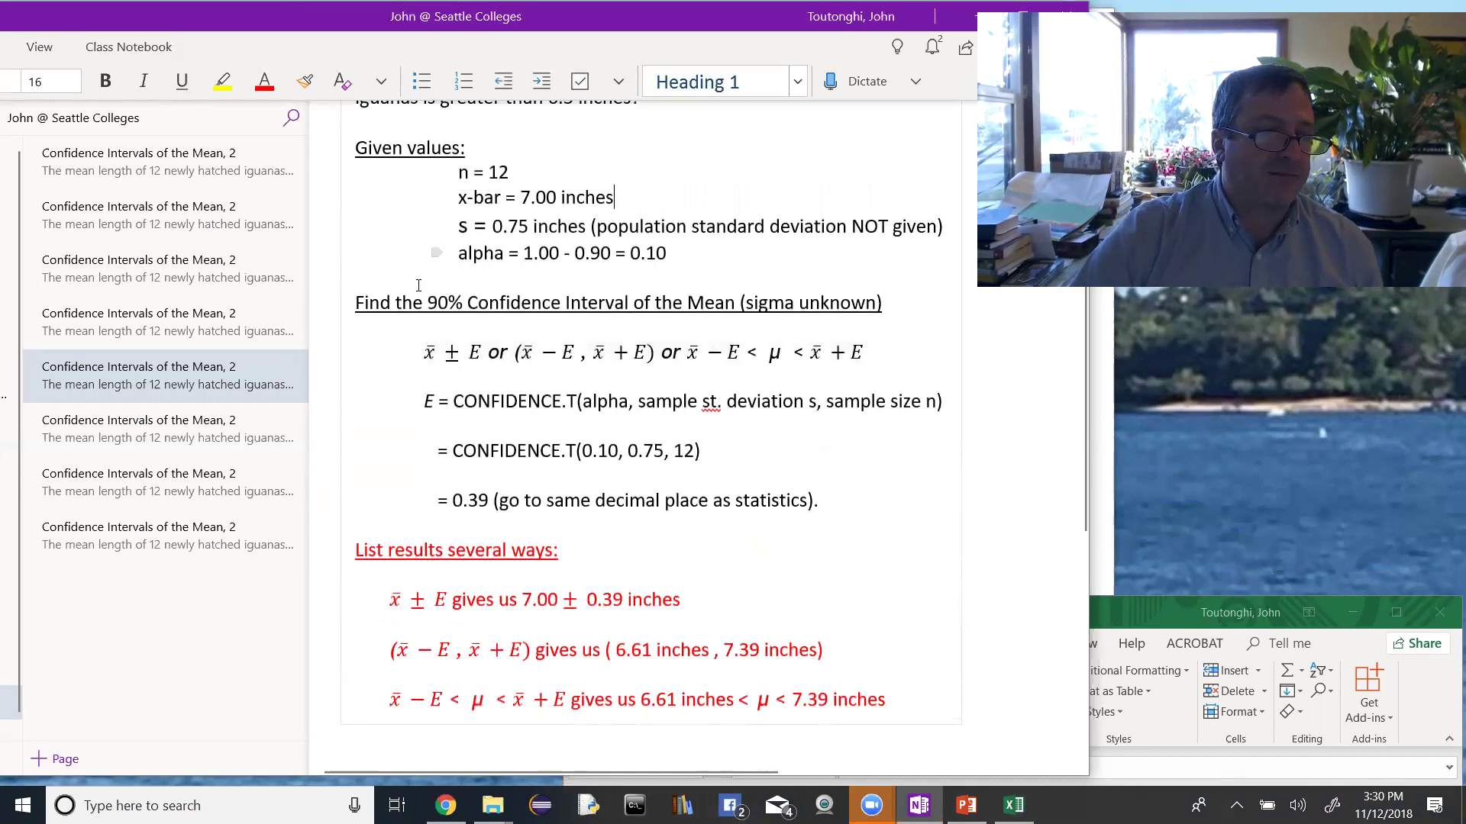
- Open the later page version, review x-bar = 7.00 inches, and scroll to the 6.61–7.39 conclusion
{"action": "left_click", "coordinate": [236, 430]}
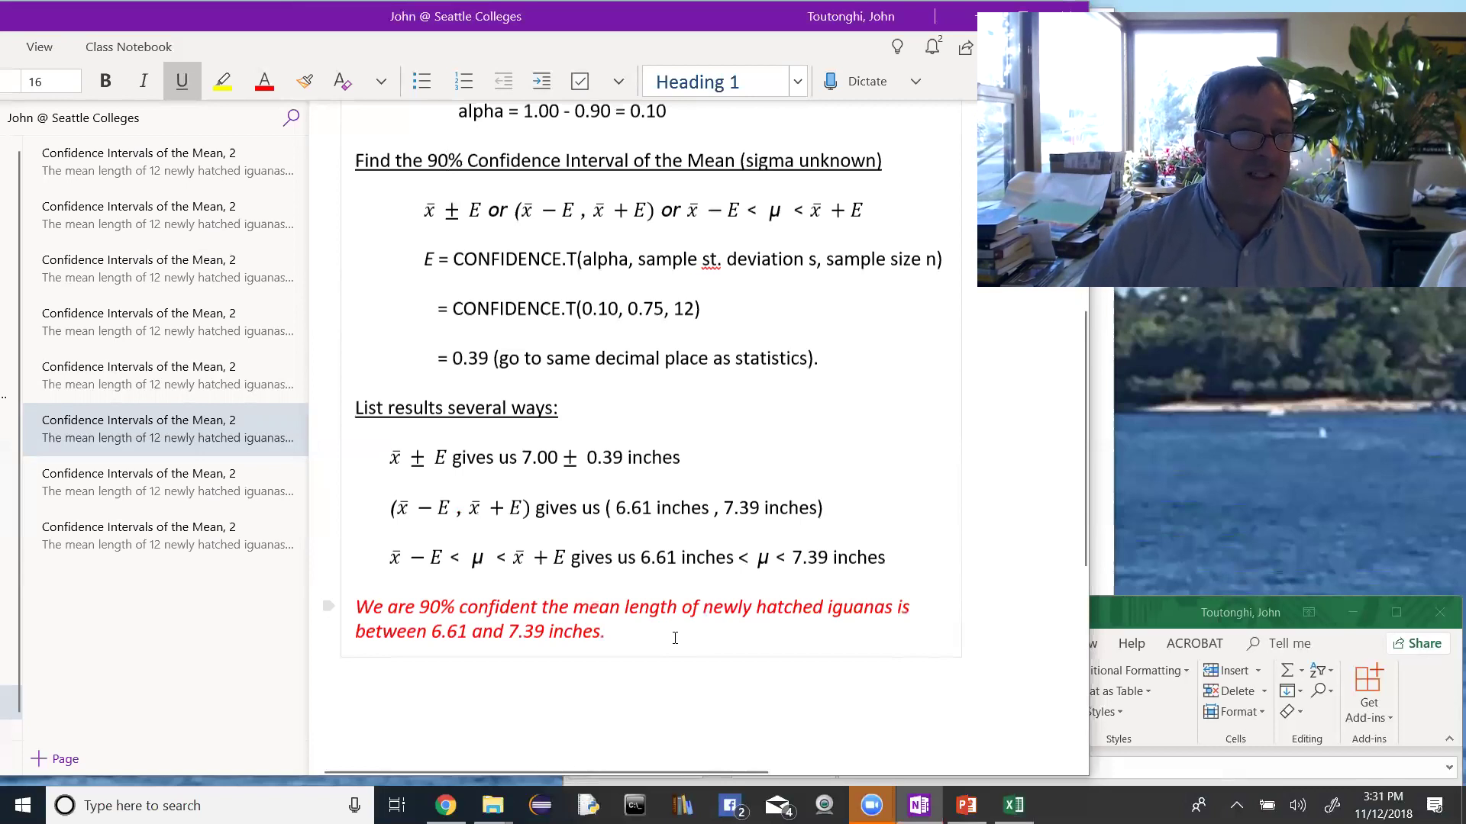
{"action": "scroll", "coordinate": [591, 374], "scroll_direction": "up", "scroll_amount": 3}
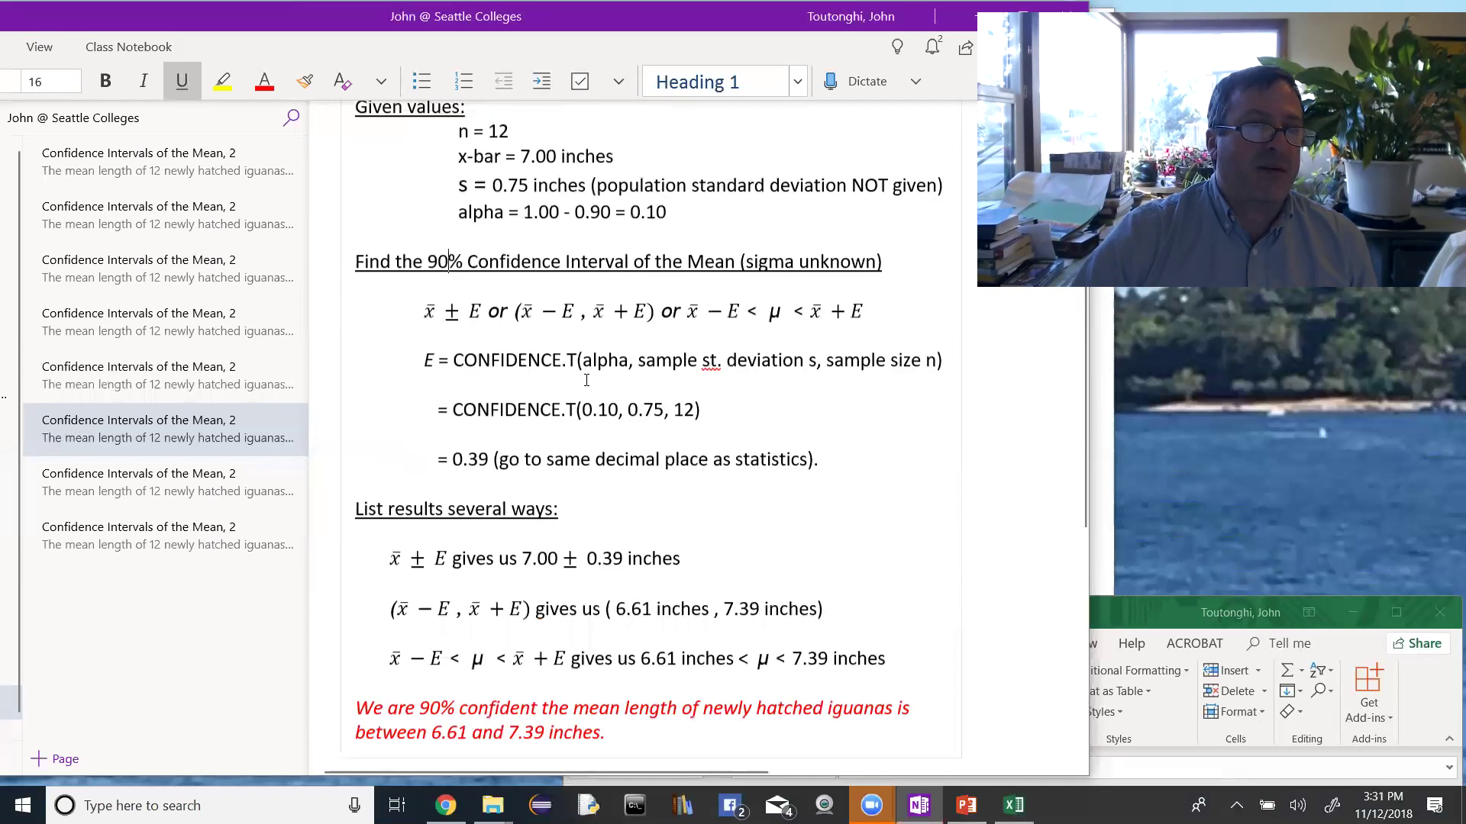
{"action": "left_click_drag", "start_coordinate": [613, 258], "coordinate": [457, 260]}
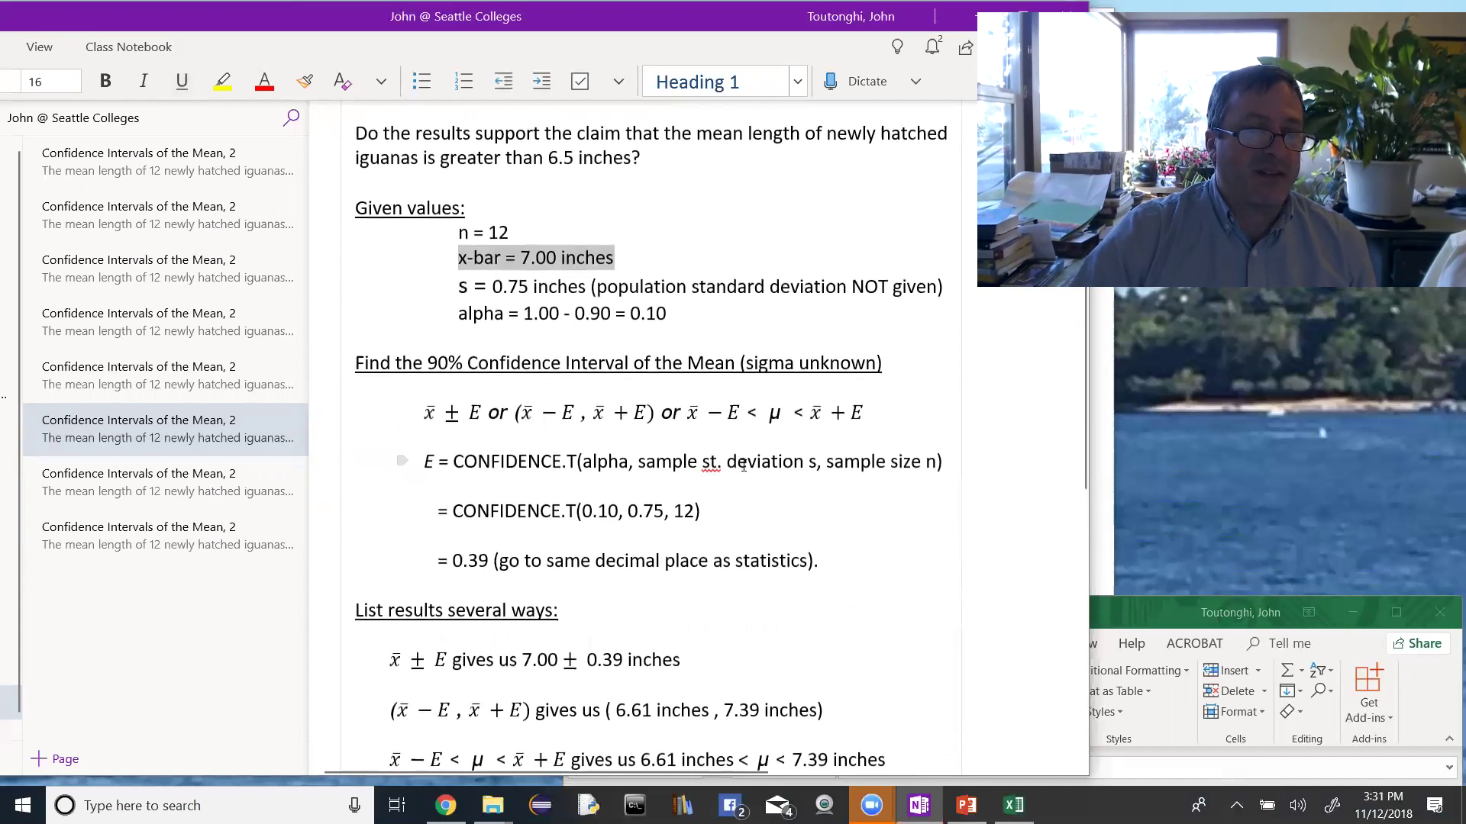
{"action": "scroll", "coordinate": [742, 462], "scroll_direction": "down", "scroll_amount": 3}
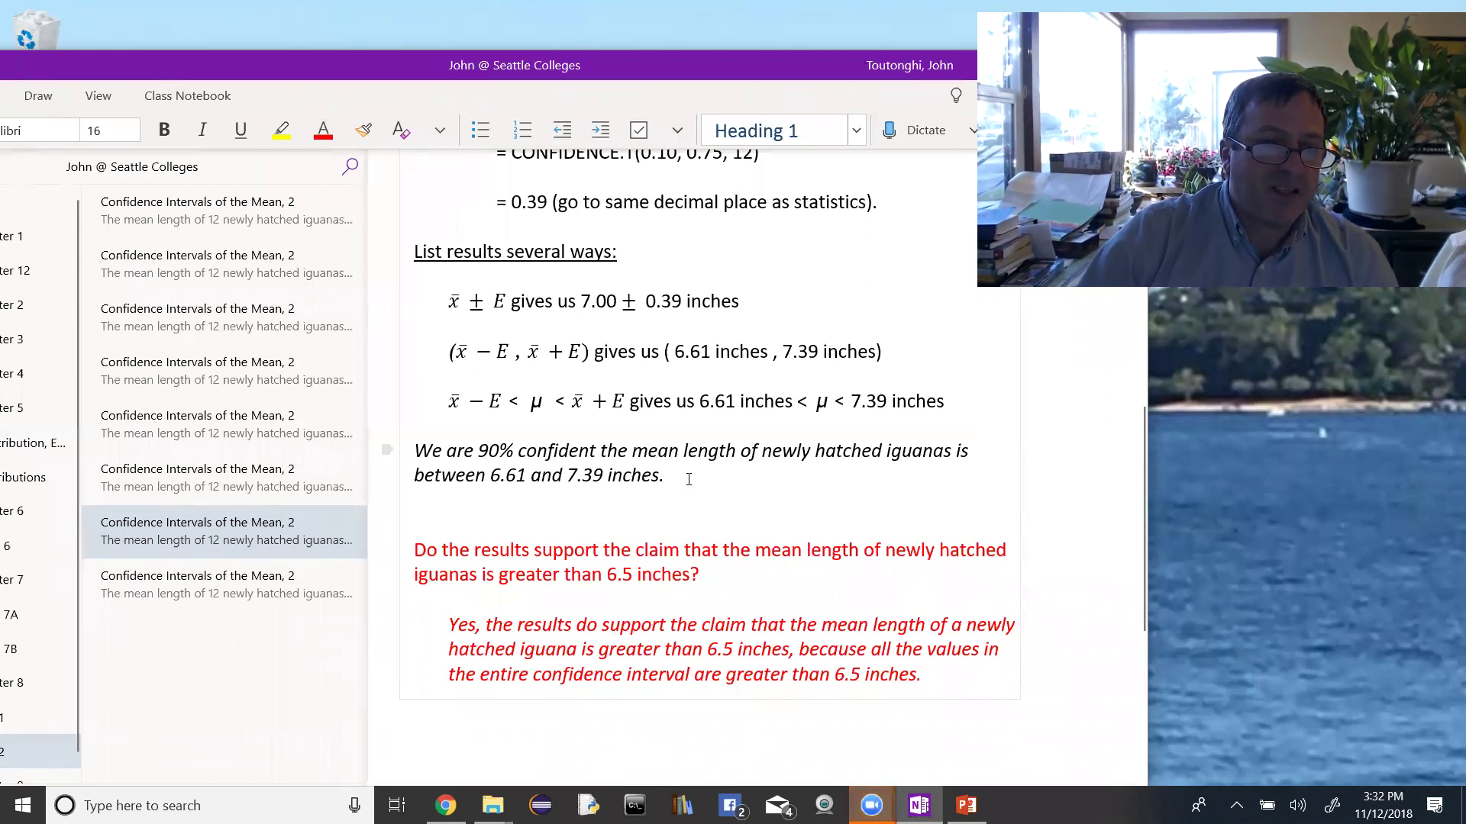
- Colour the interval values '6.61 and 7.39 inches' red in the conclusion sentence
{"action": "left_click_drag", "start_coordinate": [689, 479], "coordinate": [492, 472]}
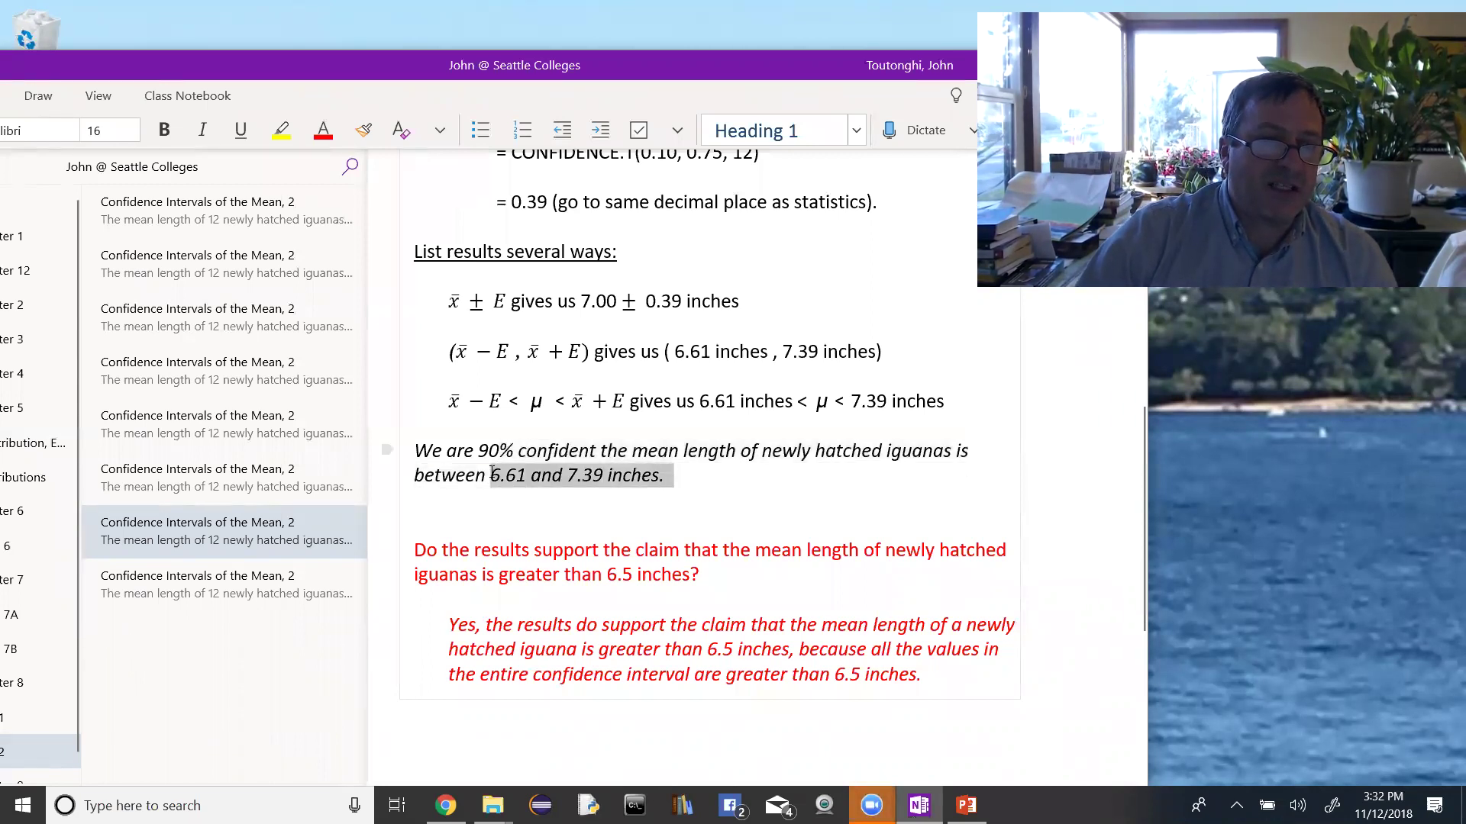
{"action": "left_click", "coordinate": [318, 124]}
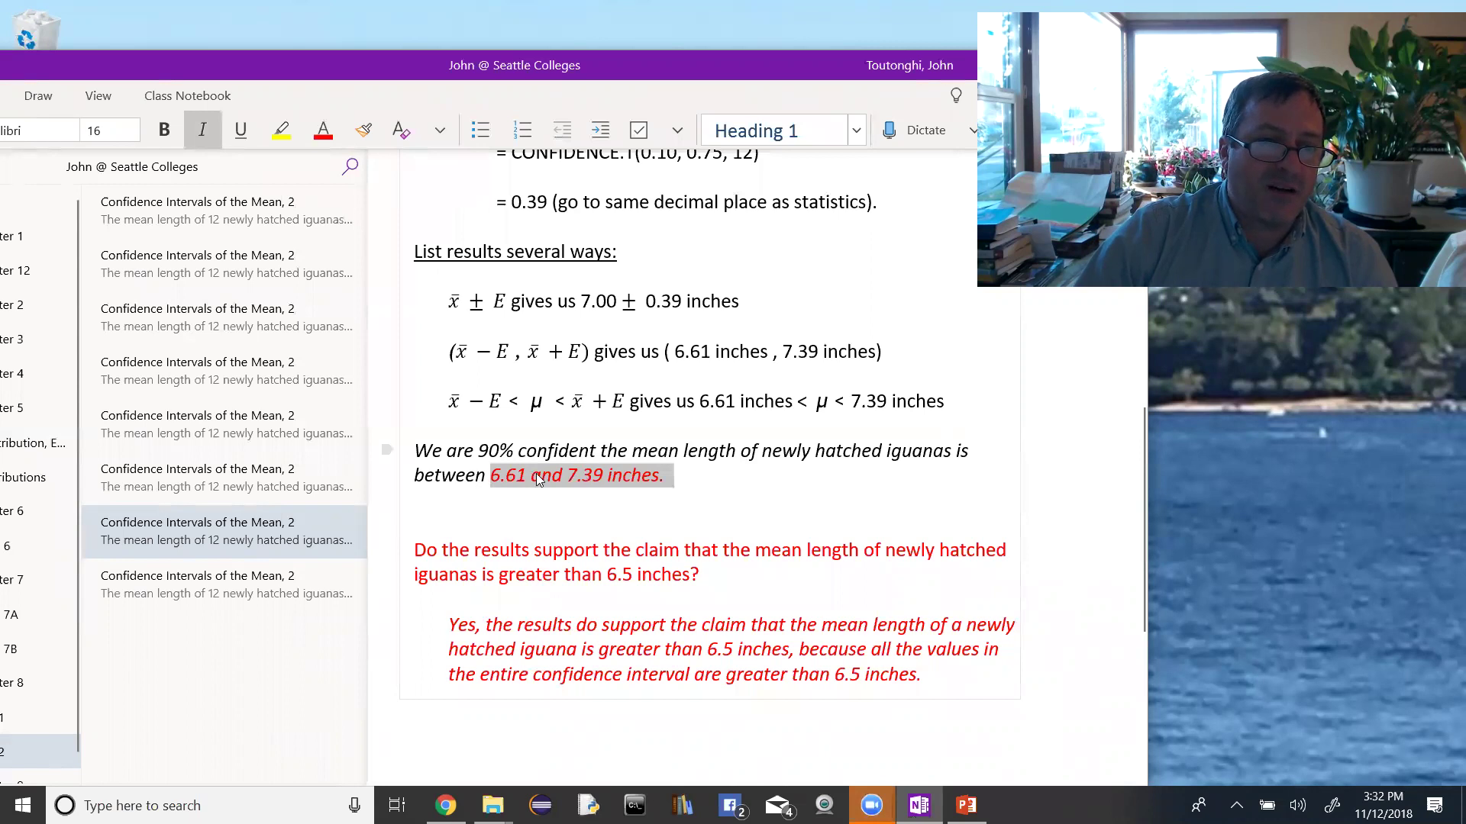
{"action": "left_click_drag", "start_coordinate": [606, 574], "coordinate": [632, 580]}
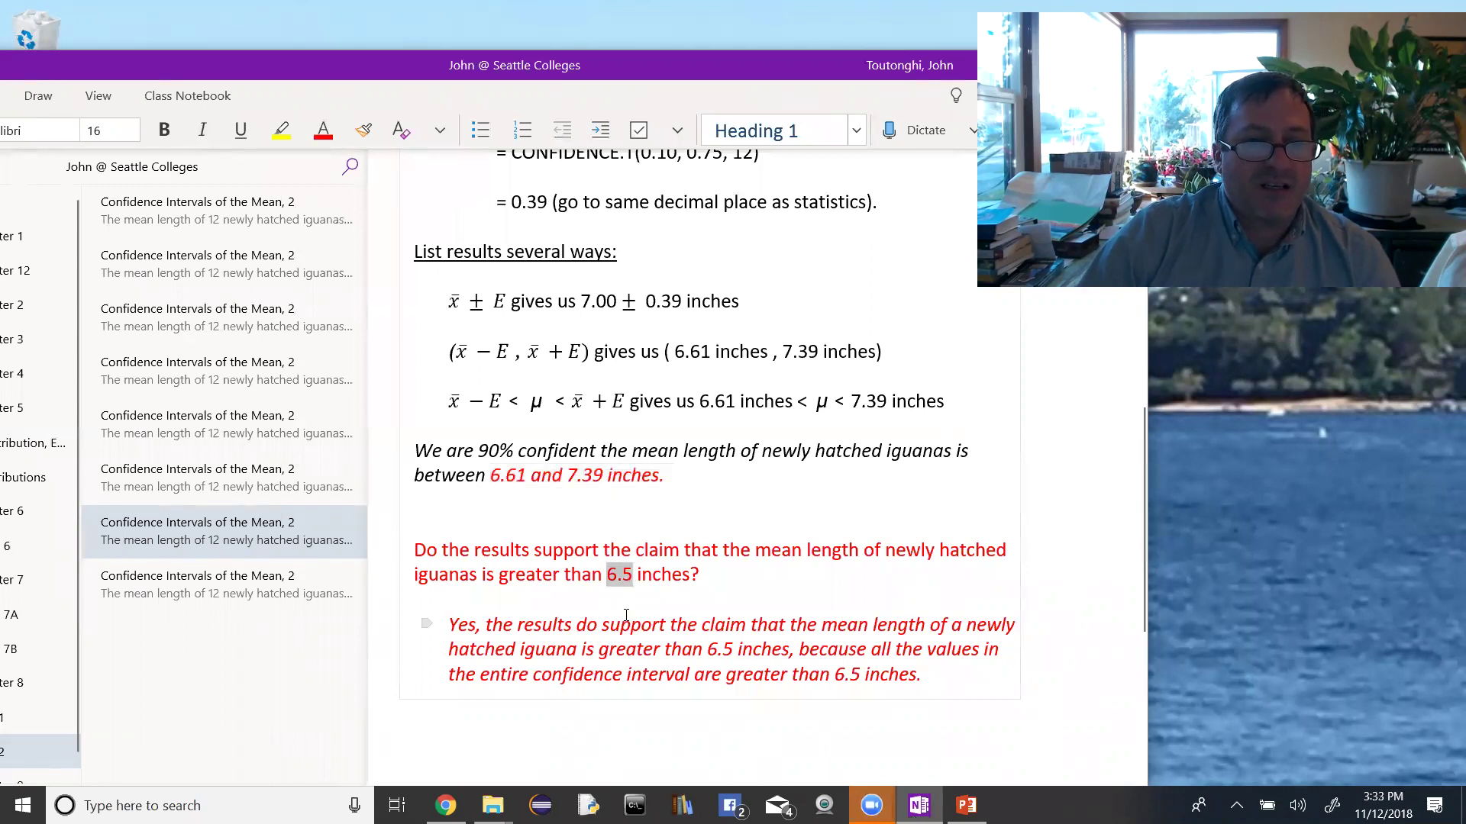
{"action": "left_click", "coordinate": [534, 647]}
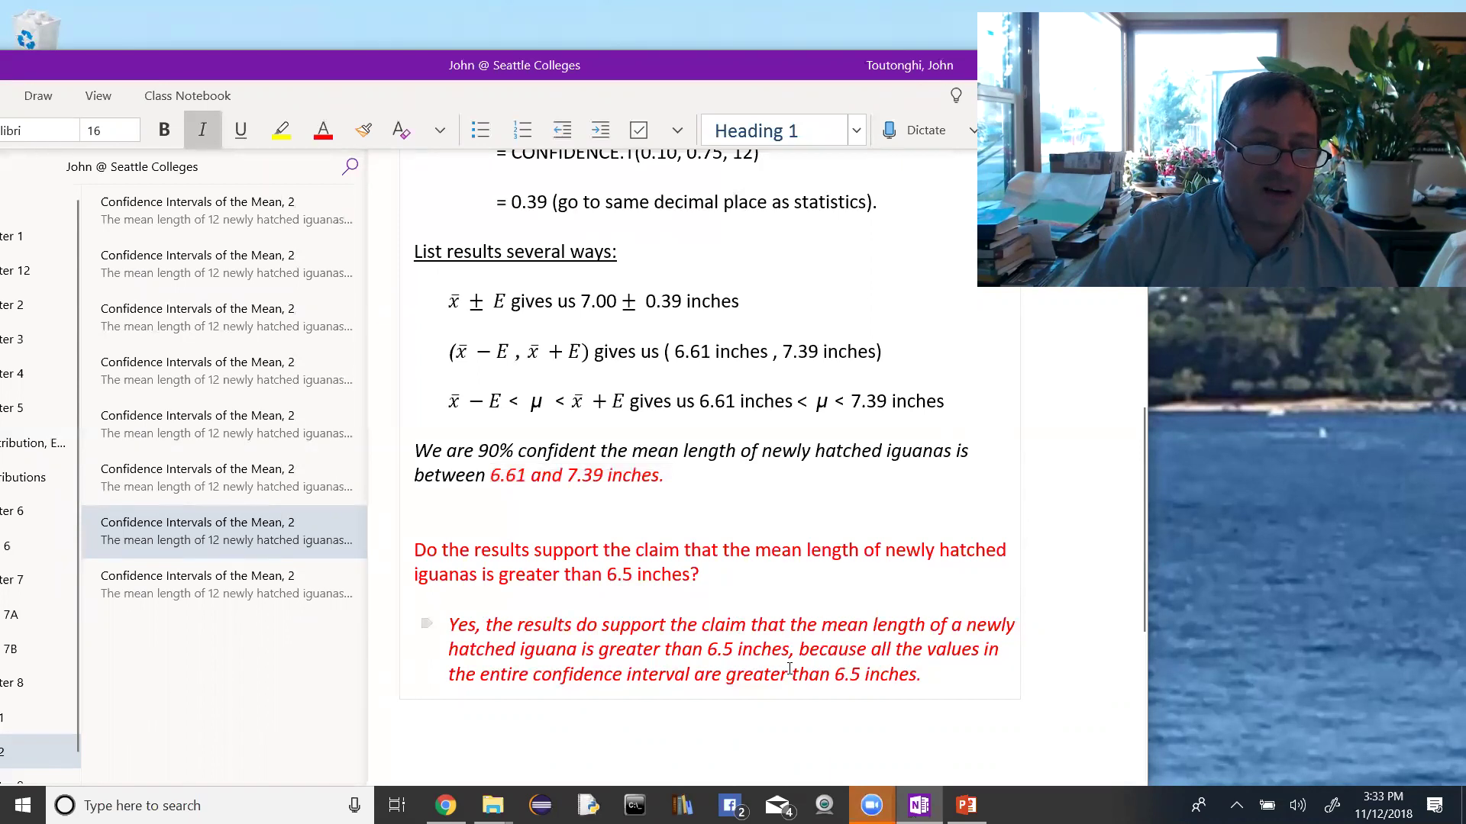
- Highlight the red interval and 6.5 inches in the answer, then open the final page version
{"action": "left_click_drag", "start_coordinate": [489, 476], "coordinate": [594, 497]}
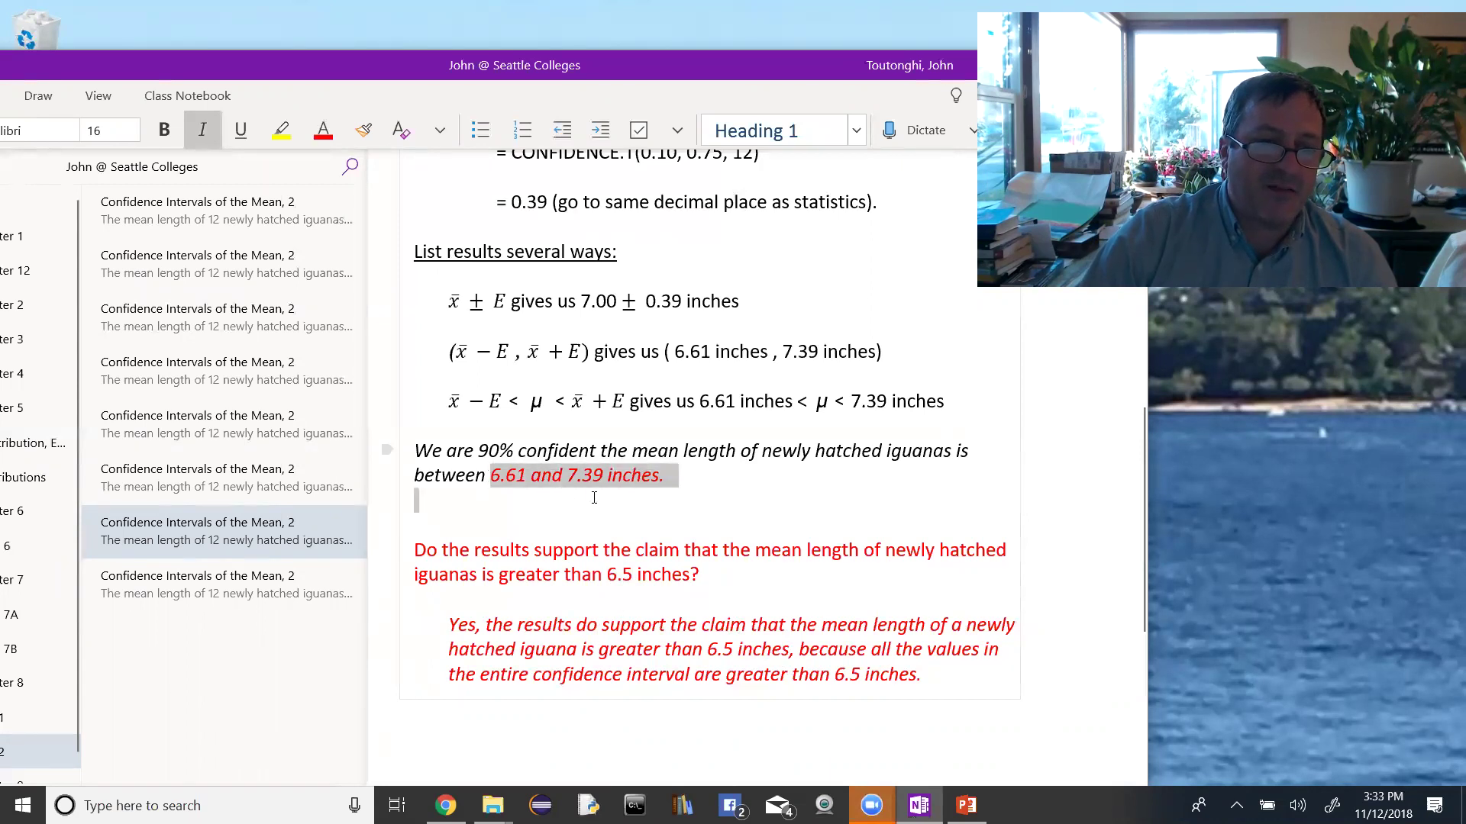
{"action": "left_click_drag", "start_coordinate": [832, 675], "coordinate": [917, 693]}
{"action": "left_click", "coordinate": [925, 689]}
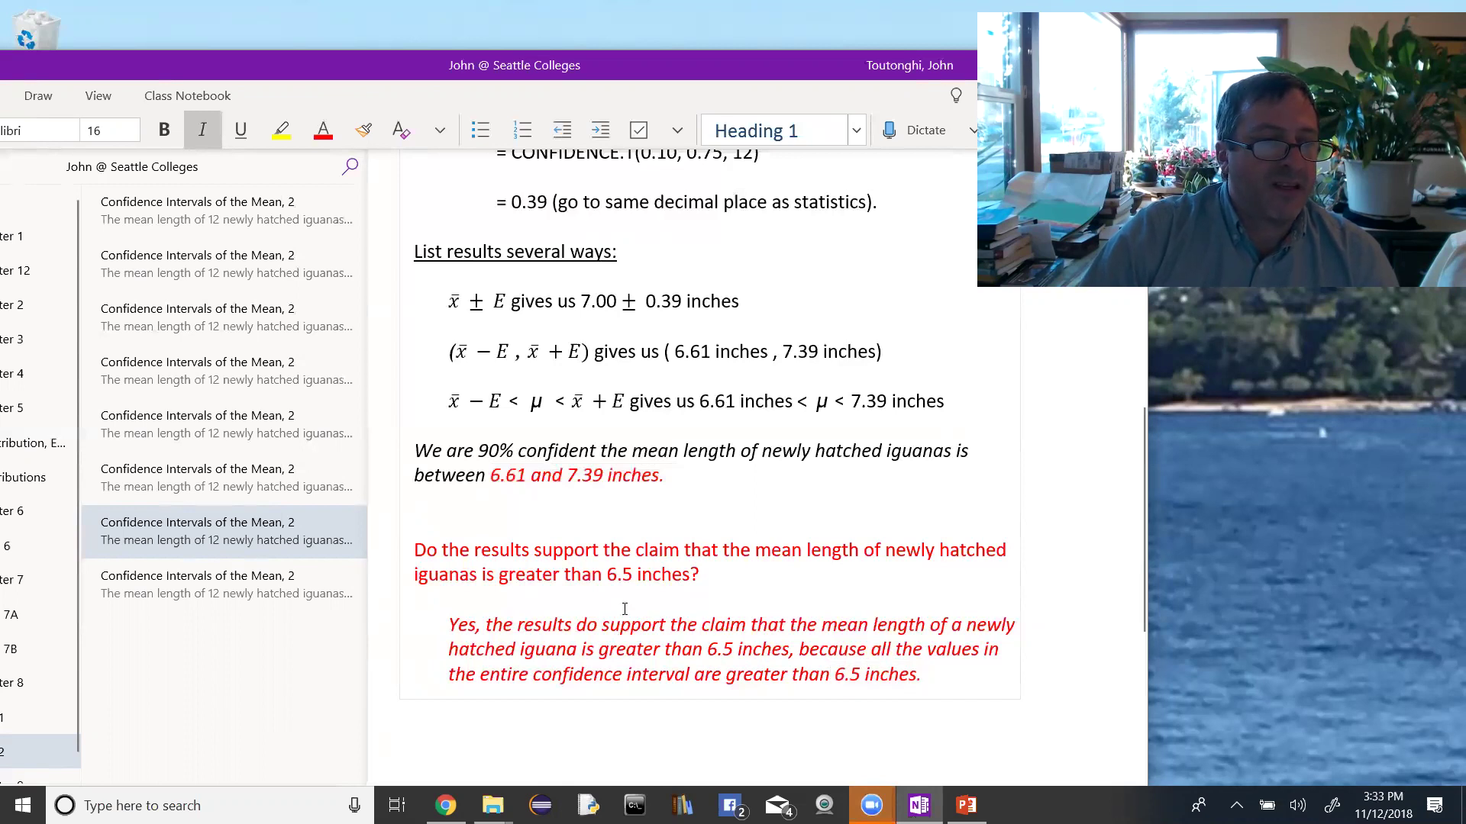
{"action": "left_click", "coordinate": [272, 596]}
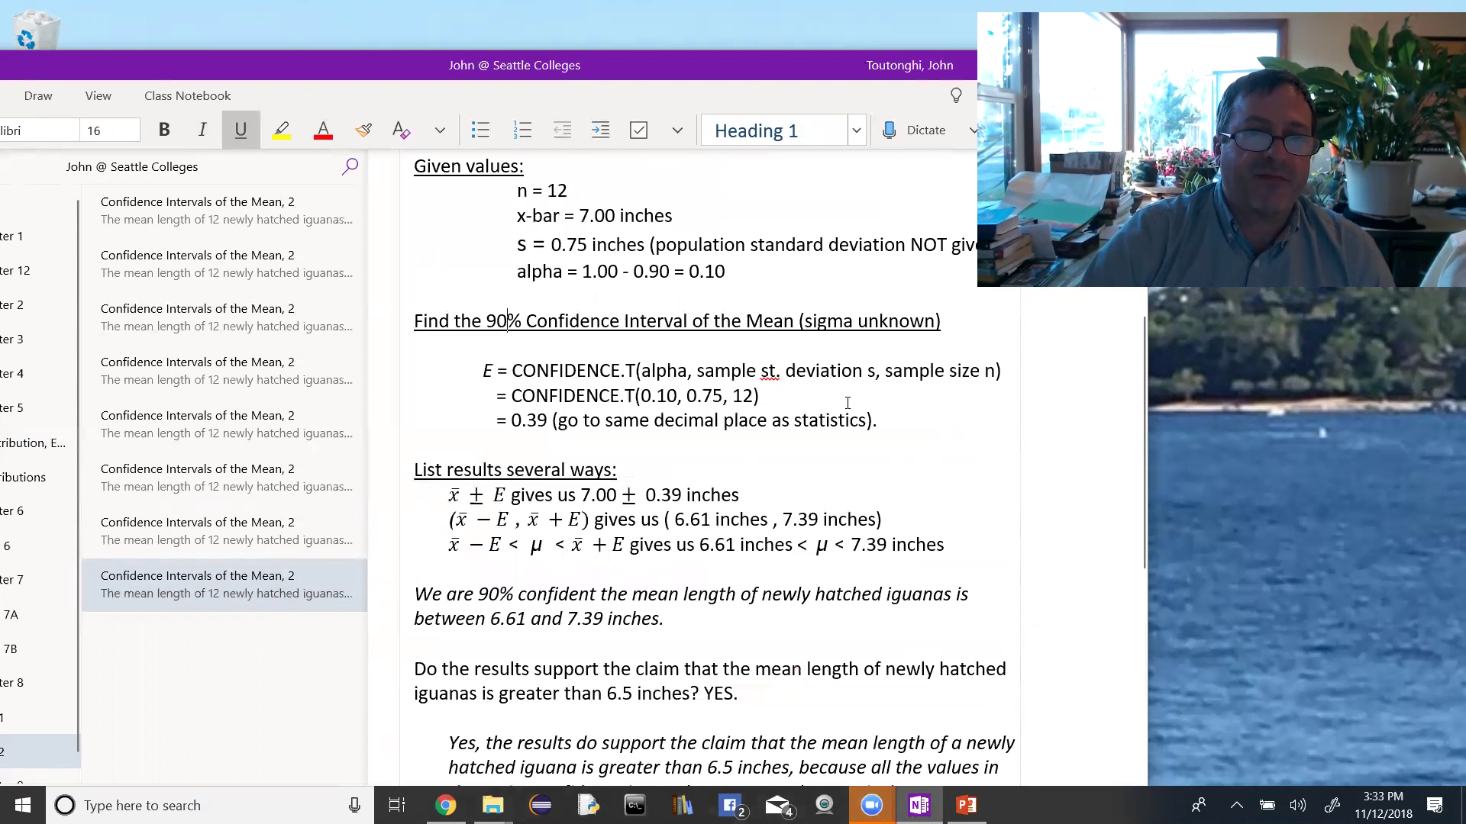
- Turn the s = 0.75 inches line and the E = CONFIDENCE.T(0.10, 0.75, 12) line red
{"action": "left_click_drag", "start_coordinate": [960, 252], "coordinate": [520, 245]}
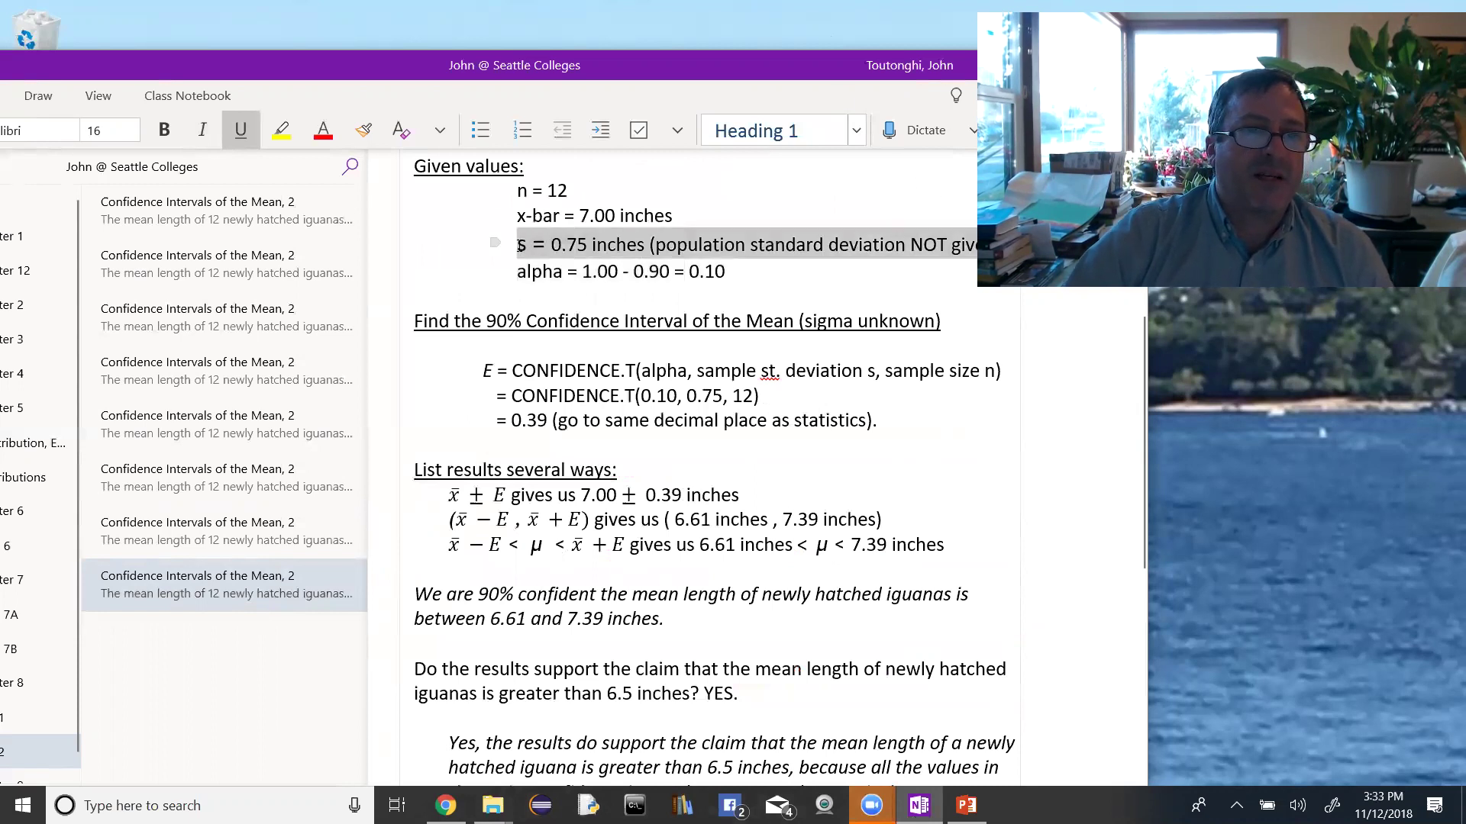
{"action": "left_click", "coordinate": [323, 130]}
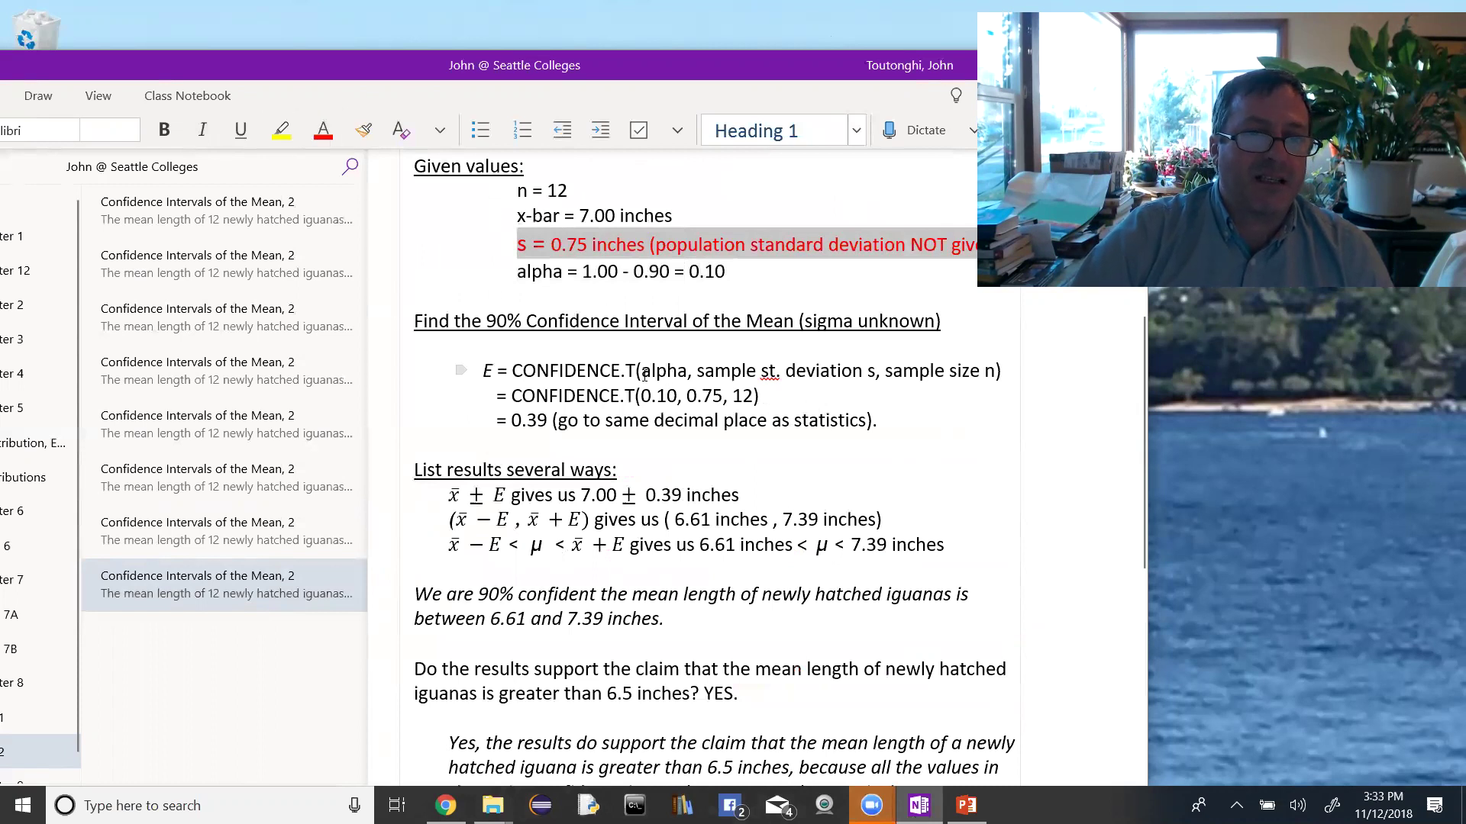
{"action": "left_click_drag", "start_coordinate": [1003, 372], "coordinate": [480, 370]}
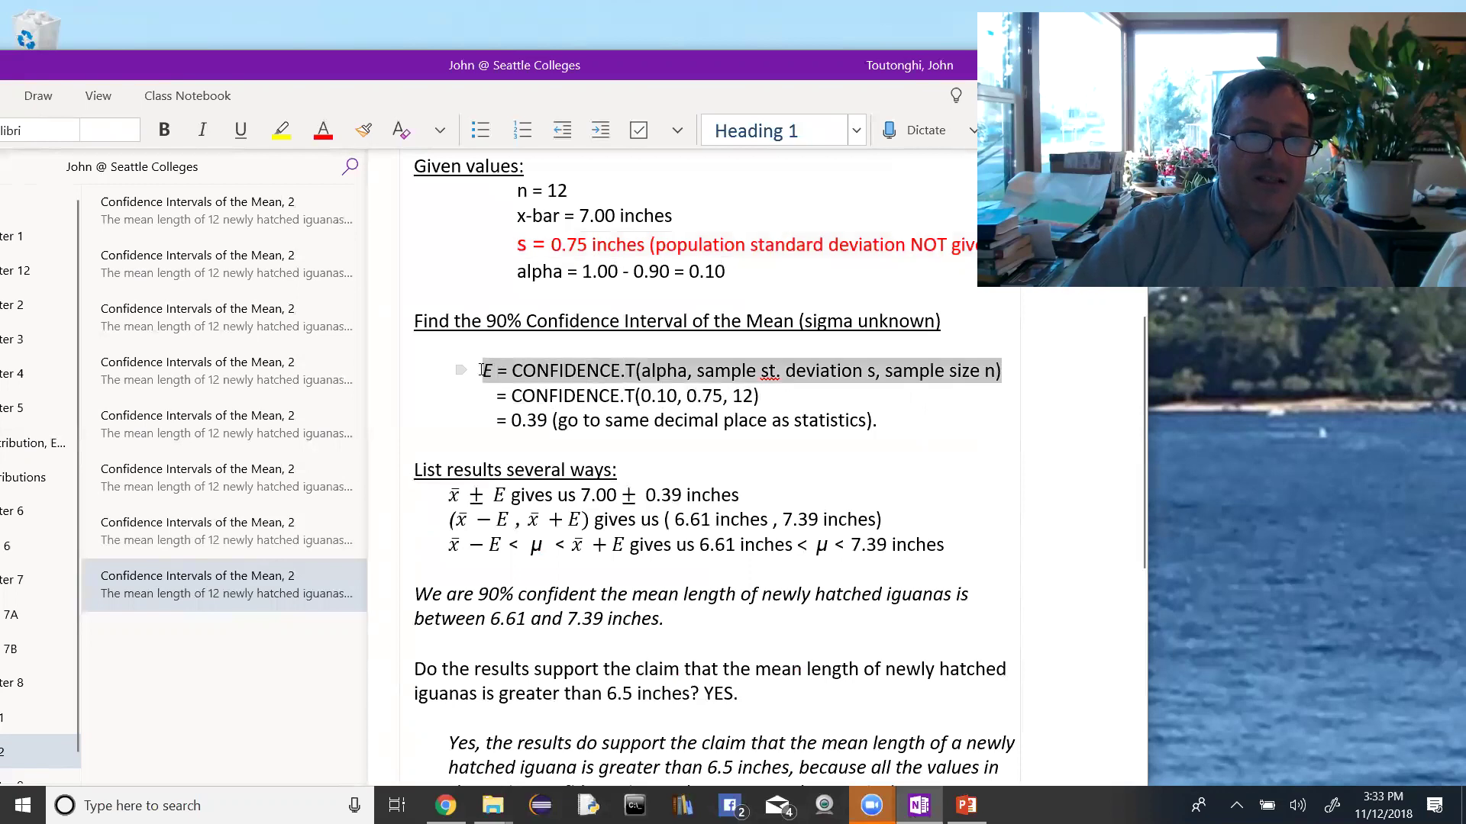
{"action": "left_click", "coordinate": [323, 130]}
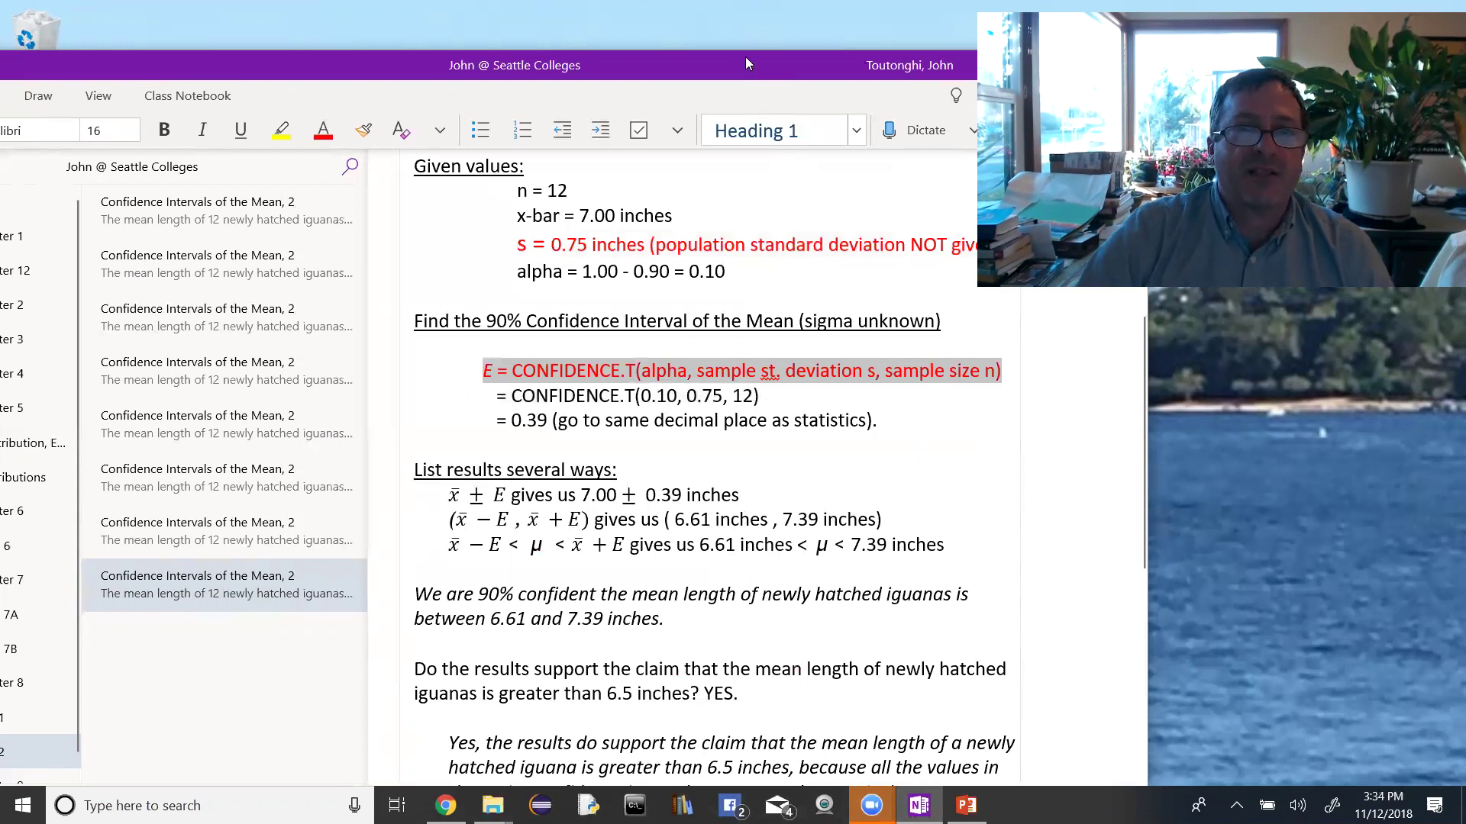
{"action": "left_click_drag", "start_coordinate": [746, 59], "coordinate": [742, 59]}
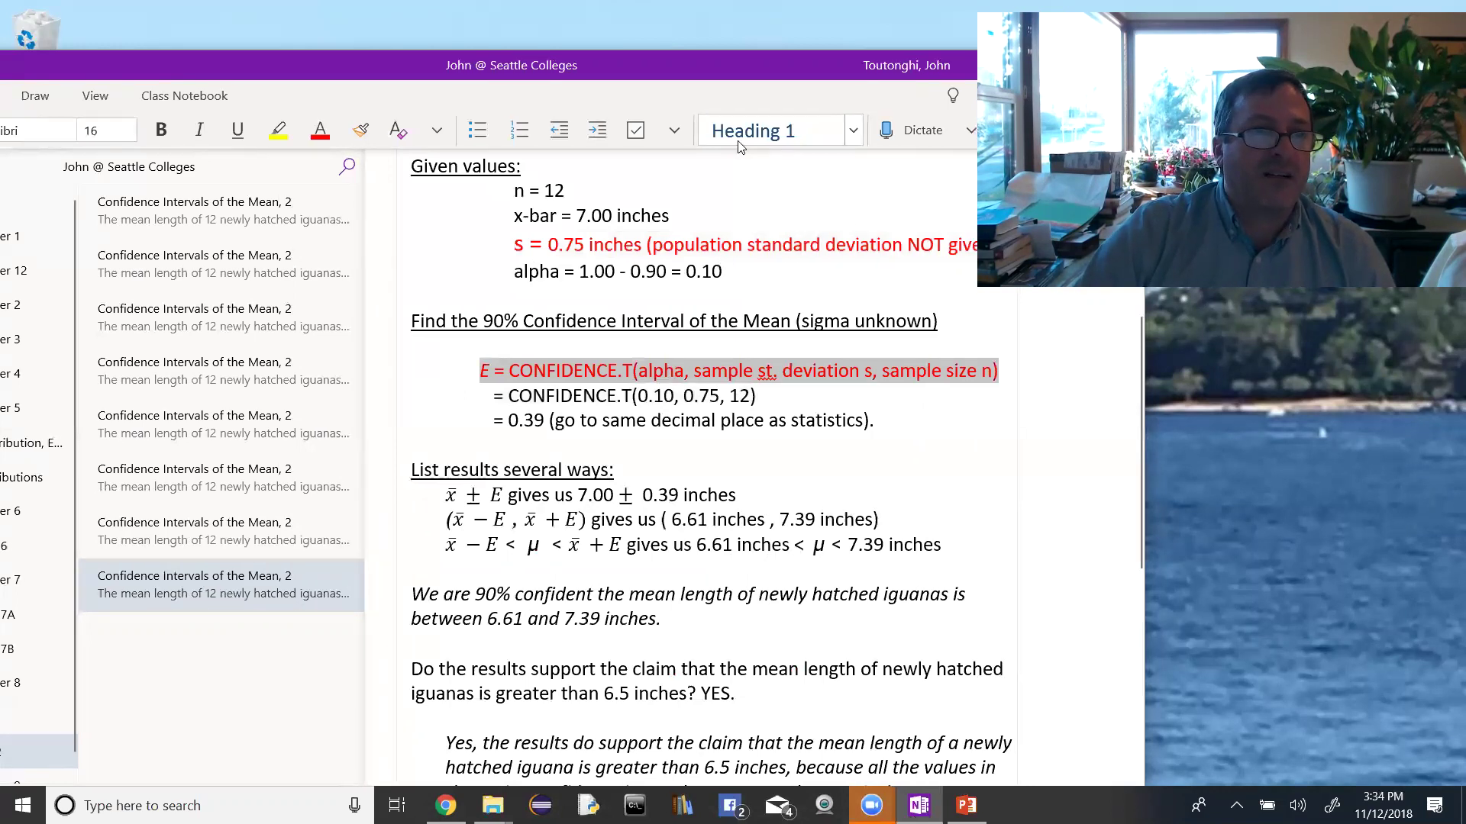